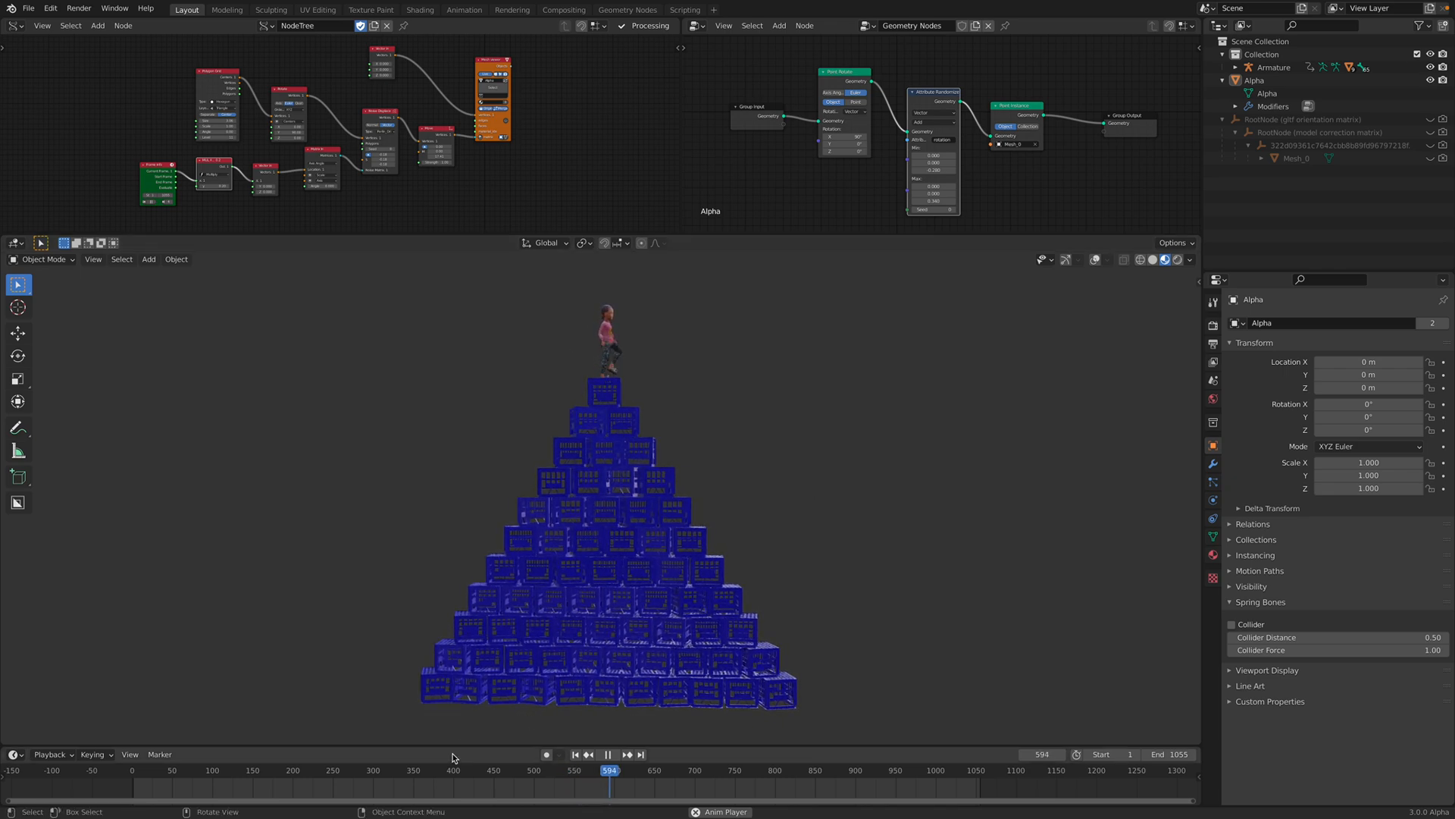
Step: Stop the animation playback and inspect the stacked milk crates and the figure on top from several angles
key(Escape)
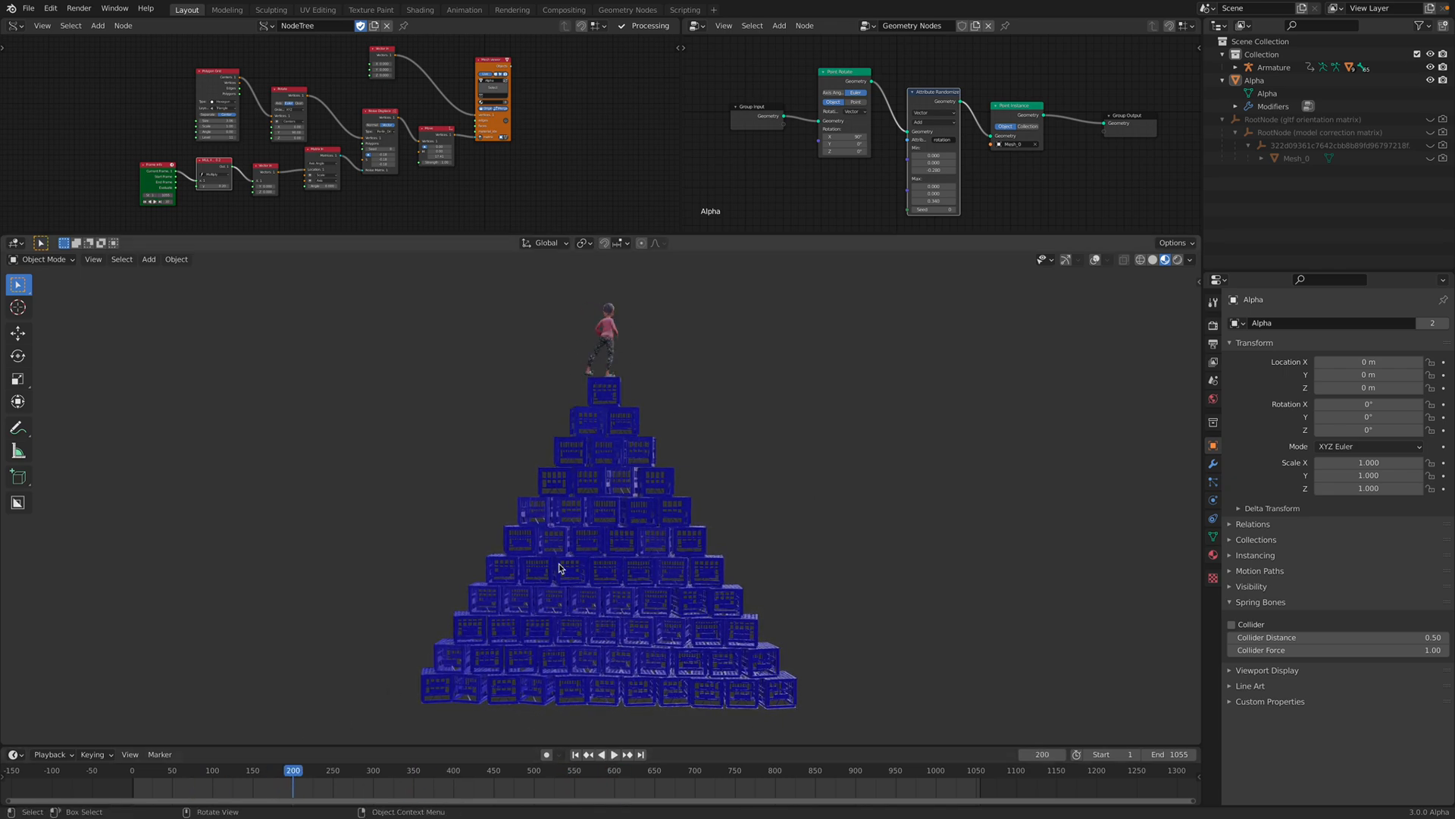
middle_drag(614, 527, 680, 514)
scroll(671, 544, up, 2)
scroll(691, 542, up, 5)
scroll(649, 520, down, 1)
scroll(637, 517, down, 1)
scroll(613, 524, down, 1)
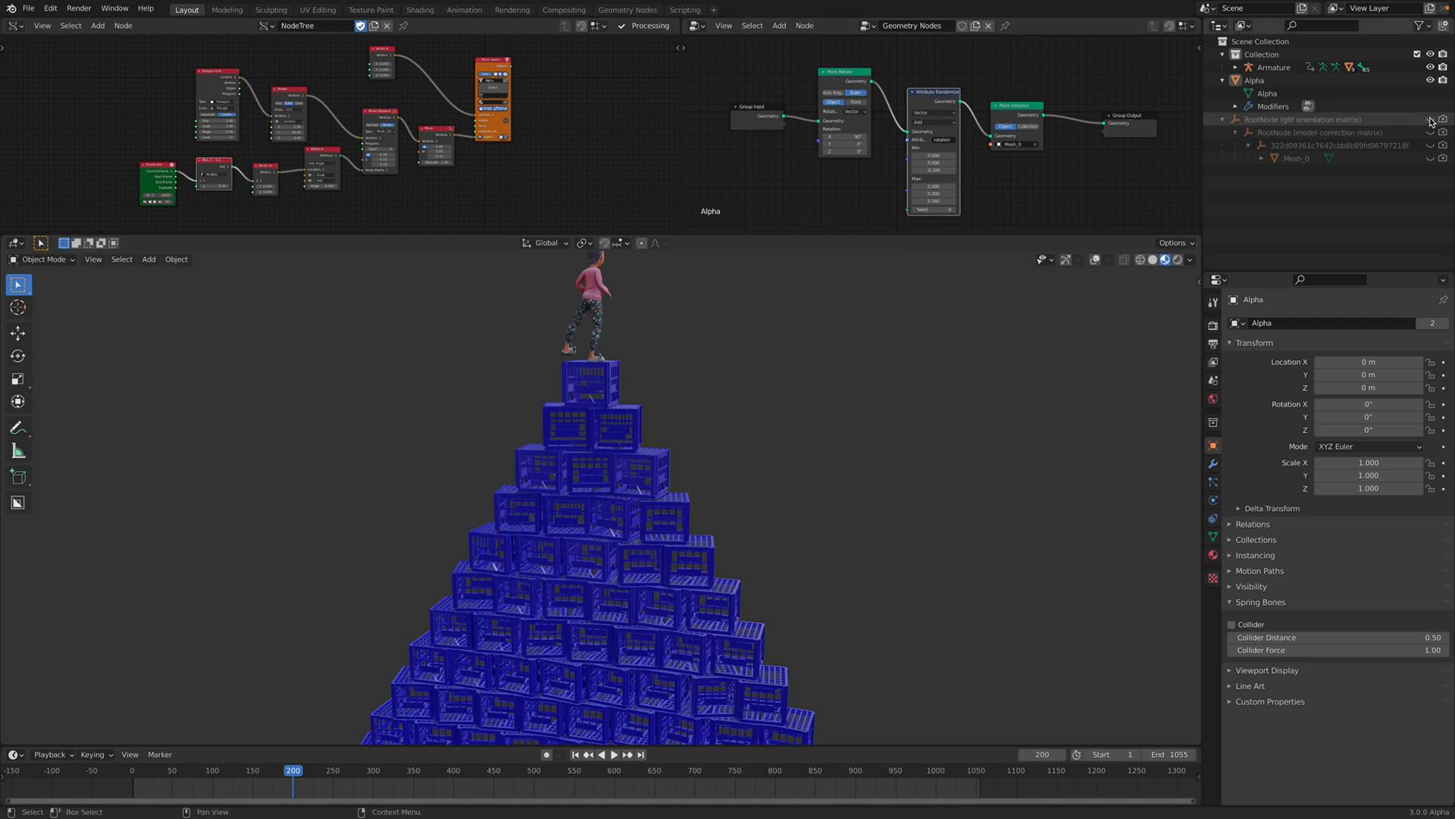
middle_drag(945, 515, 913, 493)
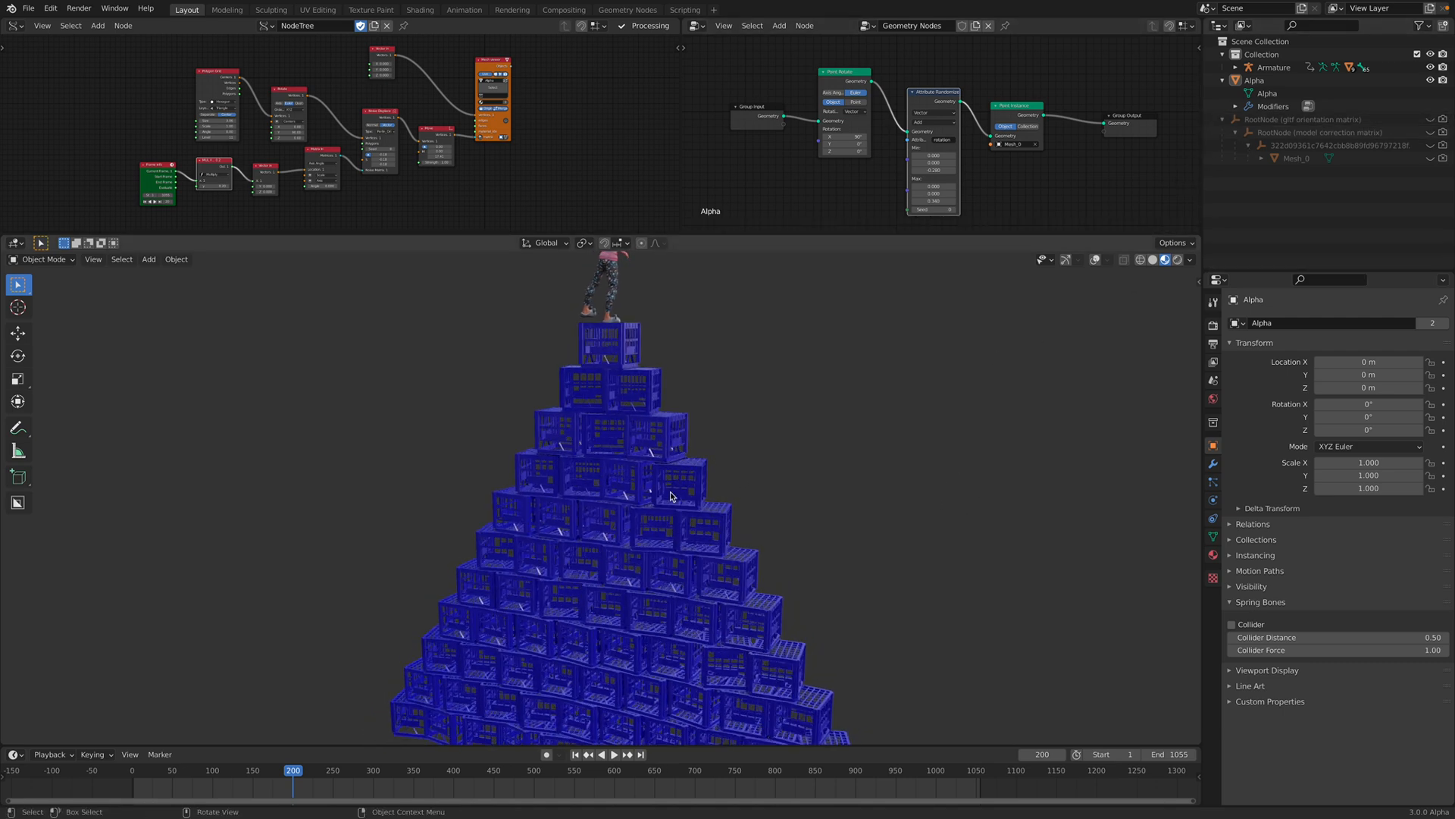
Step: Select the crate stack and turn on the viewport gizmos and overlays
click(671, 496)
click(1069, 260)
click(1095, 260)
middle_drag(785, 516, 675, 447)
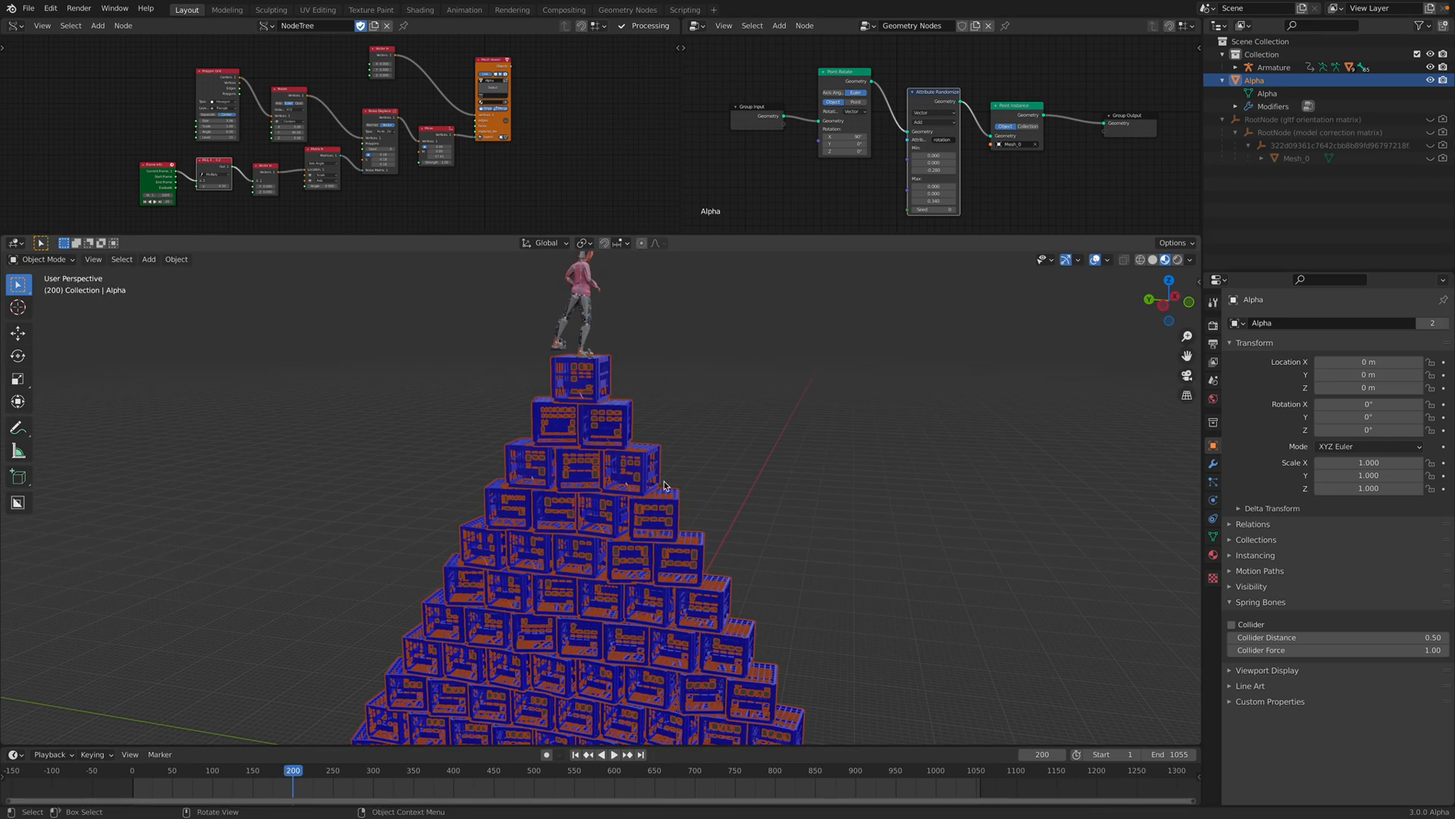
Step: Enlarge both node editors vertically and give the Geometry Nodes editor more width
drag(786, 234, 786, 376)
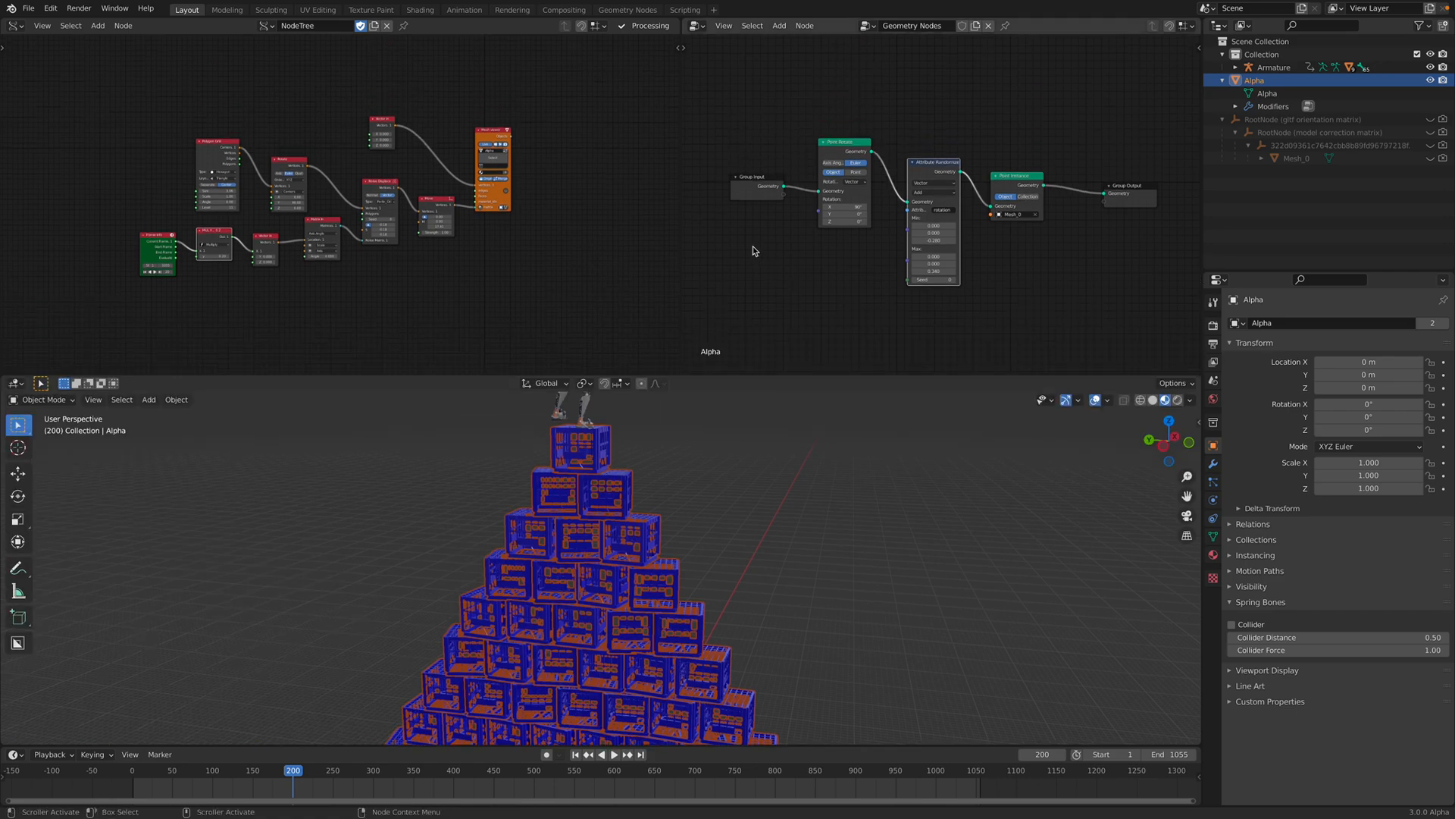
ctrl+scroll(683, 204, right, 2)
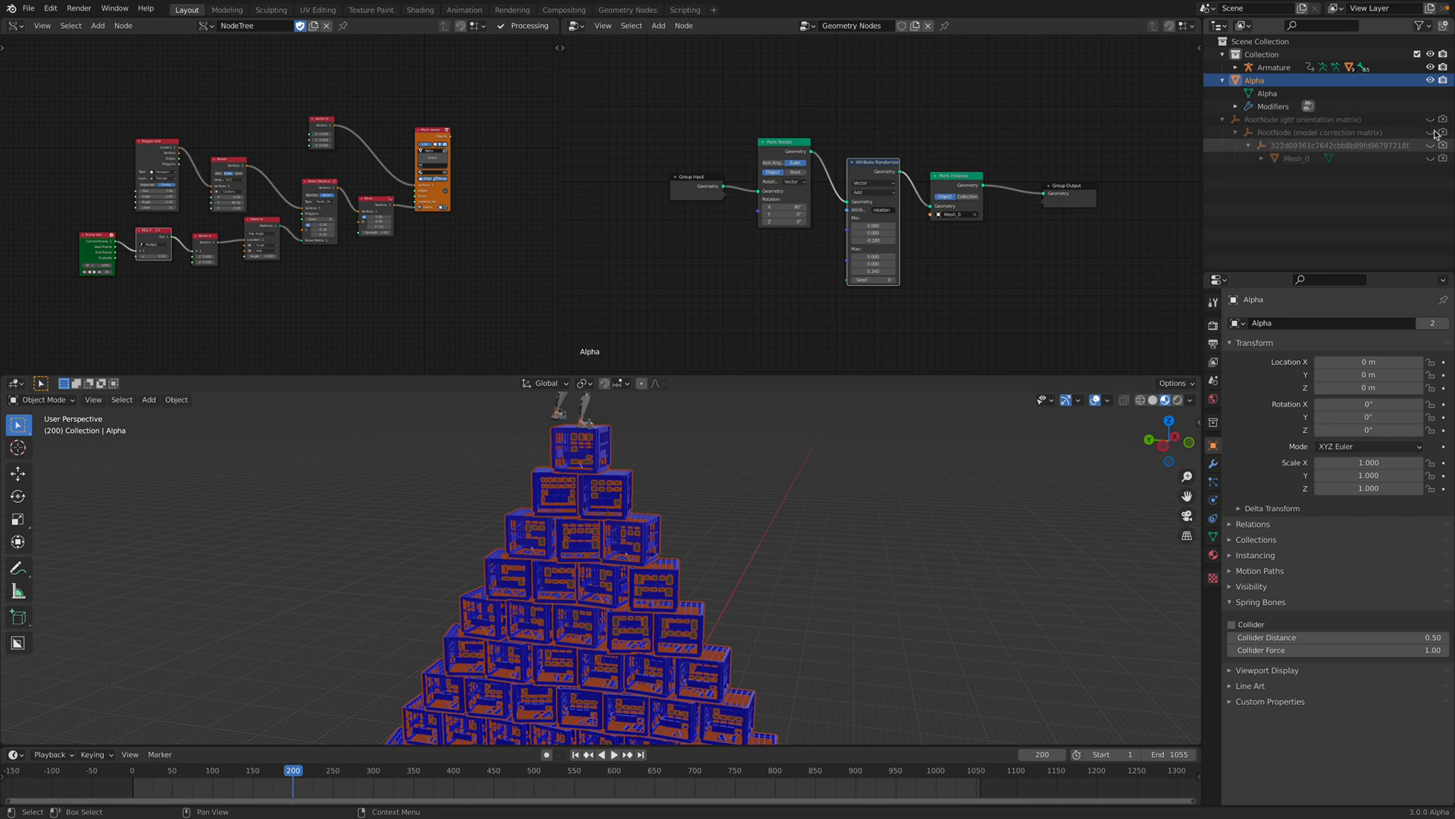
mouse_move(828, 461)
middle_down()
mouse_move(803, 505)
mouse_move(761, 511)
mouse_move(820, 493)
mouse_move(811, 455)
middle_up()
Step: Test the Point Rotate node with an X rotation of 0° and restore it to 90°, checking the crates' orientation
scroll(776, 248, up, 3)
drag(740, 115, 741, 109)
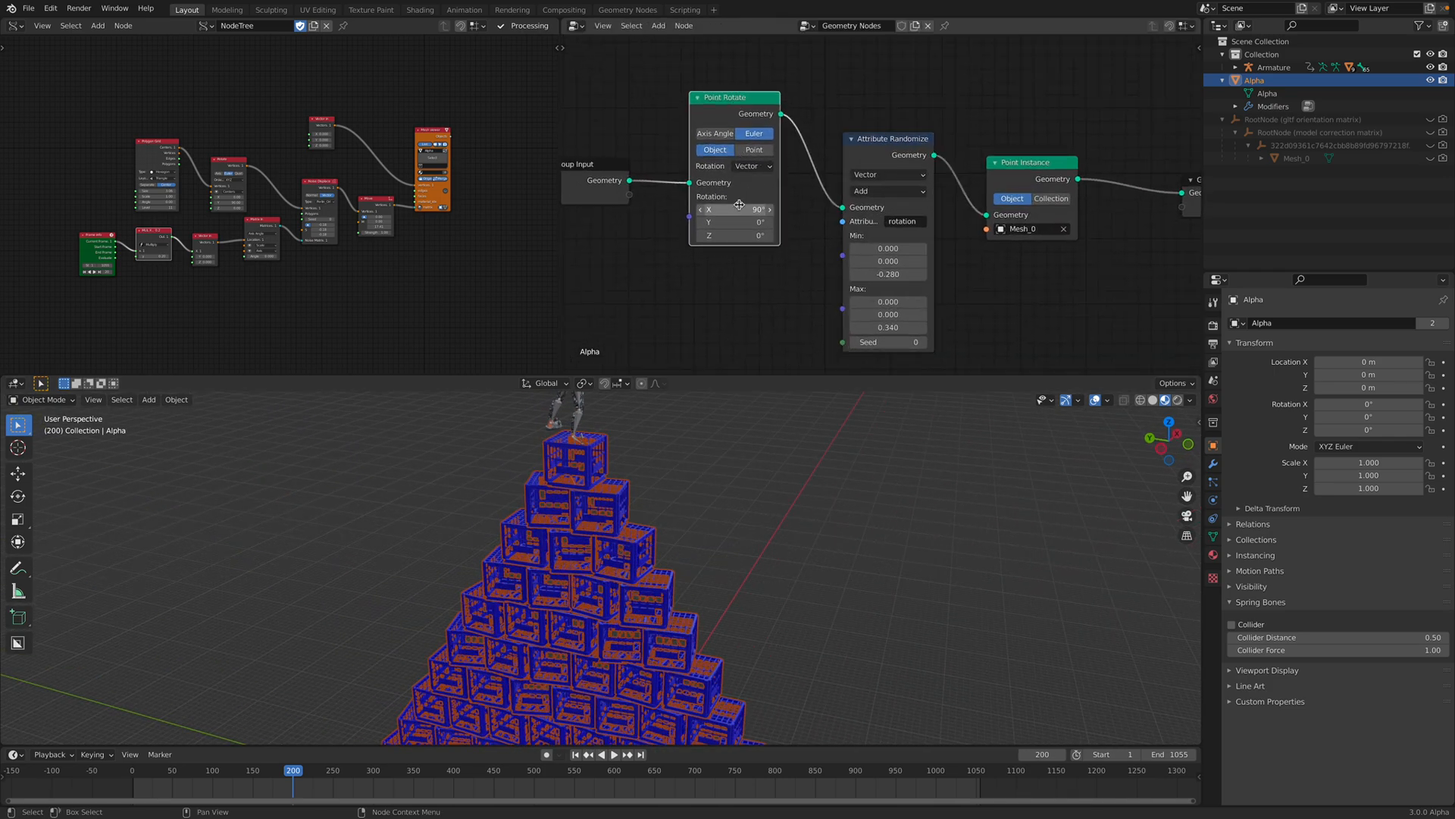
scroll(728, 167, down, 2)
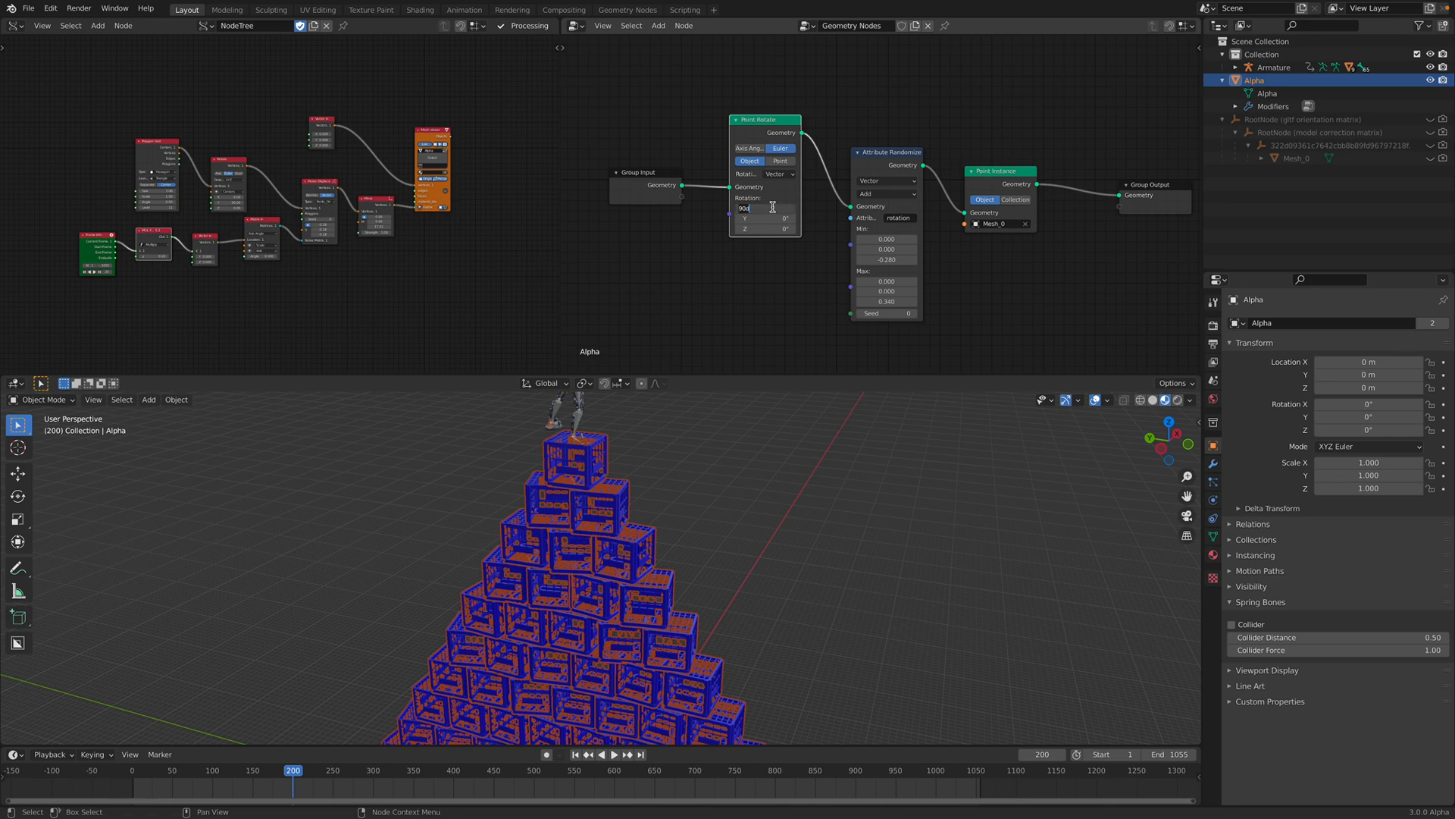
text(0)
key(Return)
click(757, 469)
middle_drag(758, 471, 773, 367)
key(Return)
middle_drag(864, 468, 728, 424)
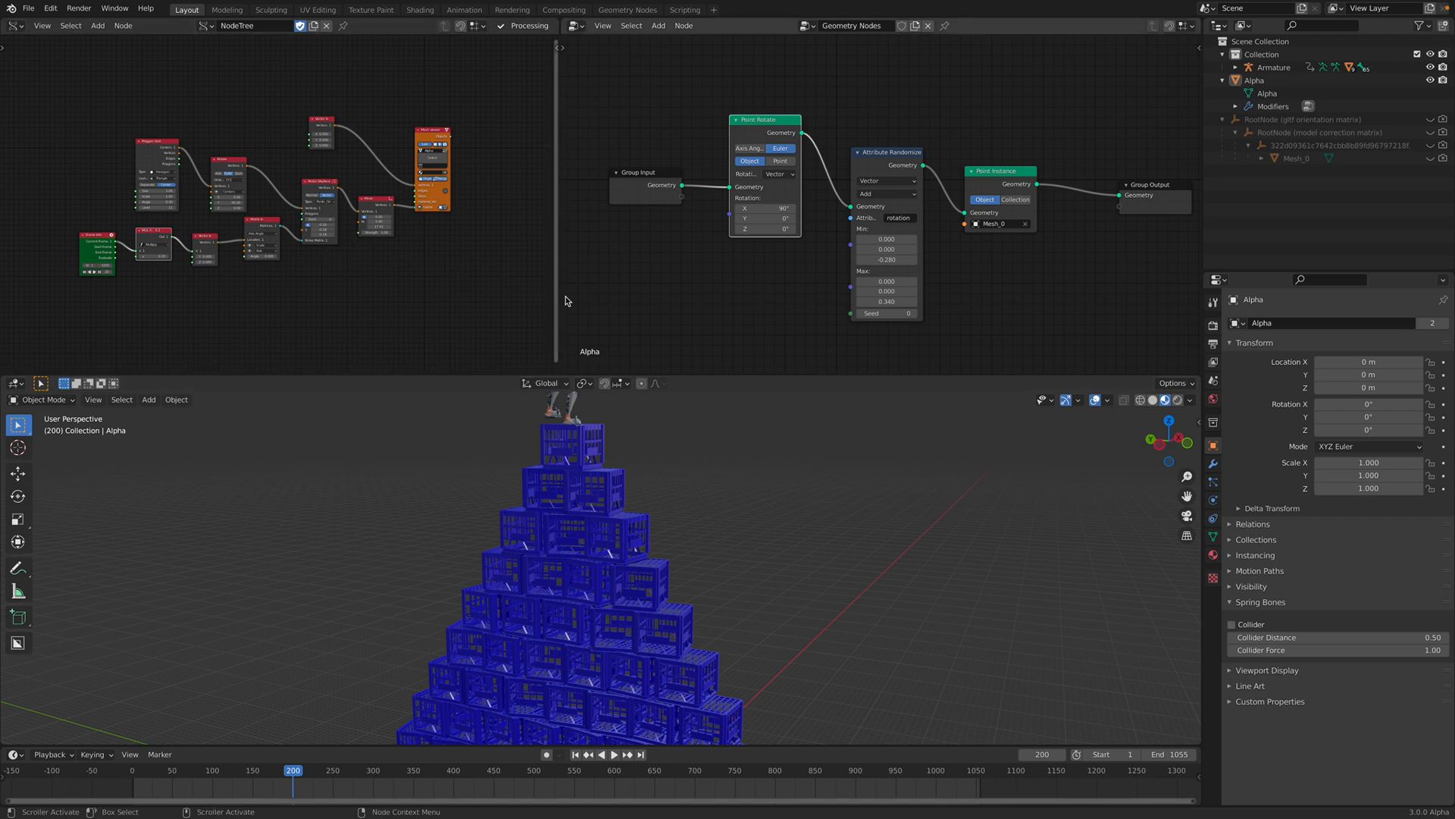
Step: Shift the Attribute Randomize node slightly and set its seed to 140
scroll(778, 260, up, 1)
drag(879, 173, 871, 162)
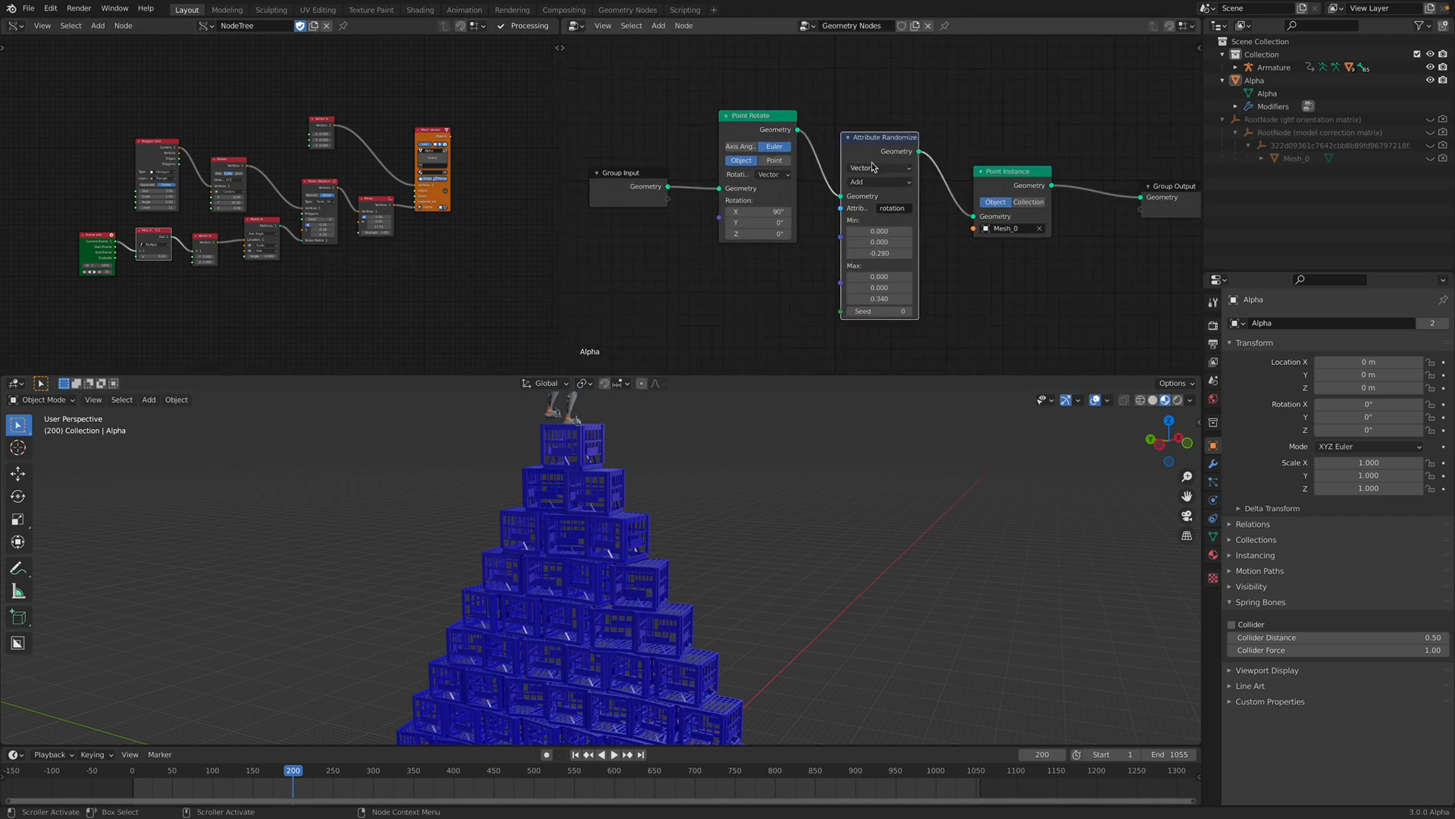
drag(872, 311, 947, 311)
mouse_move(833, 443)
middle_down()
mouse_move(816, 477)
mouse_move(857, 464)
mouse_move(852, 424)
middle_up()
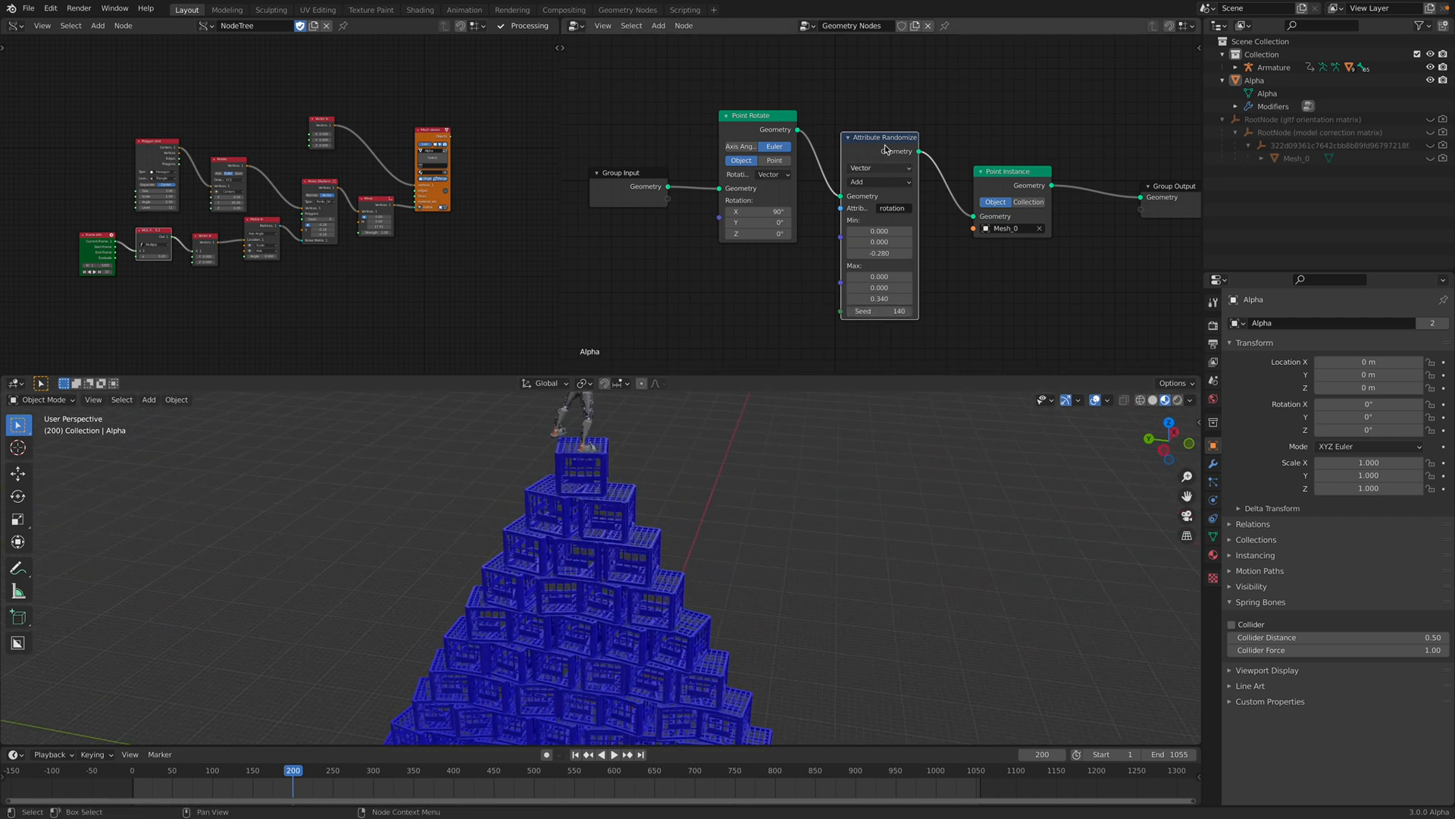
Step: Mute and unmute the Attribute Randomize node to compare the crates with and without random rotation
key(m)
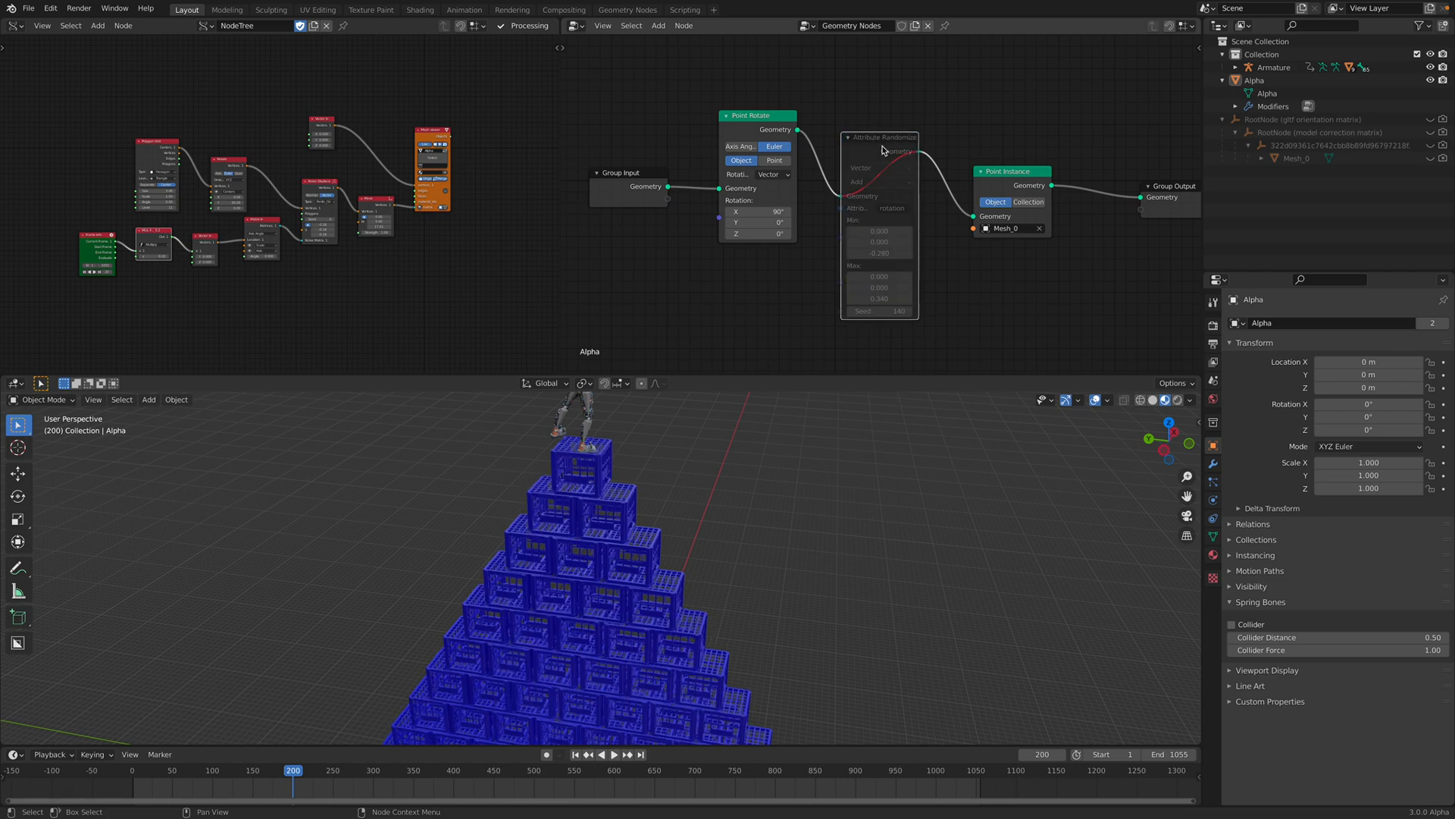
key(m)
key(m)
scroll(803, 542, down, 4)
shift+middle_drag(786, 578, 749, 542)
scroll(748, 550, up, 3)
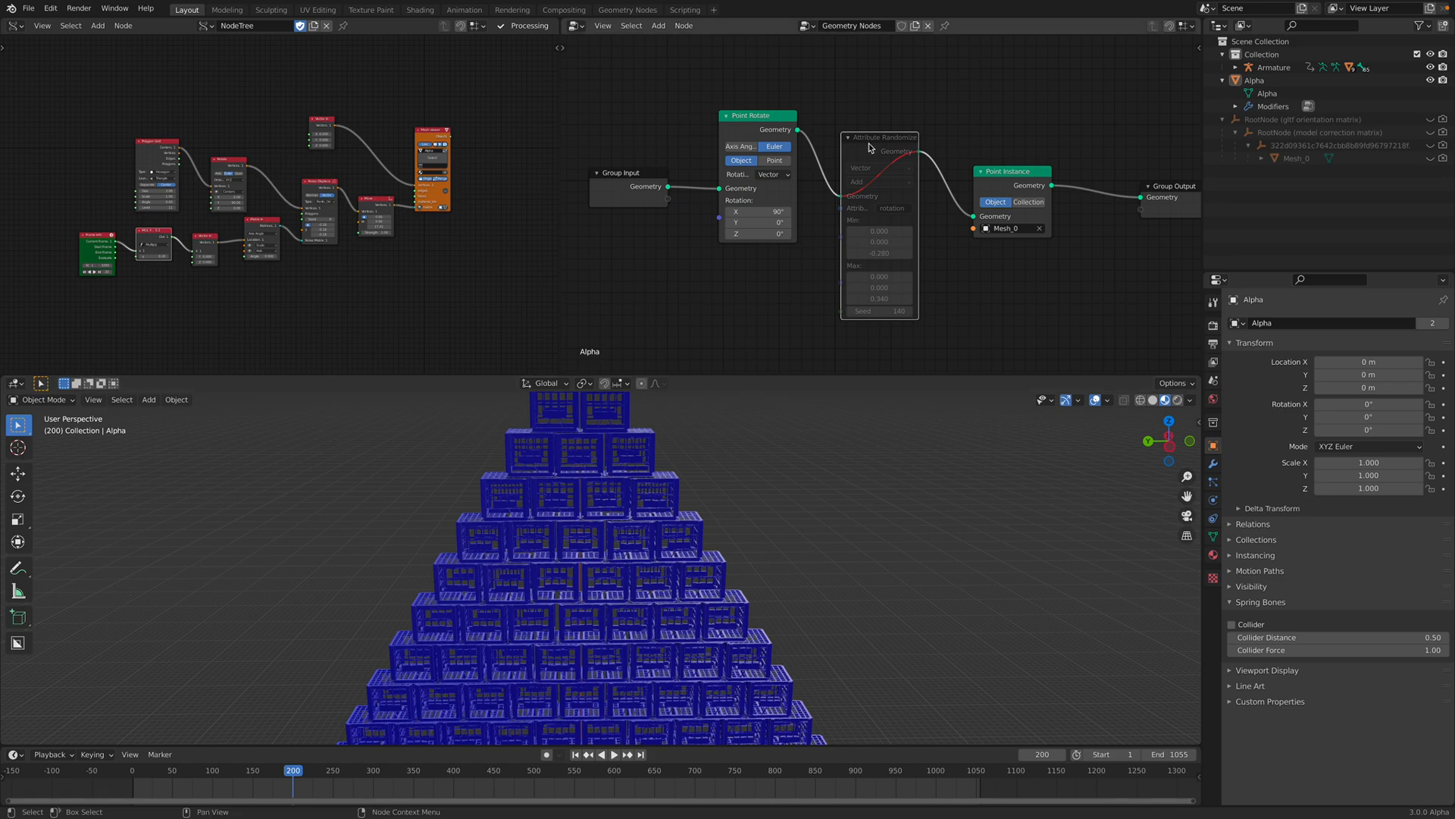
key(m)
Step: Move the Point Instance and Group Output nodes closer to the rest of the chain and widen the NodeTree editor
drag(1000, 175, 991, 170)
middle_drag(1018, 169, 924, 158)
drag(1082, 174, 1002, 155)
scroll(679, 466, down, 2)
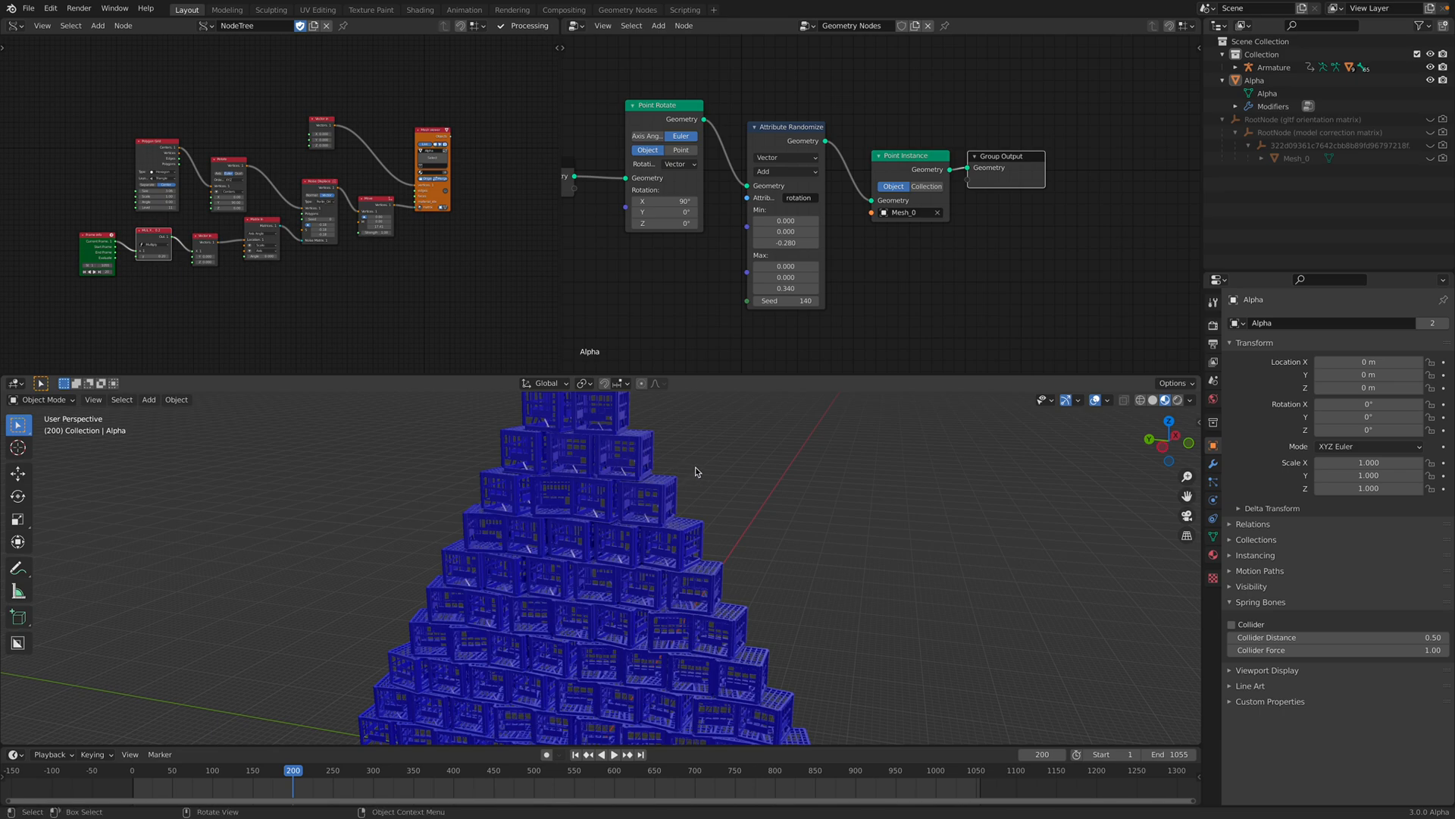
middle_drag(679, 466, 605, 486)
drag(562, 218, 771, 218)
middle_drag(697, 530, 619, 561)
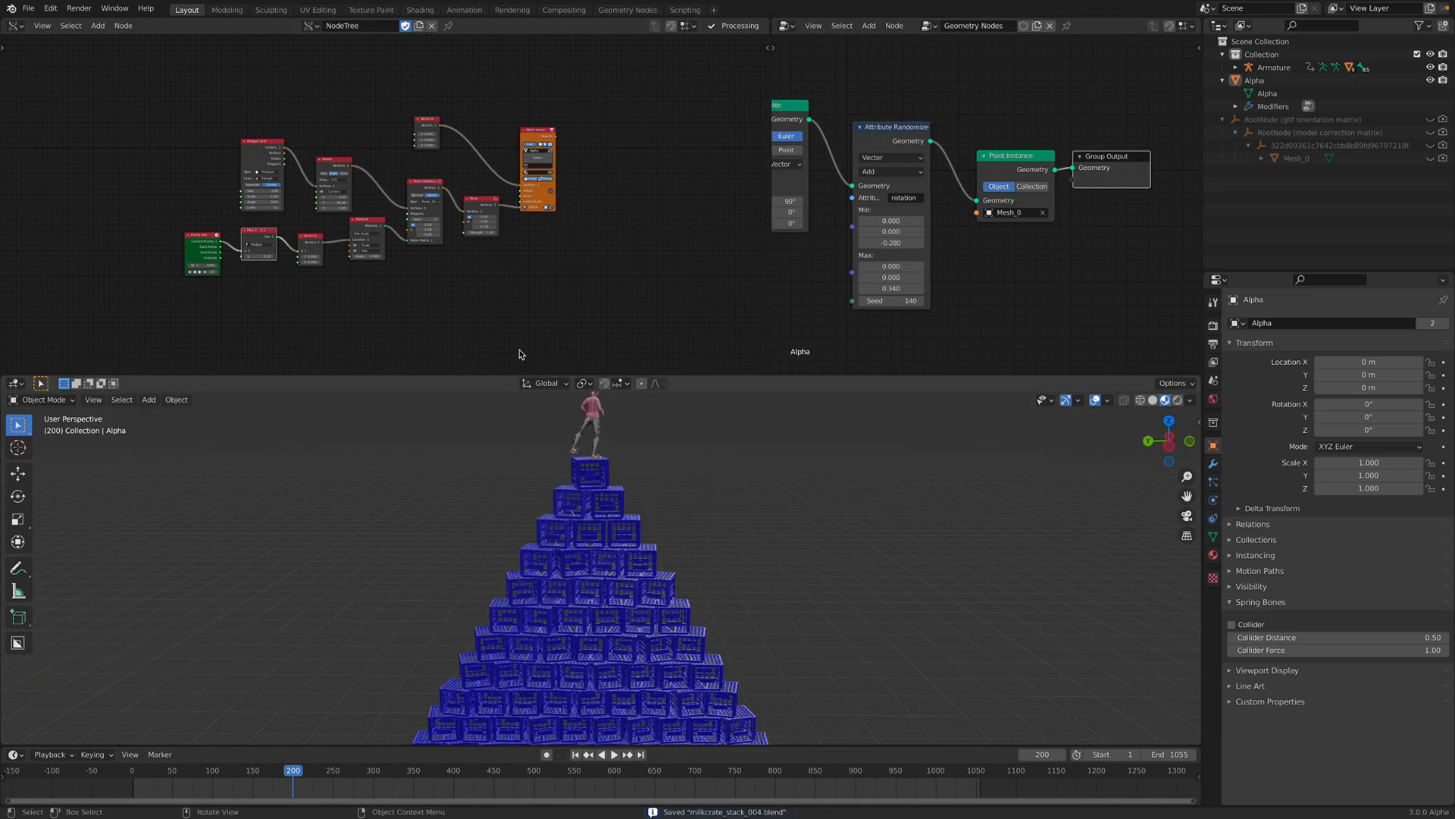
Step: Lower the Polygon Grid node's level step by step to below 5 to shrink the crate pyramid
scroll(296, 241, up, 4)
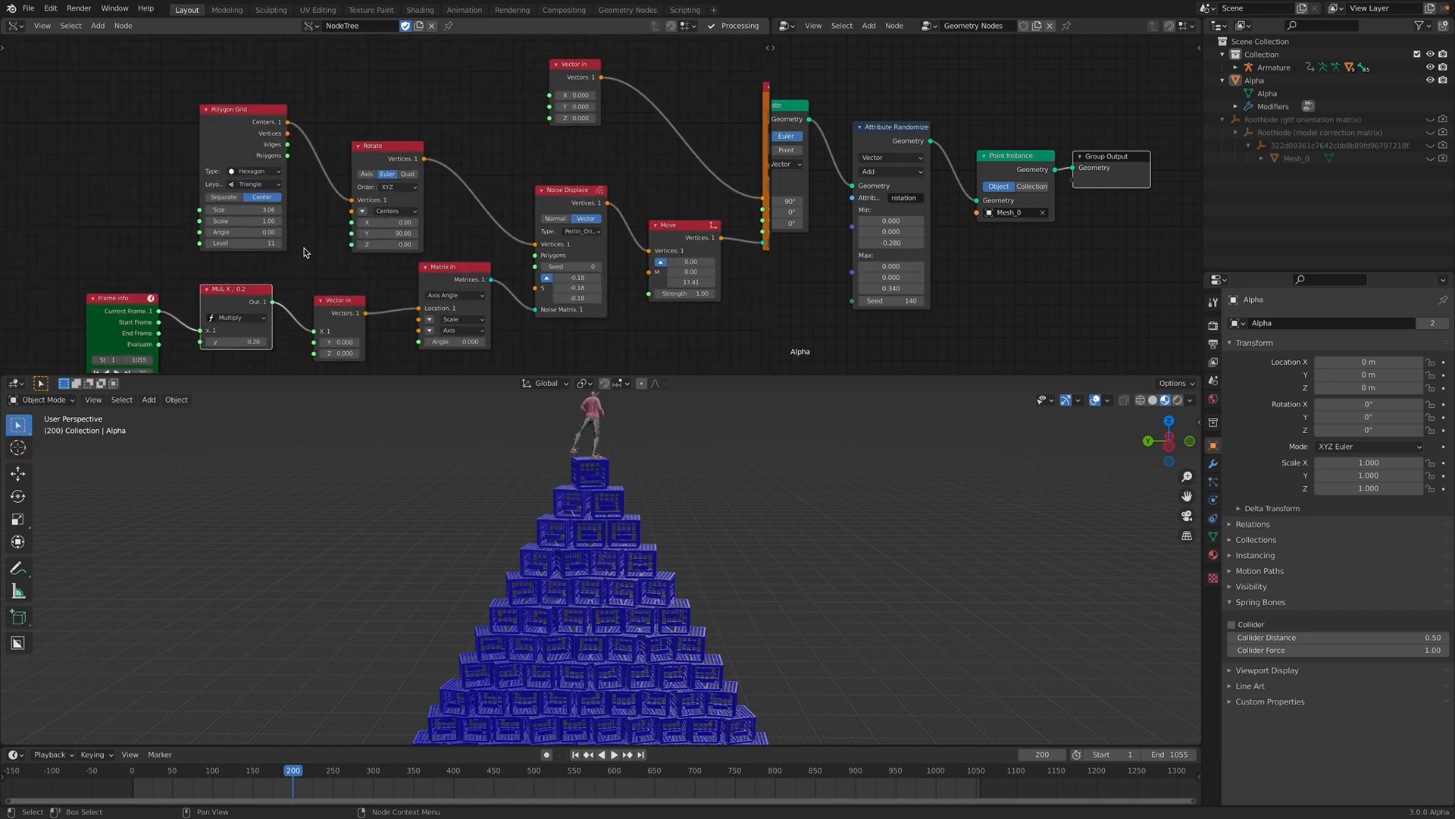
click(209, 243)
click(210, 244)
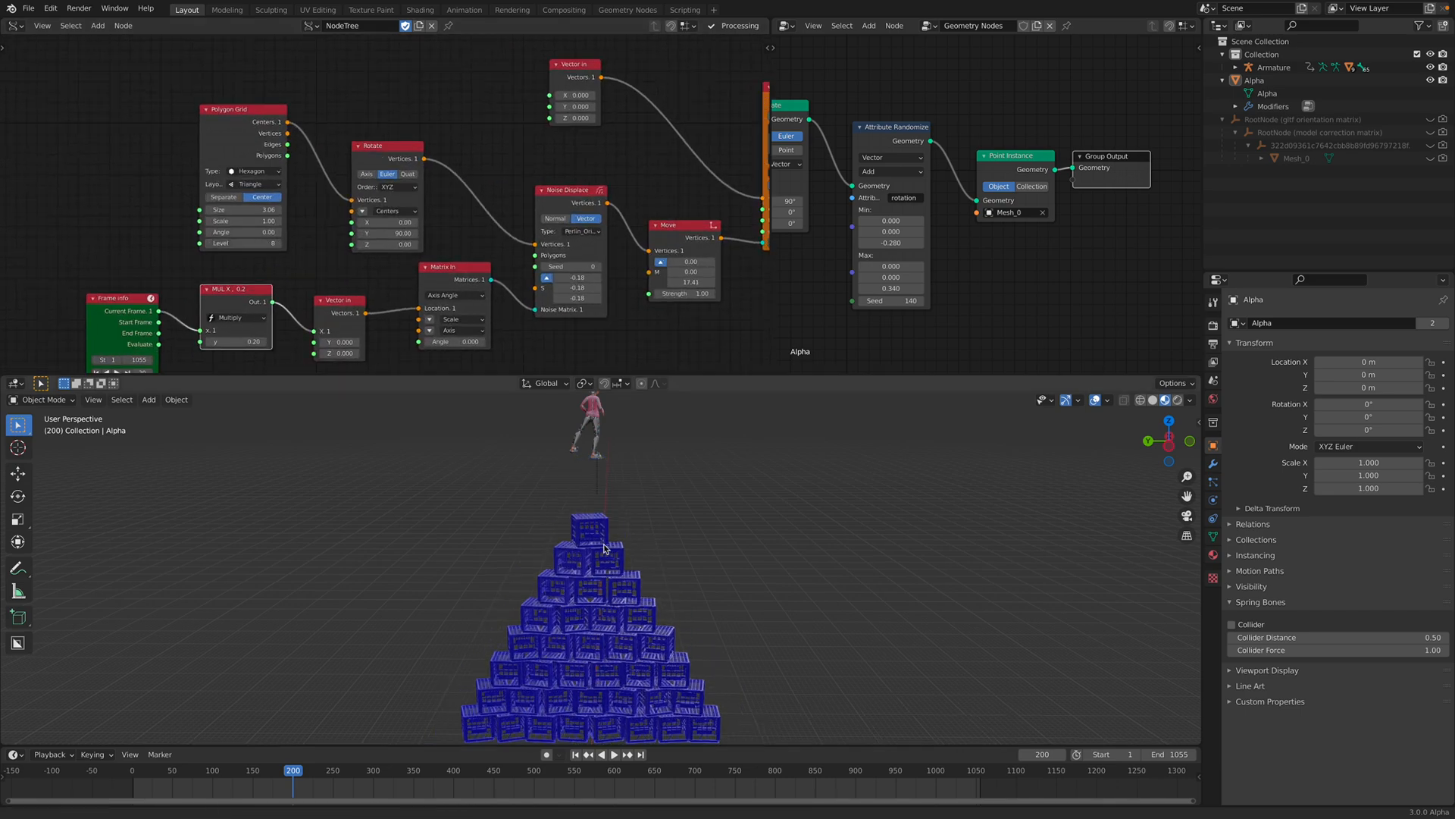
click(209, 244)
click(209, 243)
click(209, 244)
click(209, 243)
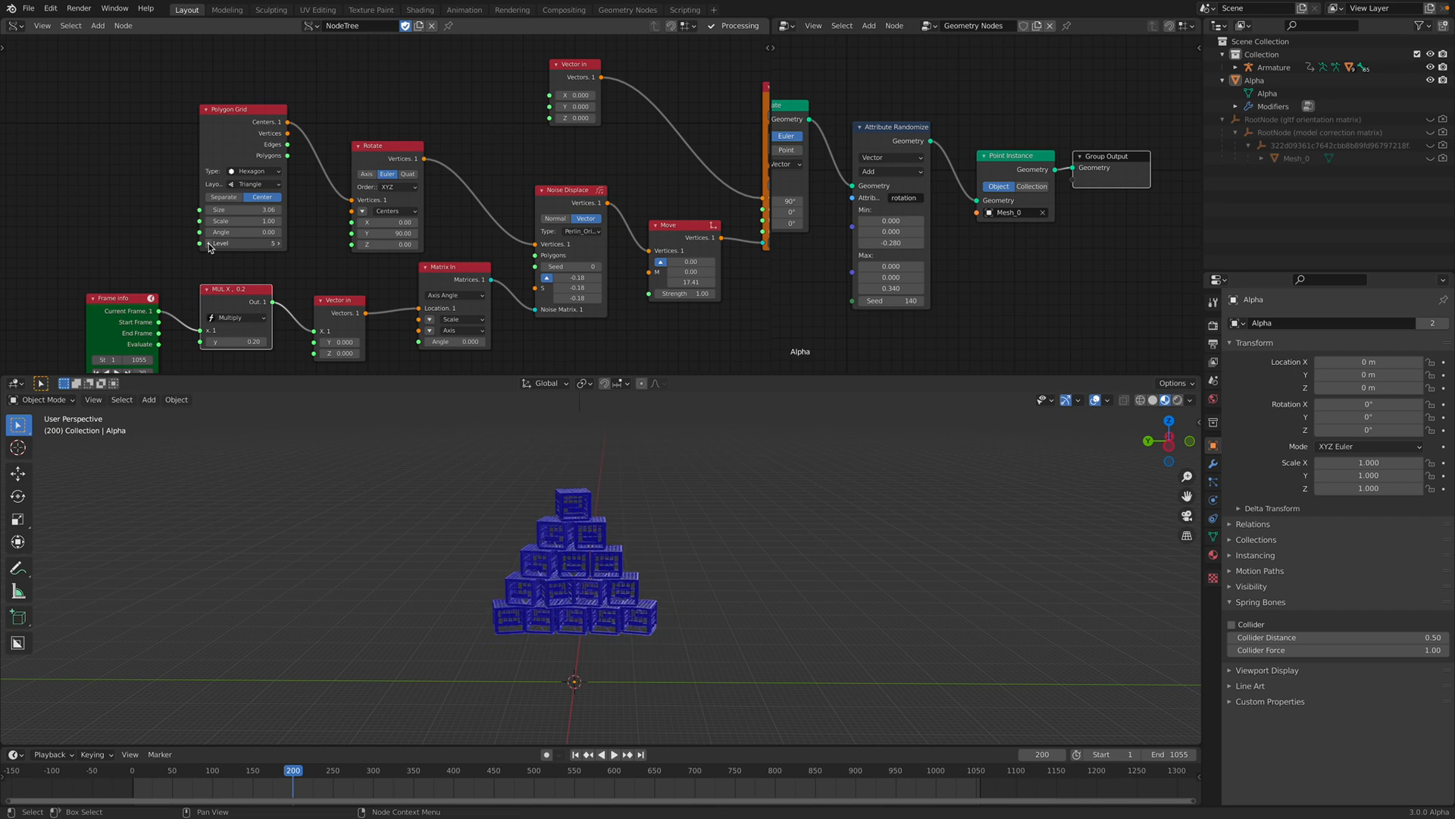
click(210, 243)
click(209, 244)
click(209, 243)
Step: Raise the Polygon Grid node's level to 9 and check the enlarged pyramid
click(279, 246)
click(279, 245)
click(279, 246)
click(279, 246)
click(279, 246)
click(279, 245)
click(279, 245)
middle_drag(547, 566, 534, 542)
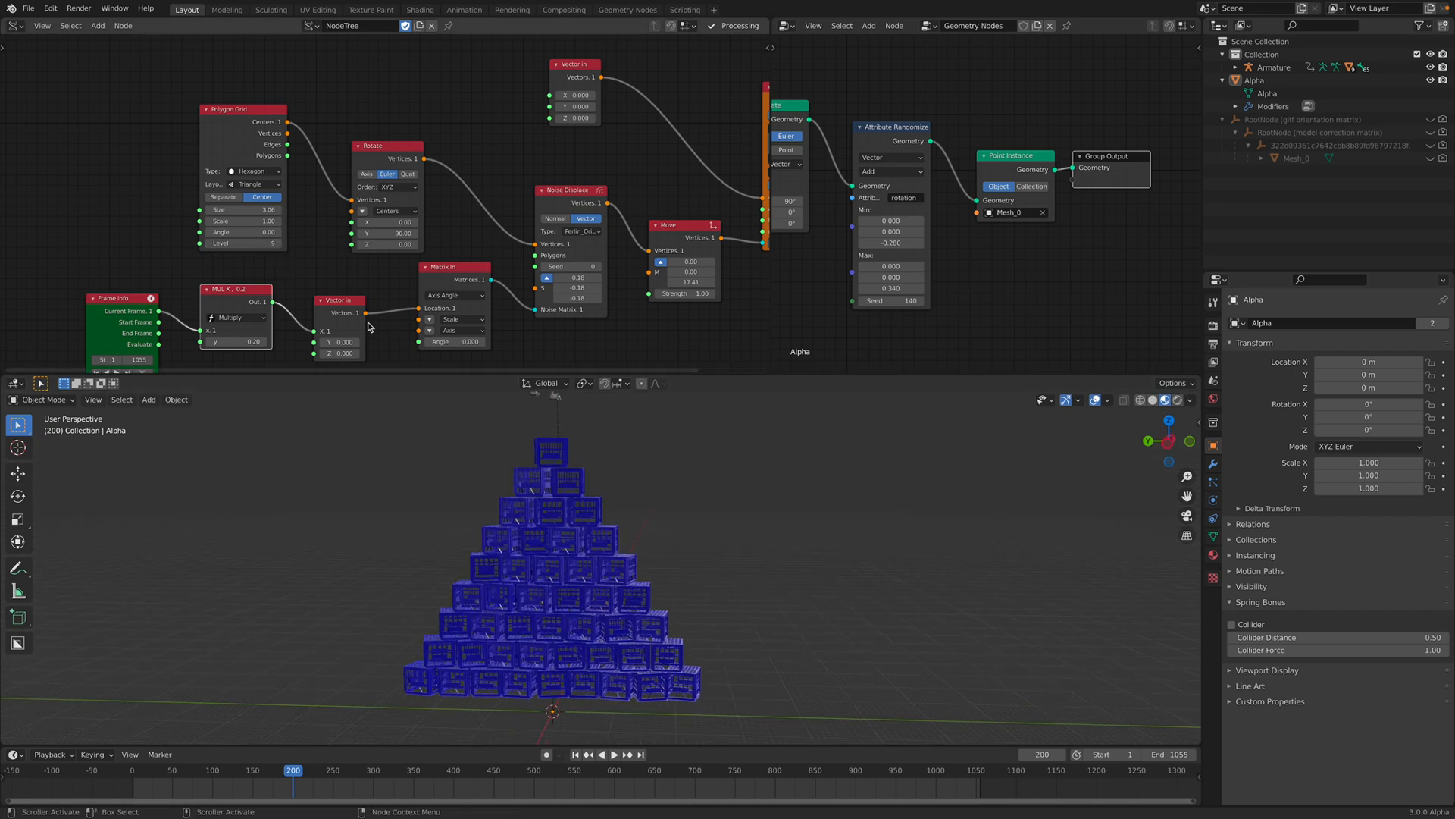
Step: Reposition the Mesh viewer, Move and Noise Displace nodes to tidy the end of the node chain
middle_drag(337, 192, 312, 162)
scroll(383, 199, down, 3)
scroll(493, 221, up, 1)
scroll(479, 225, up, 1)
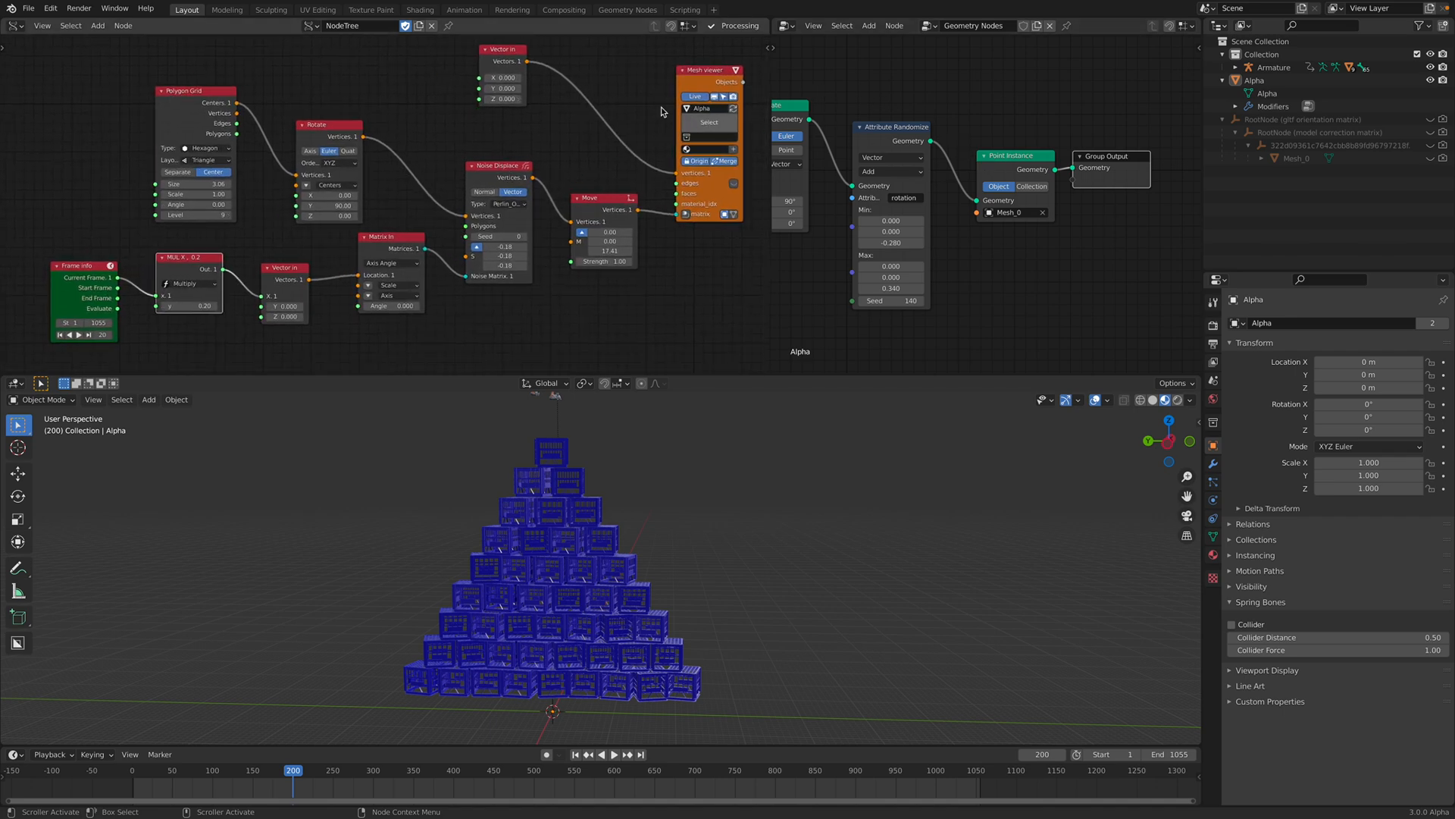
drag(711, 74, 687, 68)
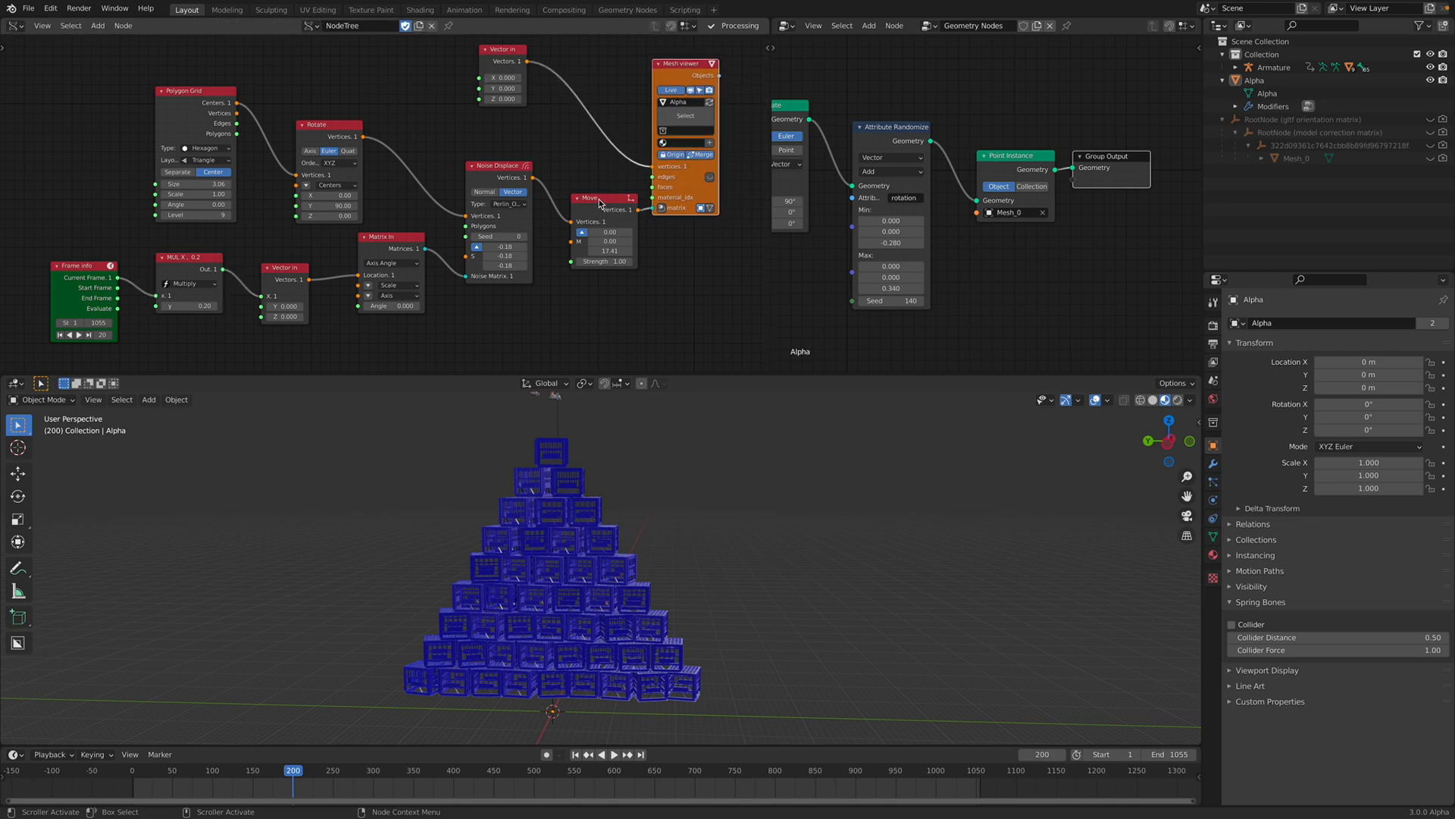
drag(599, 200, 582, 197)
drag(497, 166, 497, 170)
Step: Move the Polygon Grid and Rotate nodes closer to the Noise Displace node
scroll(301, 110, up, 1)
middle_drag(200, 100, 188, 106)
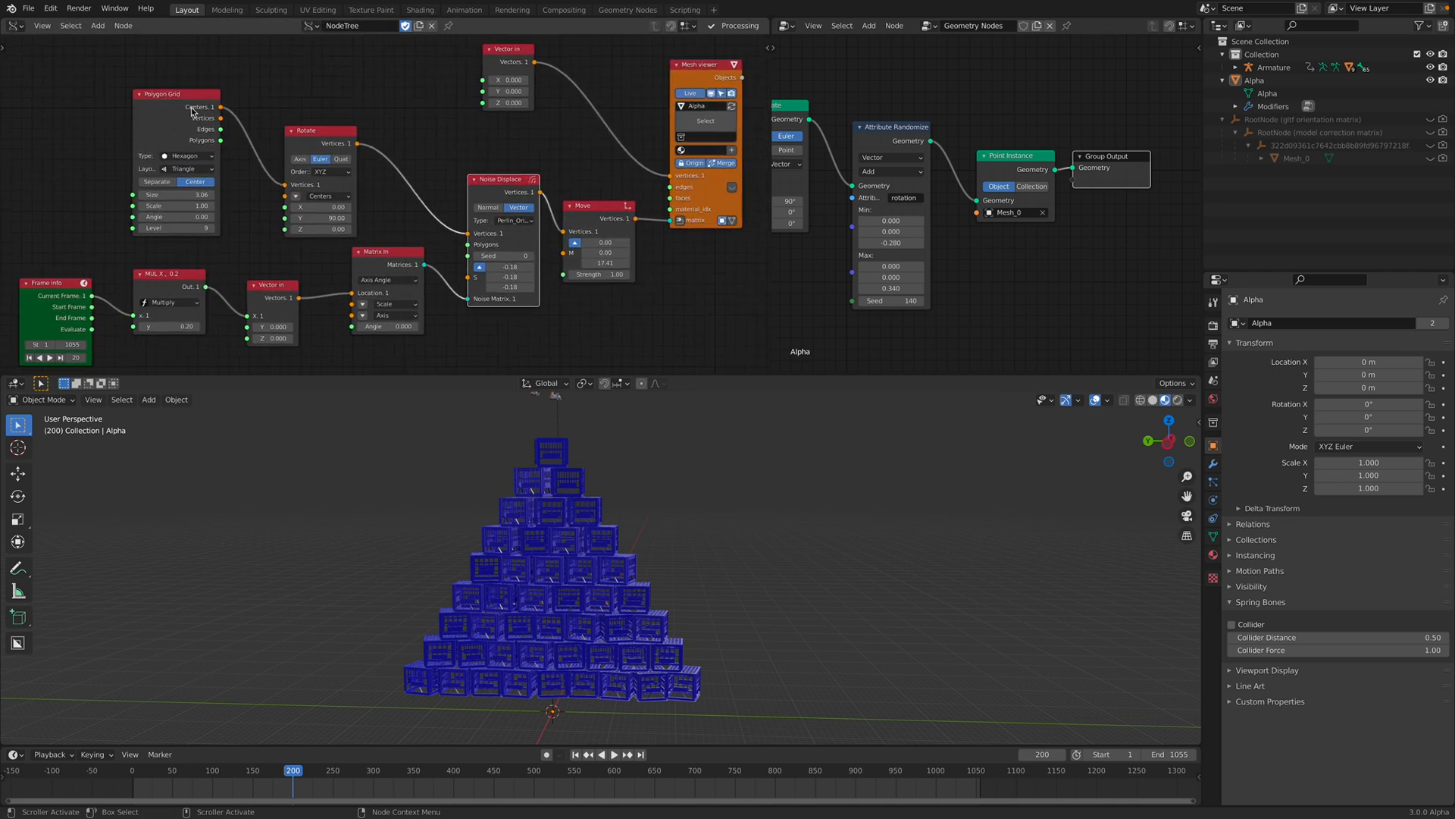
drag(190, 94, 221, 84)
drag(325, 131, 391, 126)
drag(215, 91, 254, 88)
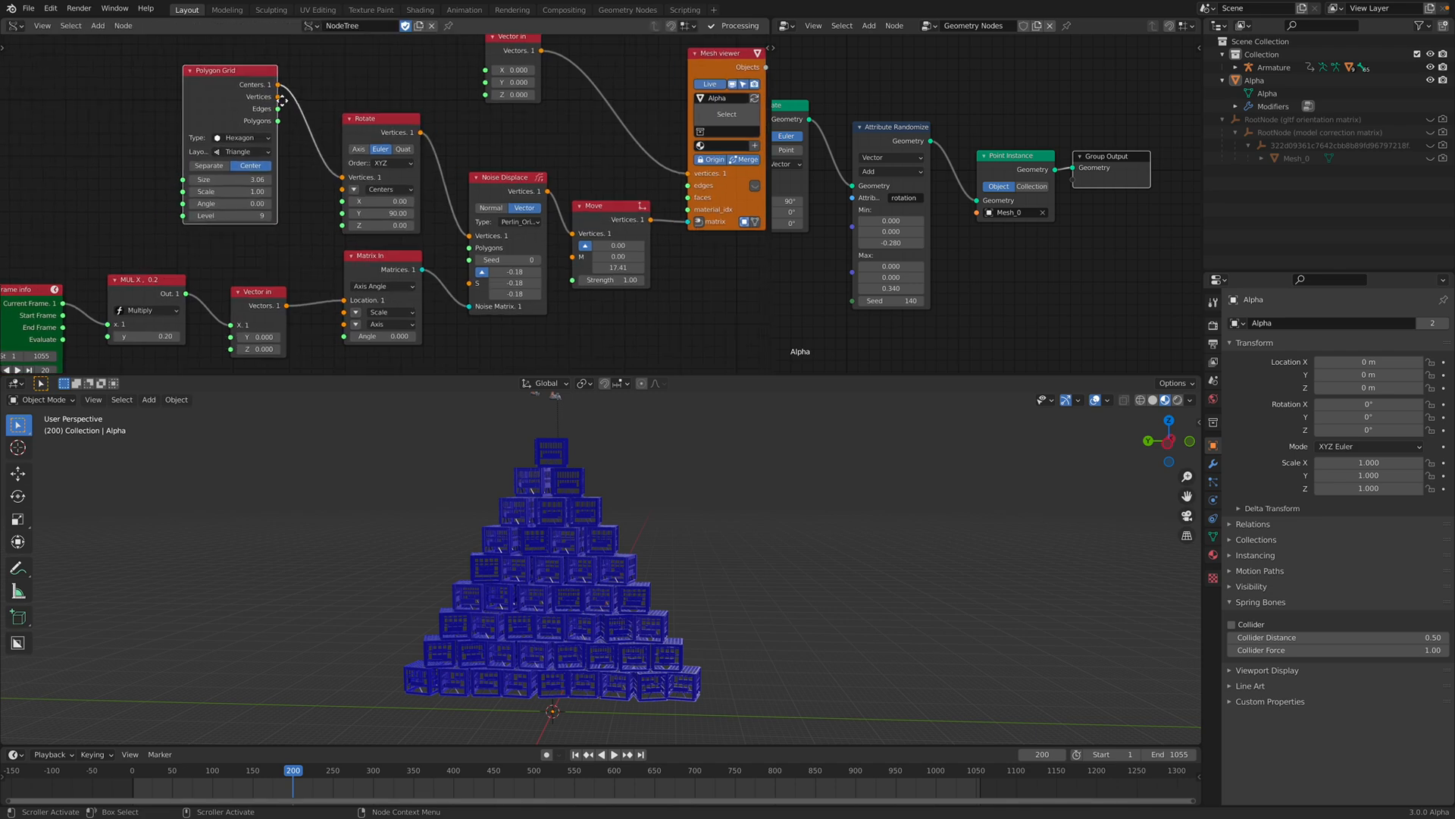
middle_drag(295, 110, 286, 110)
drag(355, 132, 348, 127)
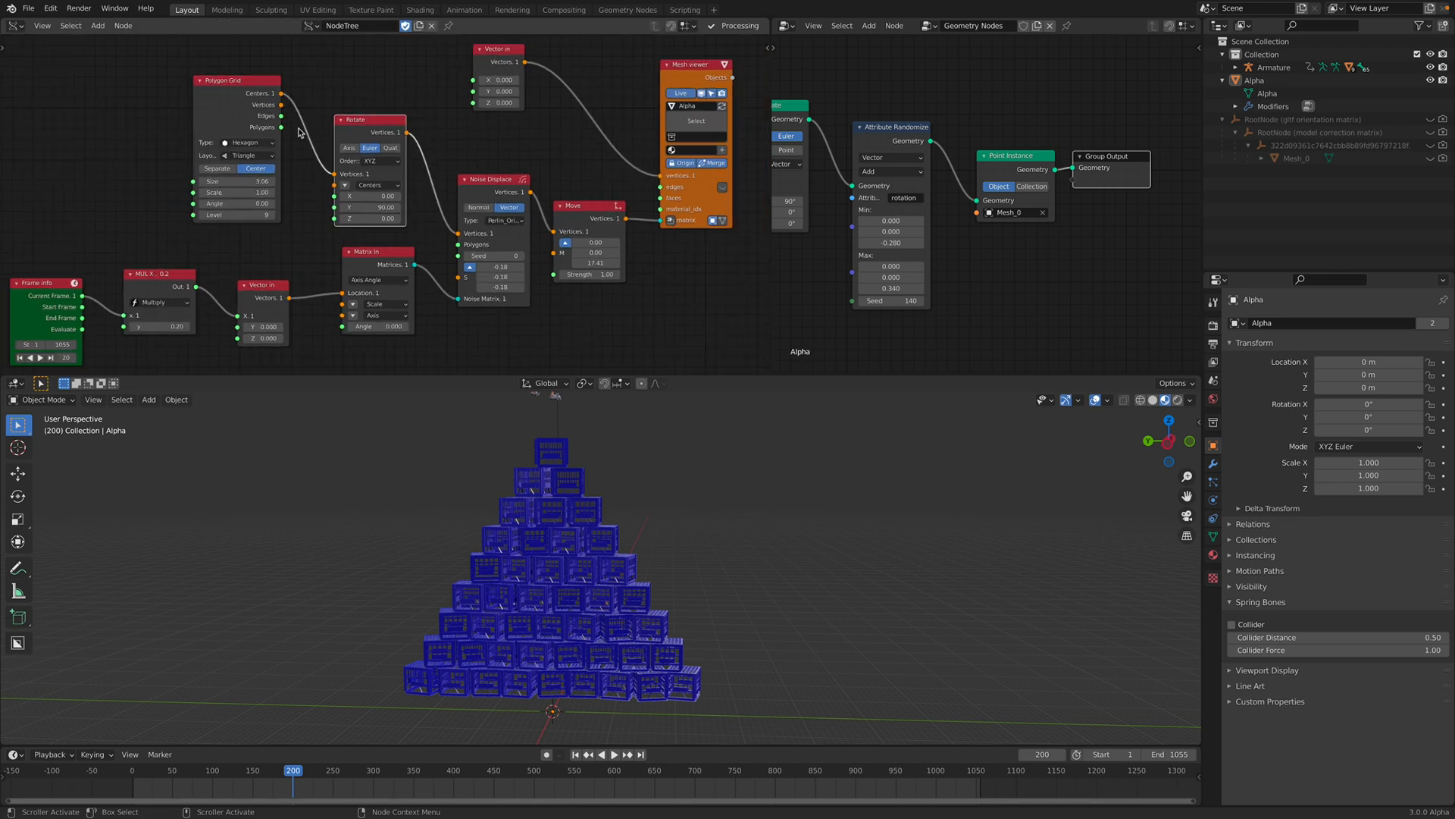
Step: Try a seed of 320 and an X scale of 1.17 on the Noise Displace node and save the file
scroll(604, 553, down, 2)
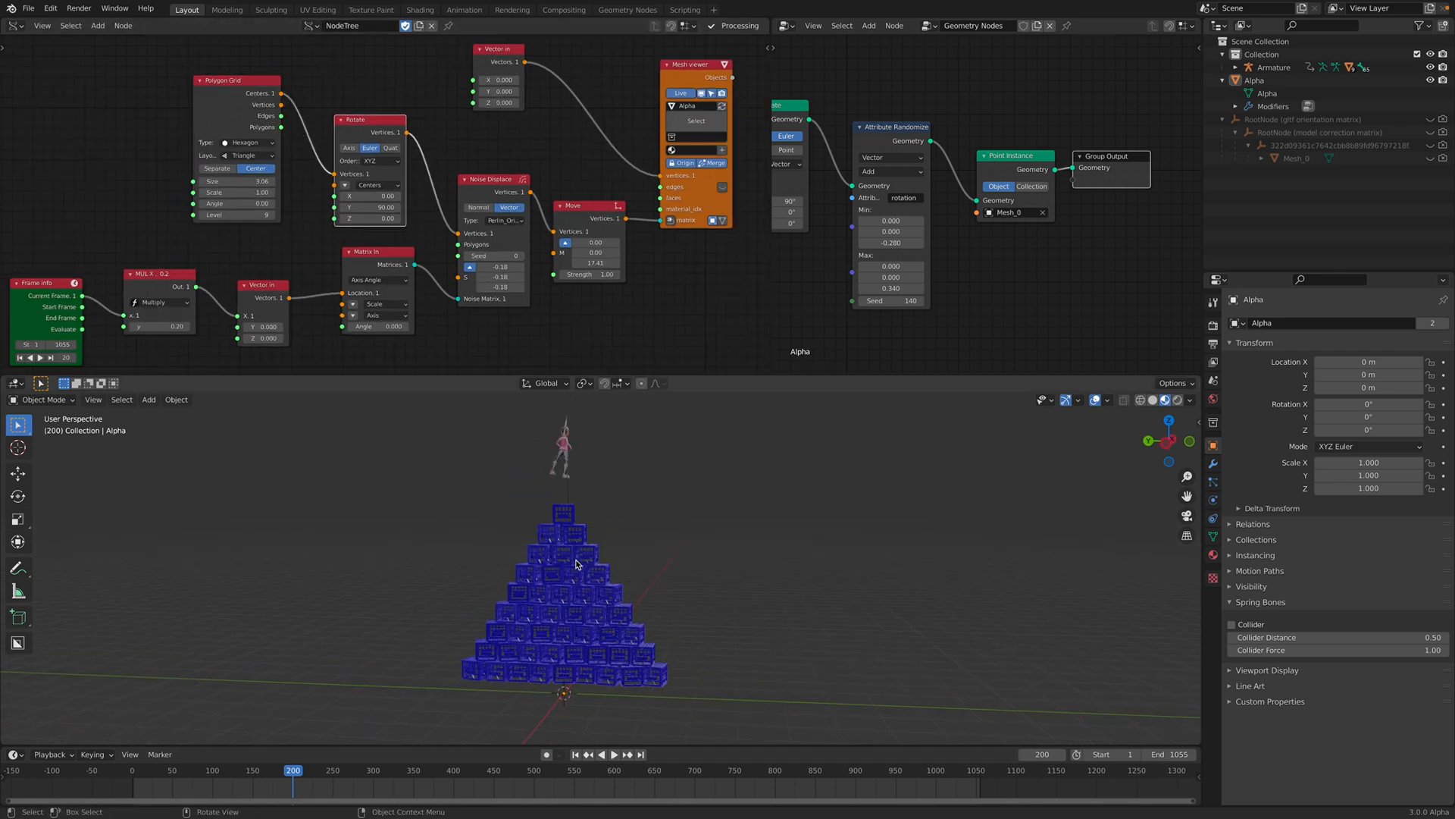
drag(494, 191, 493, 185)
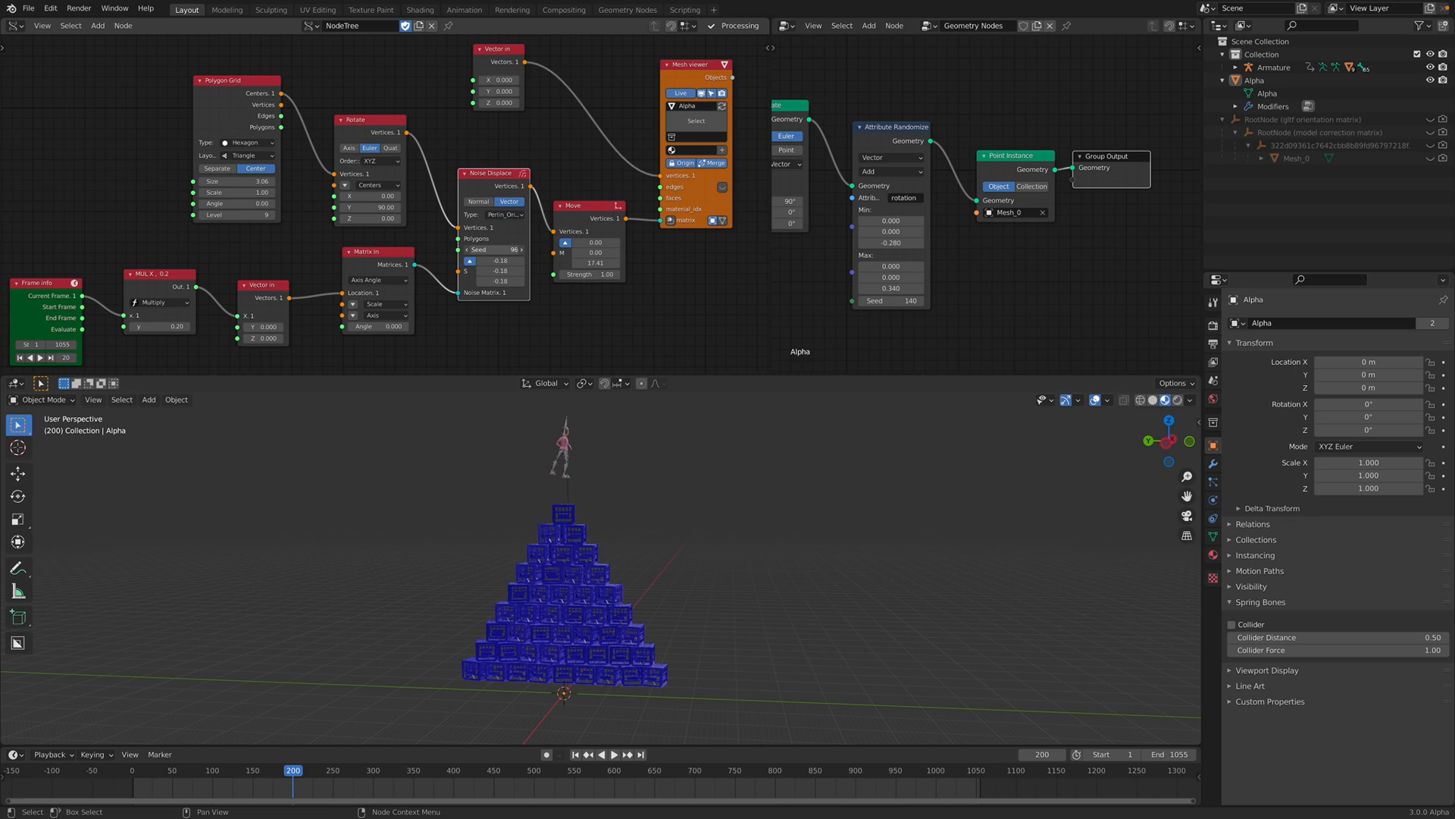
scroll(629, 475, up, 3)
drag(484, 249, 529, 261)
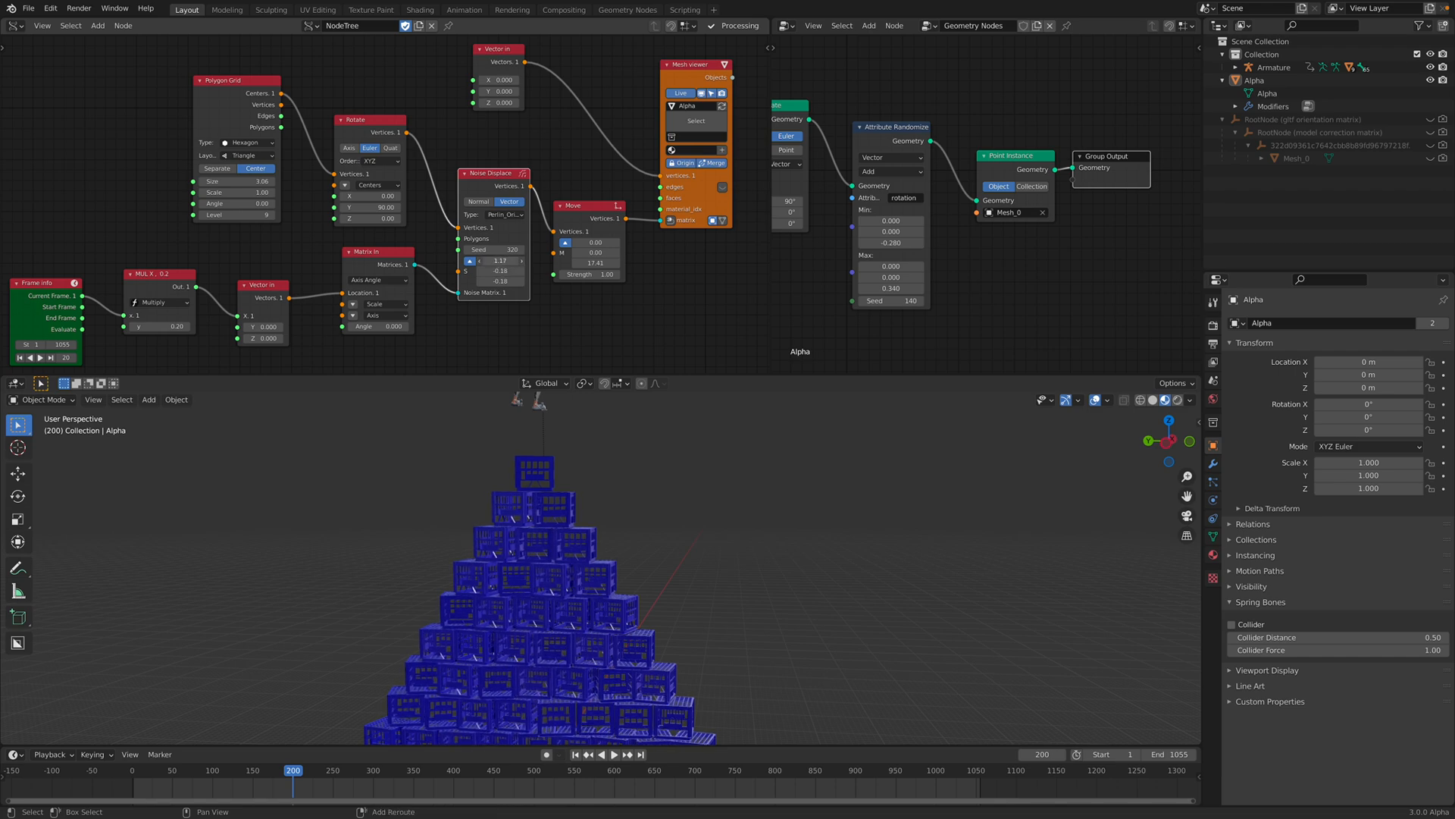
click(493, 270)
mouse_move(617, 447)
middle_down()
mouse_move(578, 452)
mouse_move(623, 452)
mouse_move(592, 453)
middle_up()
key(ctrl+s)
Step: Set the Noise Displace seed to 506 and its scale to -0.27, 0.00 and 0.00
drag(500, 251, 579, 250)
middle_drag(644, 514, 565, 463)
drag(500, 260, 455, 260)
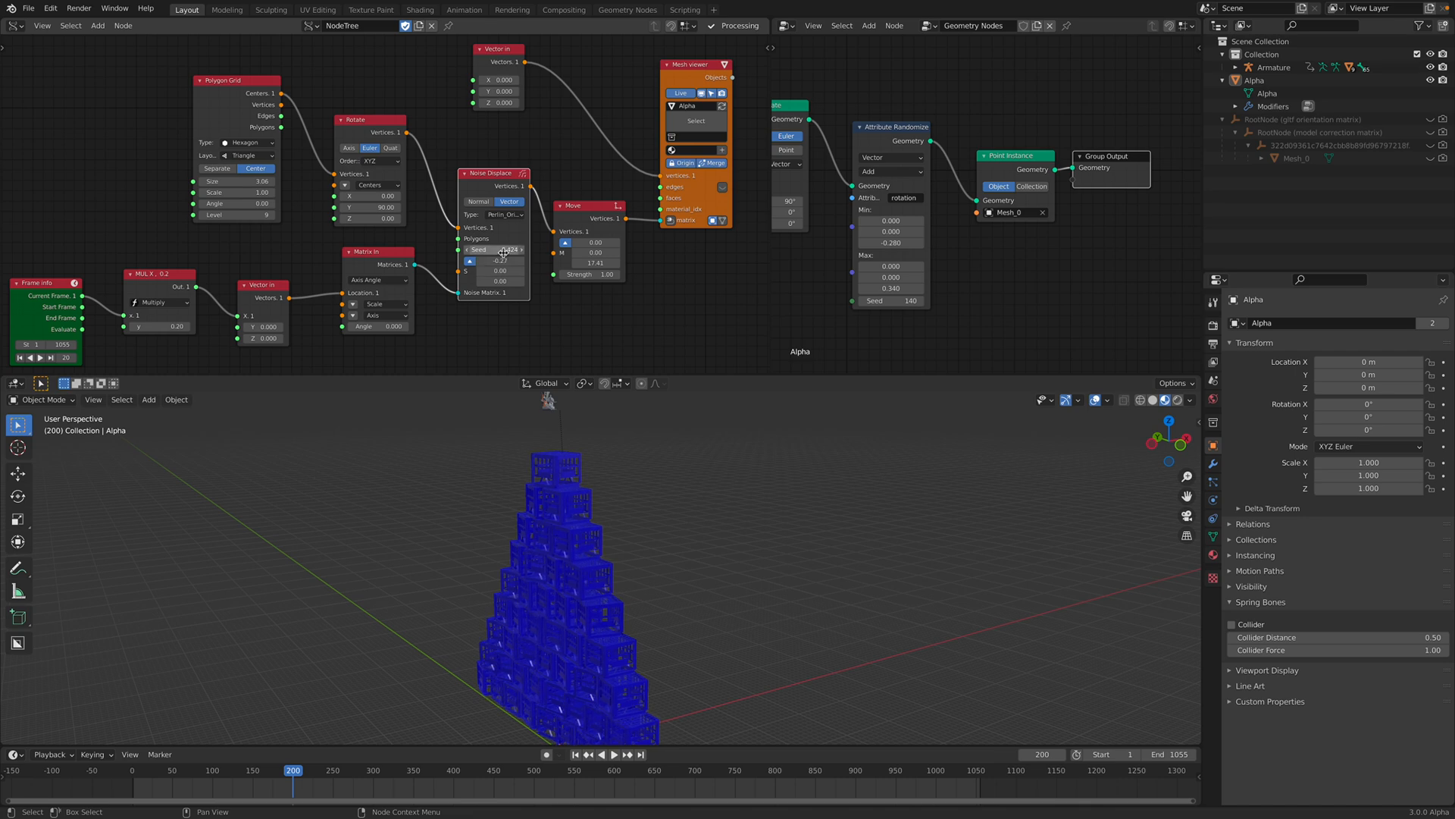
middle_drag(667, 561, 745, 585)
Step: Set the Noise Displace scale to 0.42 in Y and 0.18 in Z while the animation plays, and stop playback
key(space)
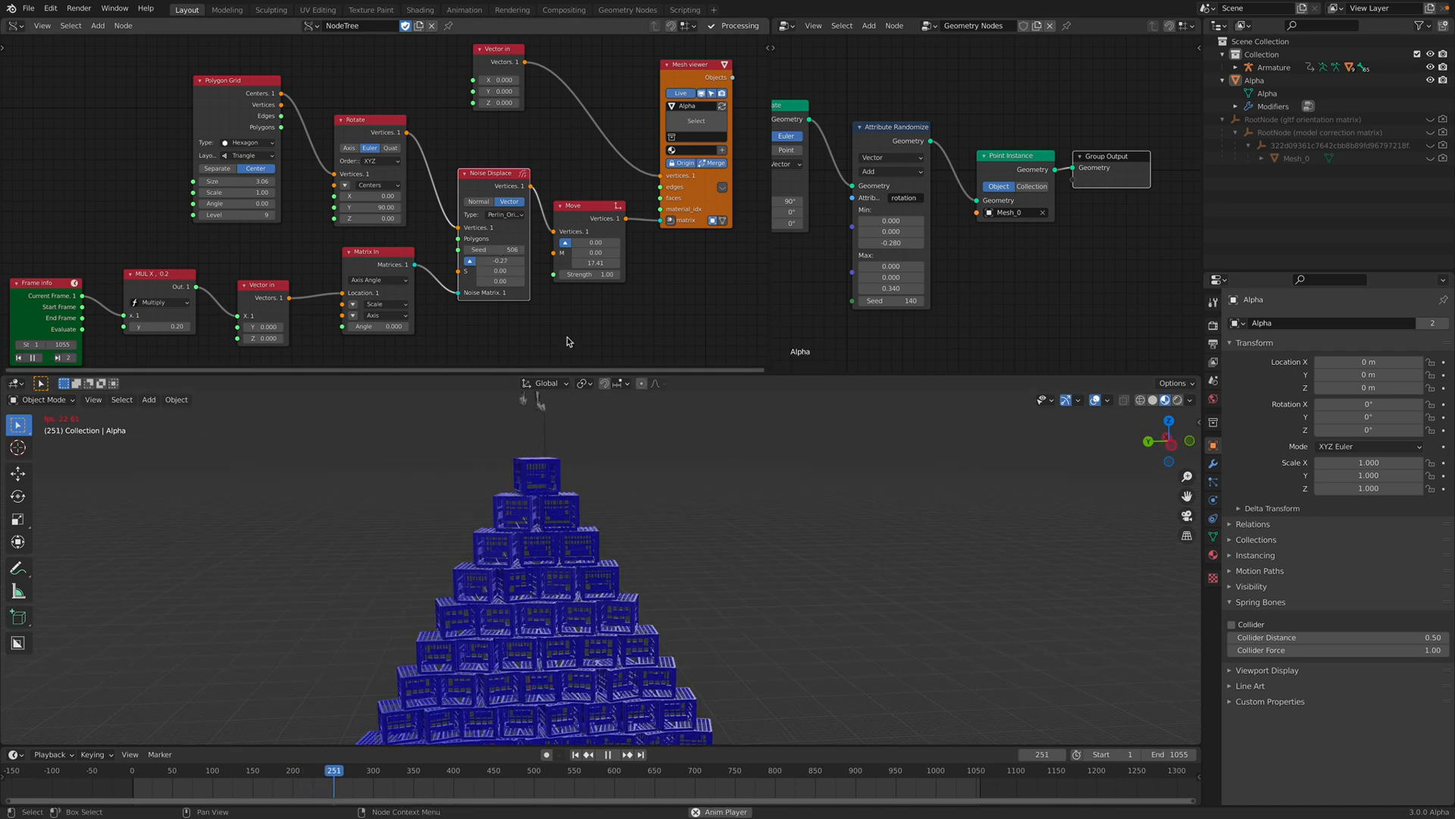
drag(500, 271, 515, 271)
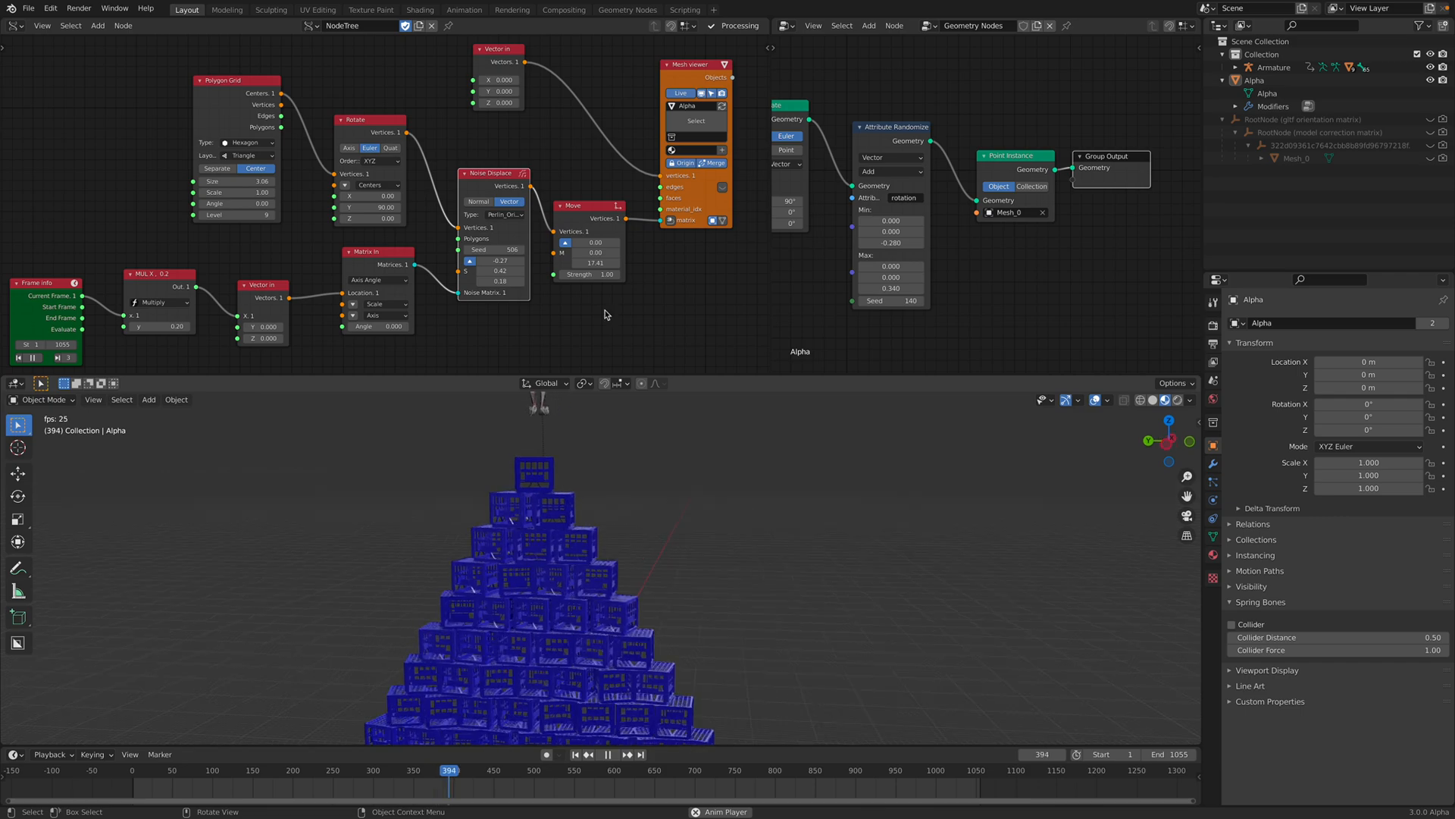
key(space)
Step: Look over the node chain around the Move node and save milkcrate_stack_004.blend
middle_drag(570, 273, 564, 277)
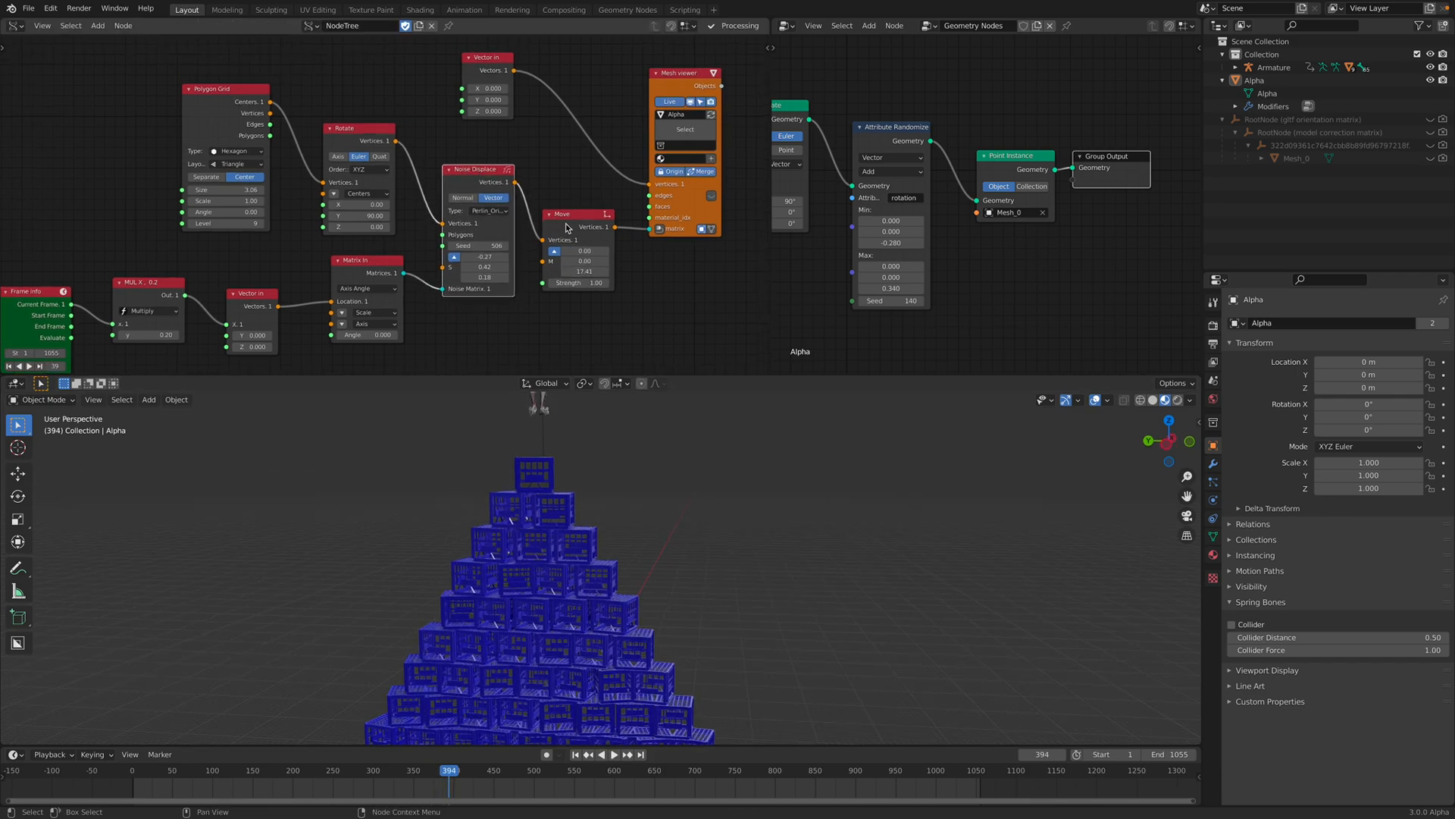
scroll(530, 254, down, 1)
middle_drag(526, 248, 526, 251)
key(ctrl+s)
middle_drag(678, 542, 498, 622)
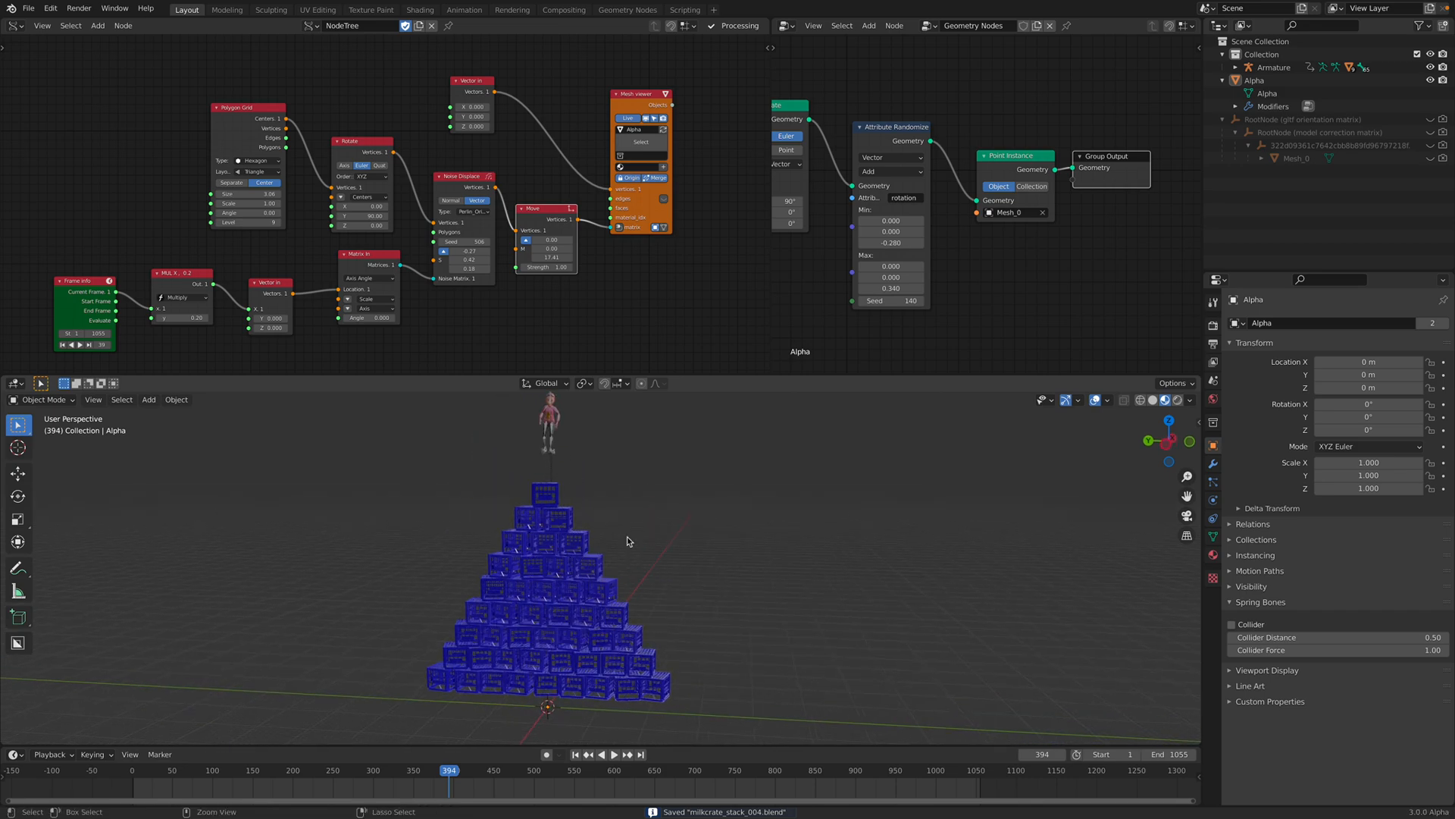
Step: Switch to Safari and view reference photos of crate pyramids in the milk crate challenge image results
key(ctrl+Right)
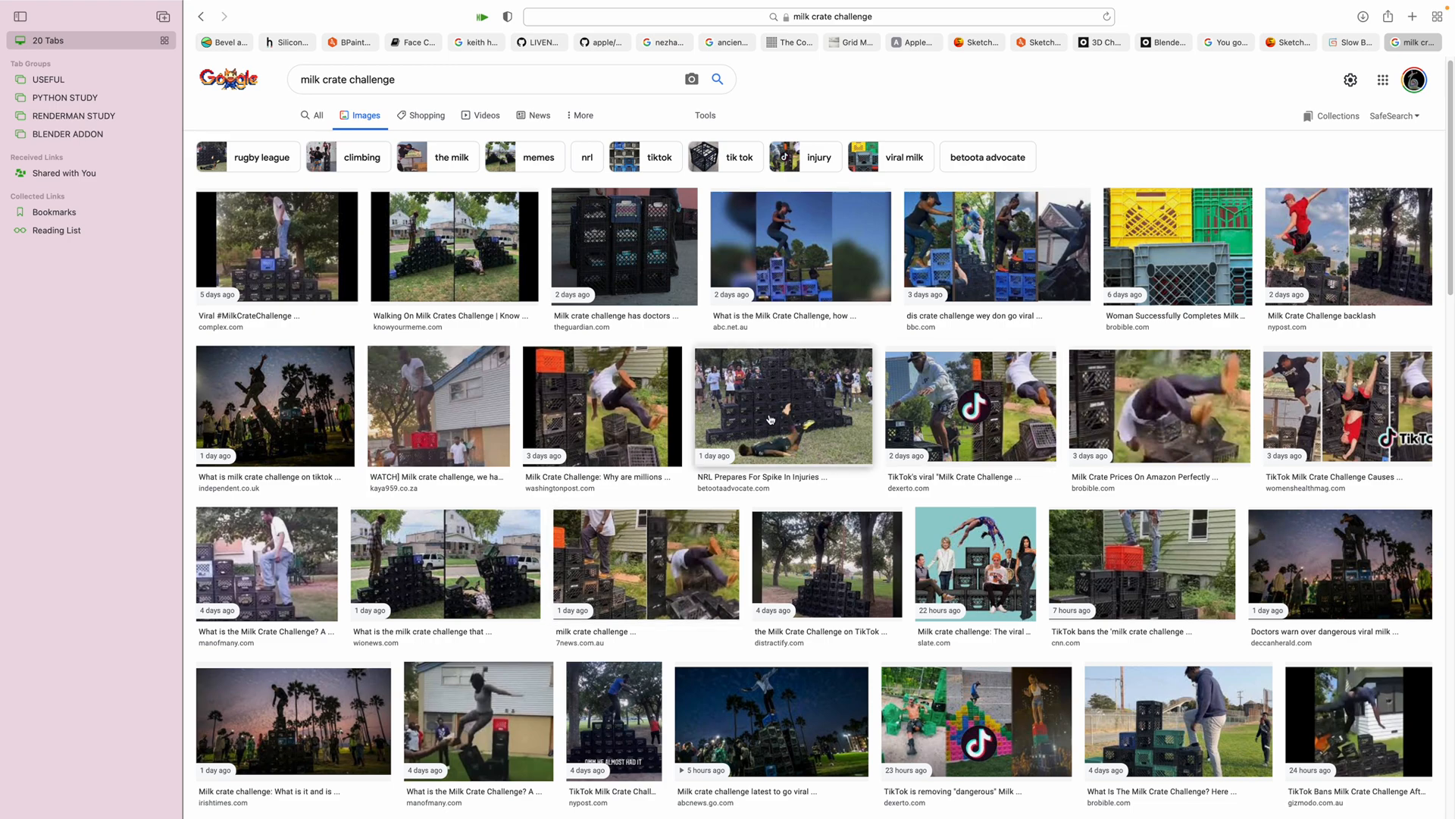
click(770, 419)
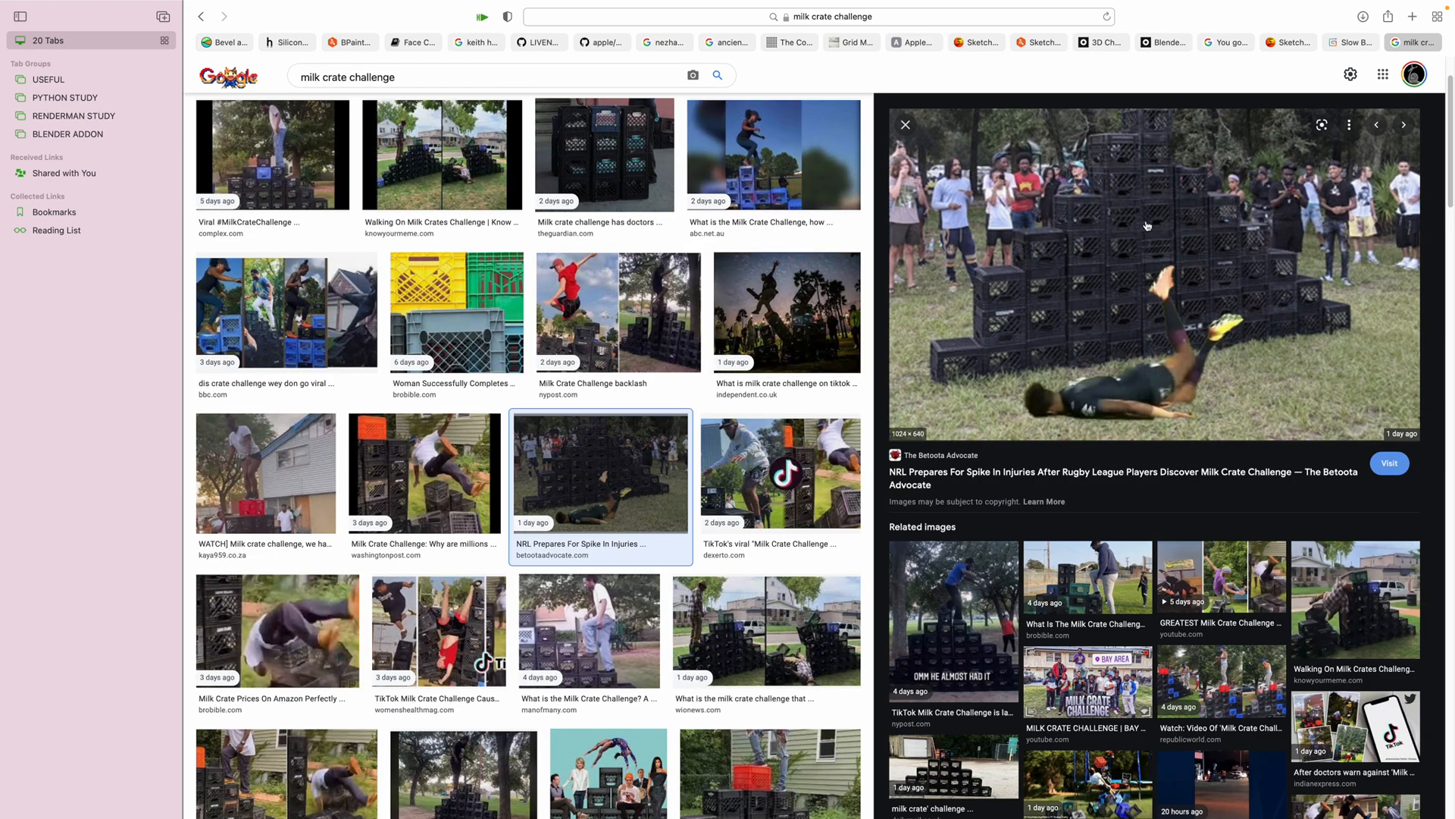
scroll(732, 607, down, 3)
click(732, 513)
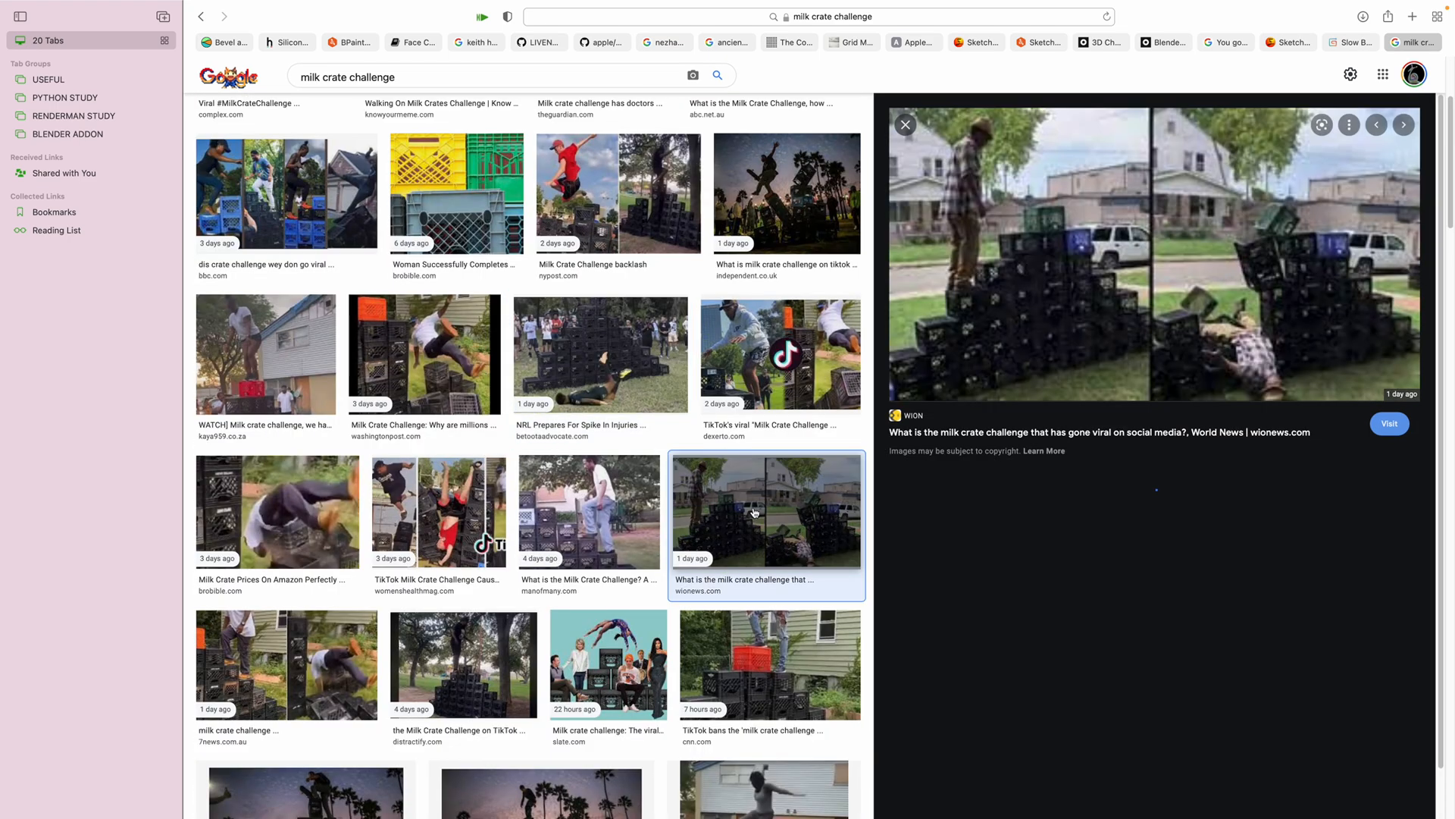
Step: View one more crate pyramid photo, return to Blender, save milkcrate_stack_004.blend and open the recent file line_ping_pong_003.blend
click(464, 659)
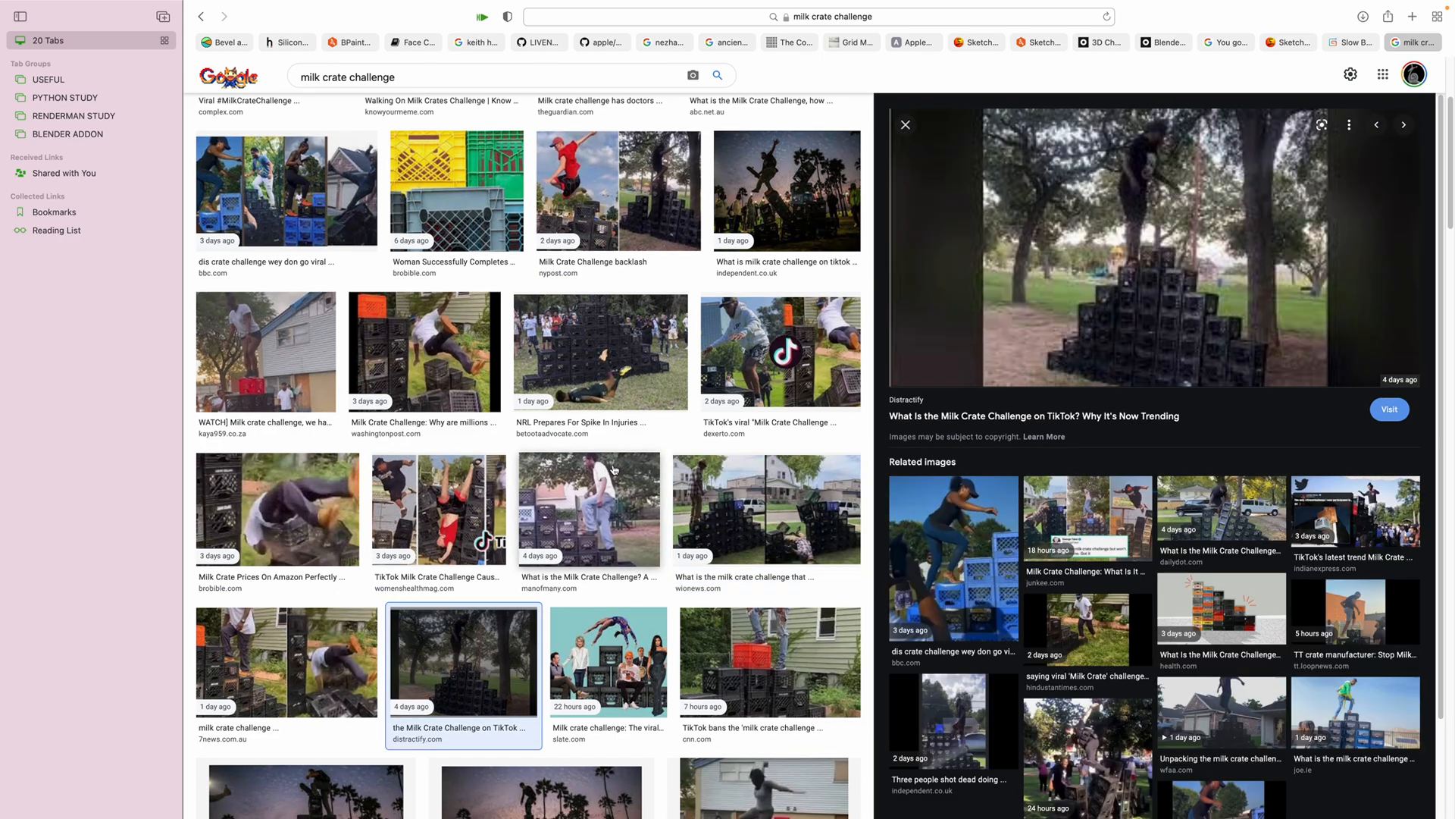
key(ctrl+Left)
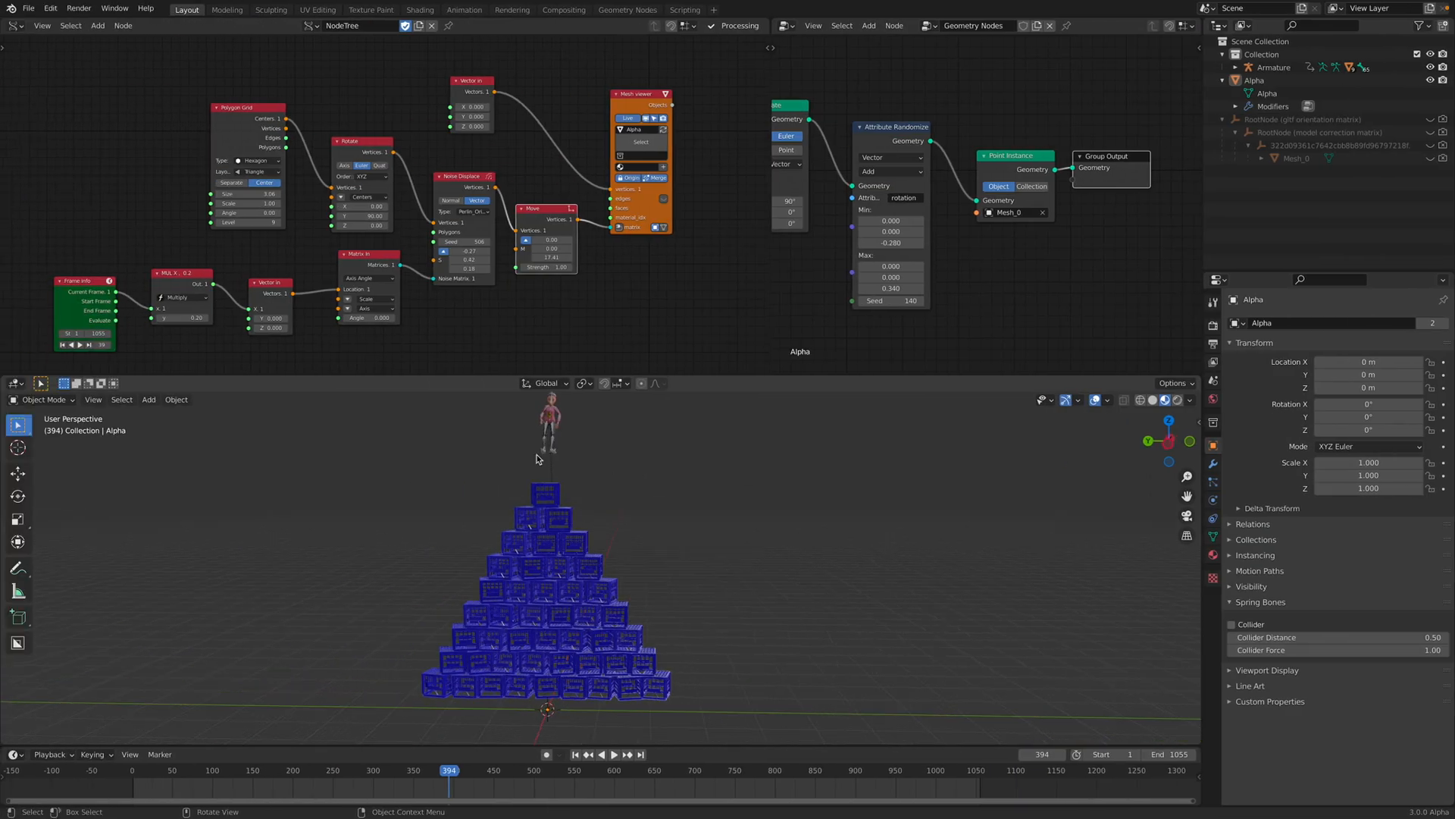
click(28, 7)
click(47, 93)
click(28, 8)
mouse_move(66, 51)
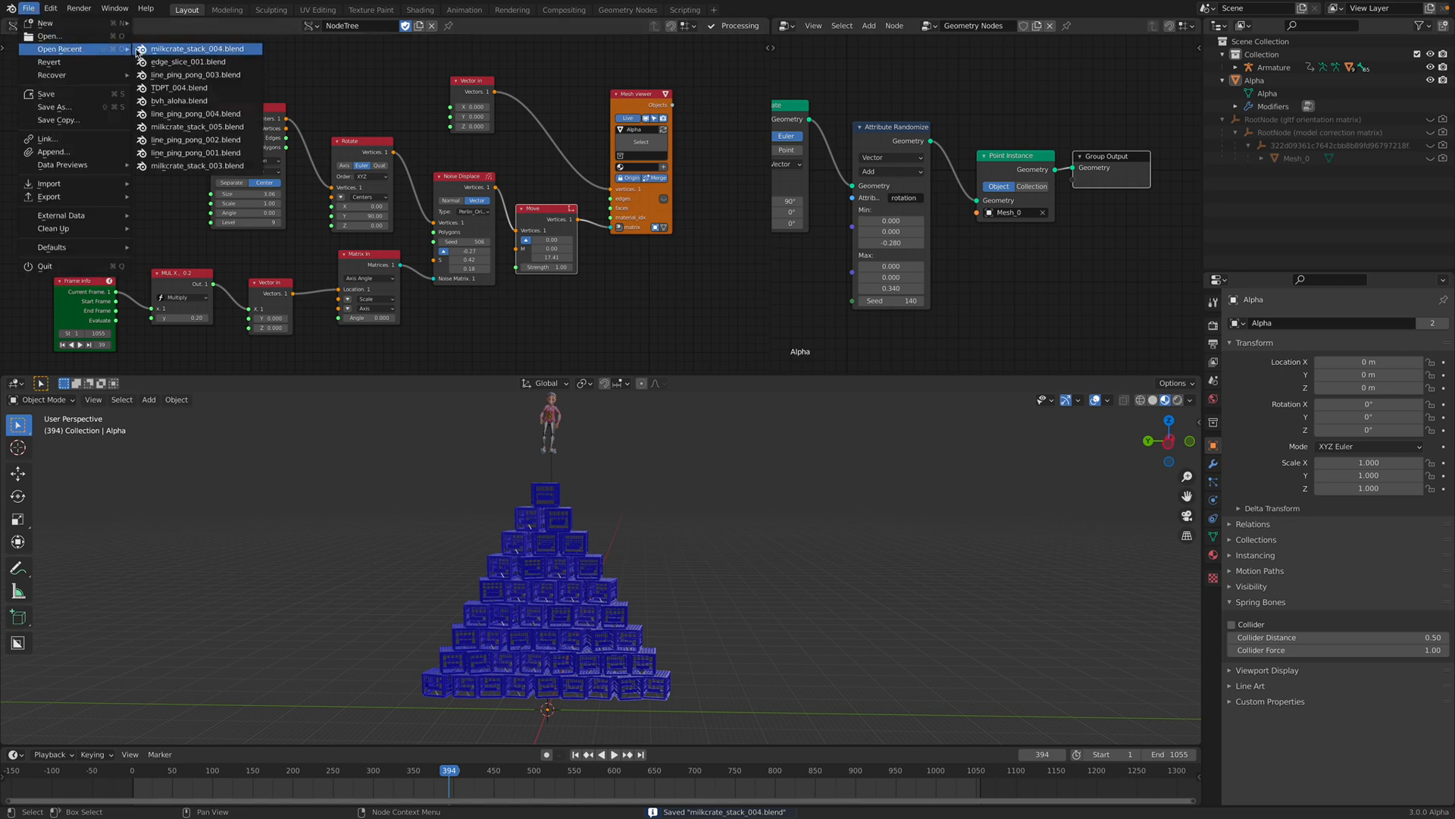
click(173, 74)
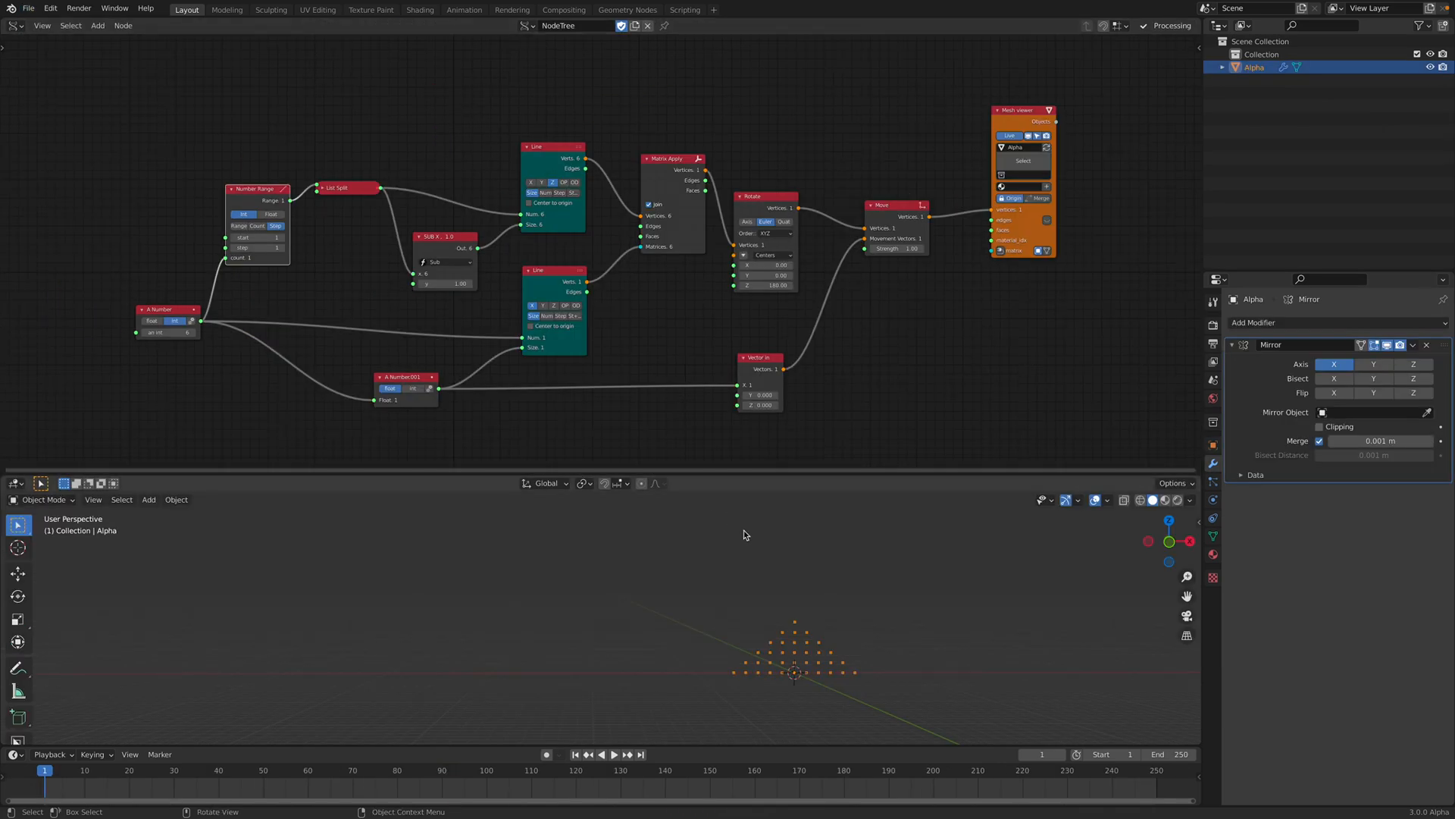
Step: Examine the mirrored point pyramid in front orthographic view, and reopen the recent file milkcrate_stack_004.blend
shift+middle_drag(911, 611, 742, 611)
click(1169, 541)
drag(993, 477, 993, 338)
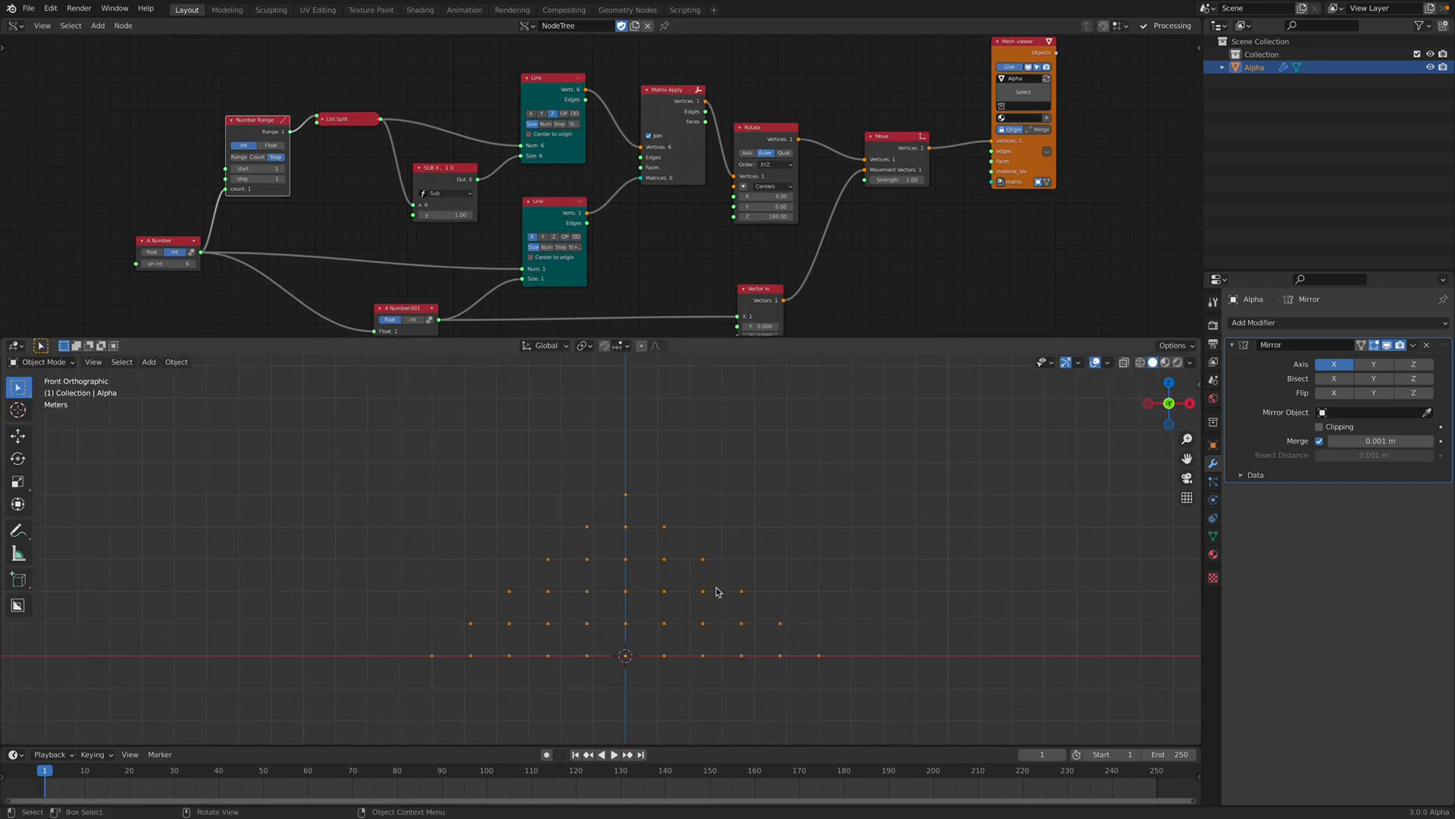
shift+middle_drag(696, 564, 690, 563)
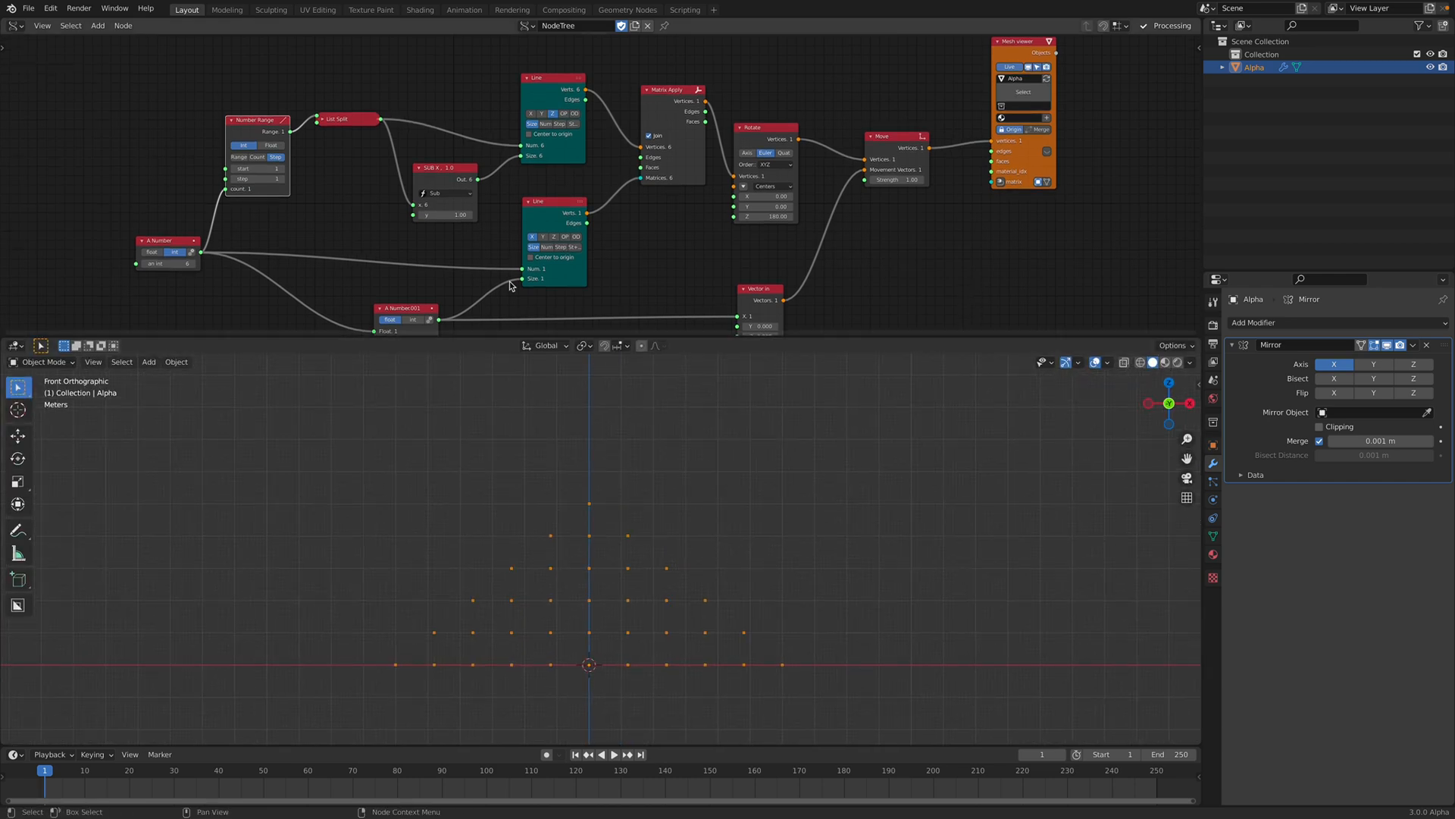
scroll(394, 288, down, 1)
click(28, 7)
mouse_move(54, 50)
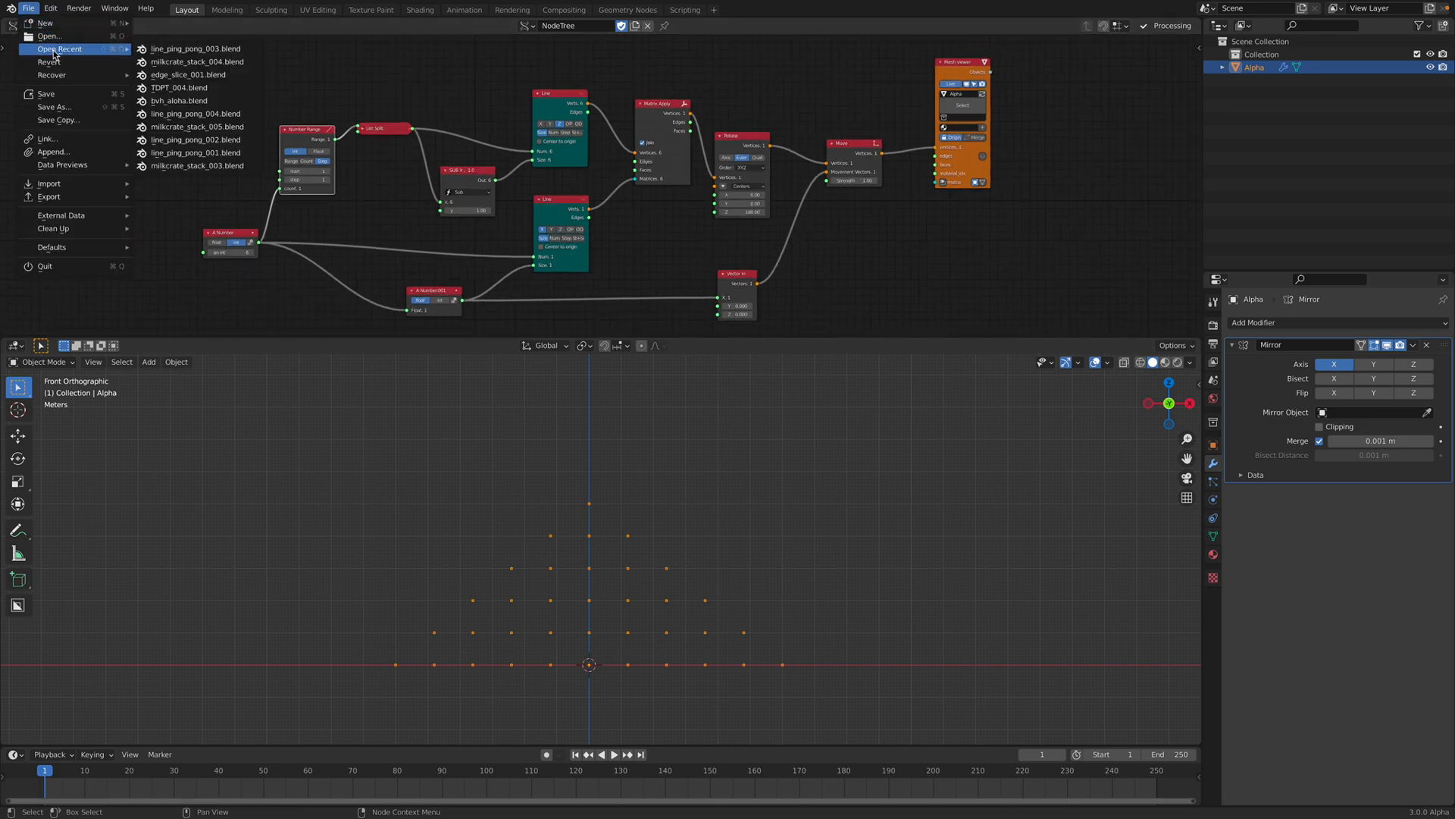
click(194, 62)
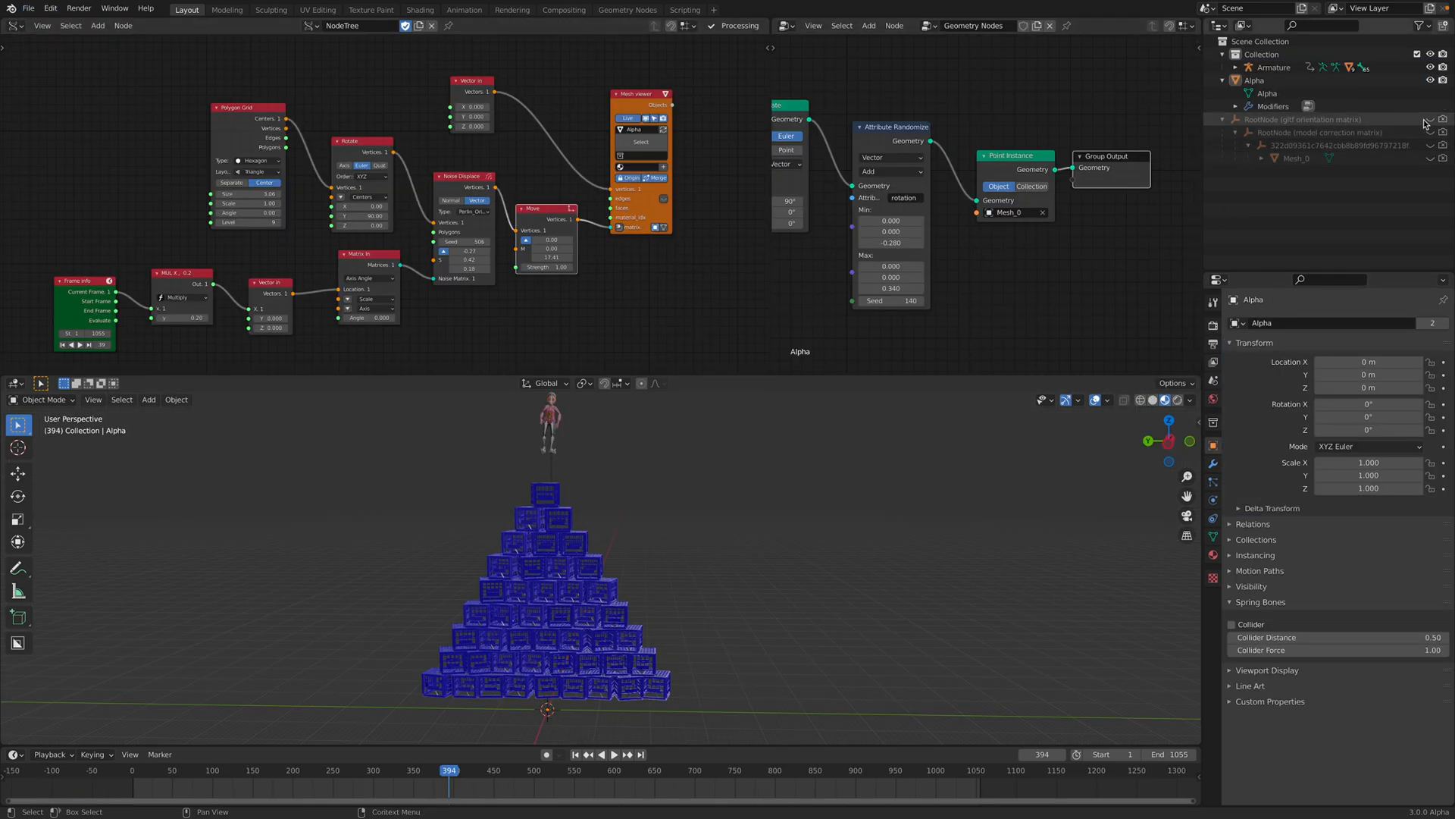
Step: Unhide the source crate's RootNode hierarchy in the viewport and move it beside the pyramid
click(1430, 146)
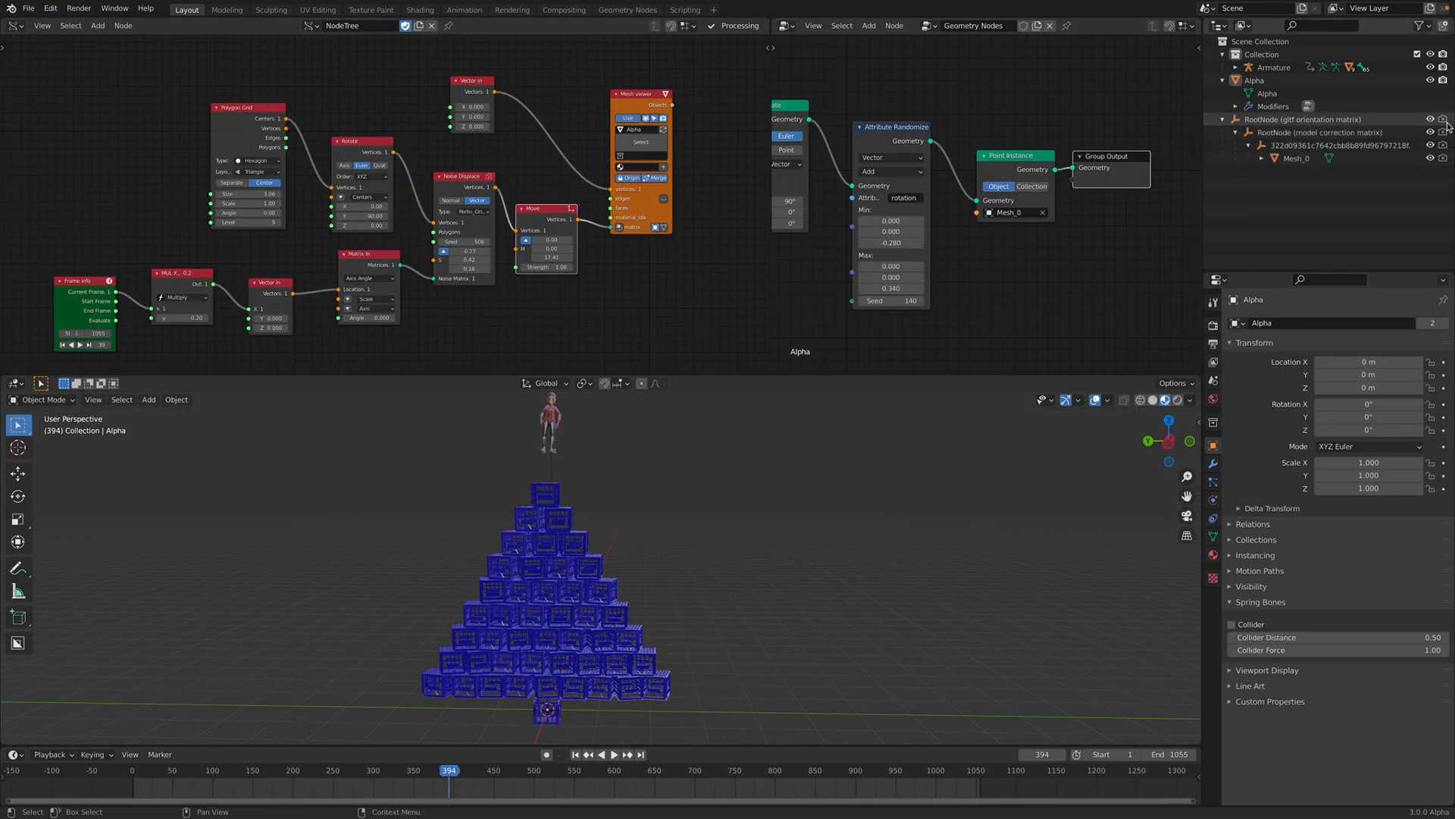
click(1308, 119)
key(g)
click(814, 567)
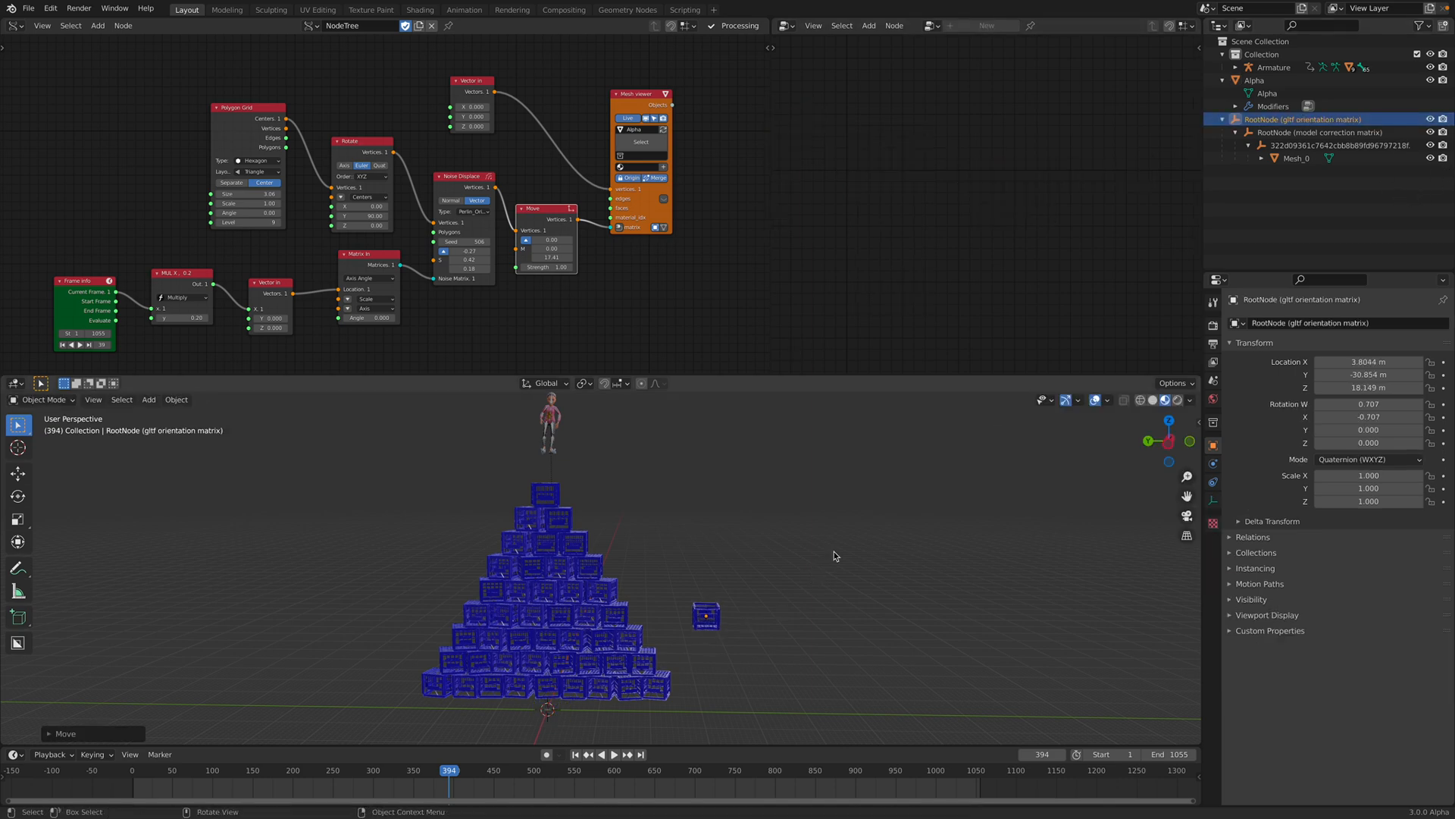
Step: Copy the crate's whole RootNode hierarchy, and reopen line_ping_pong_003.blend without saving the current file
right_click(1287, 121)
click(1251, 195)
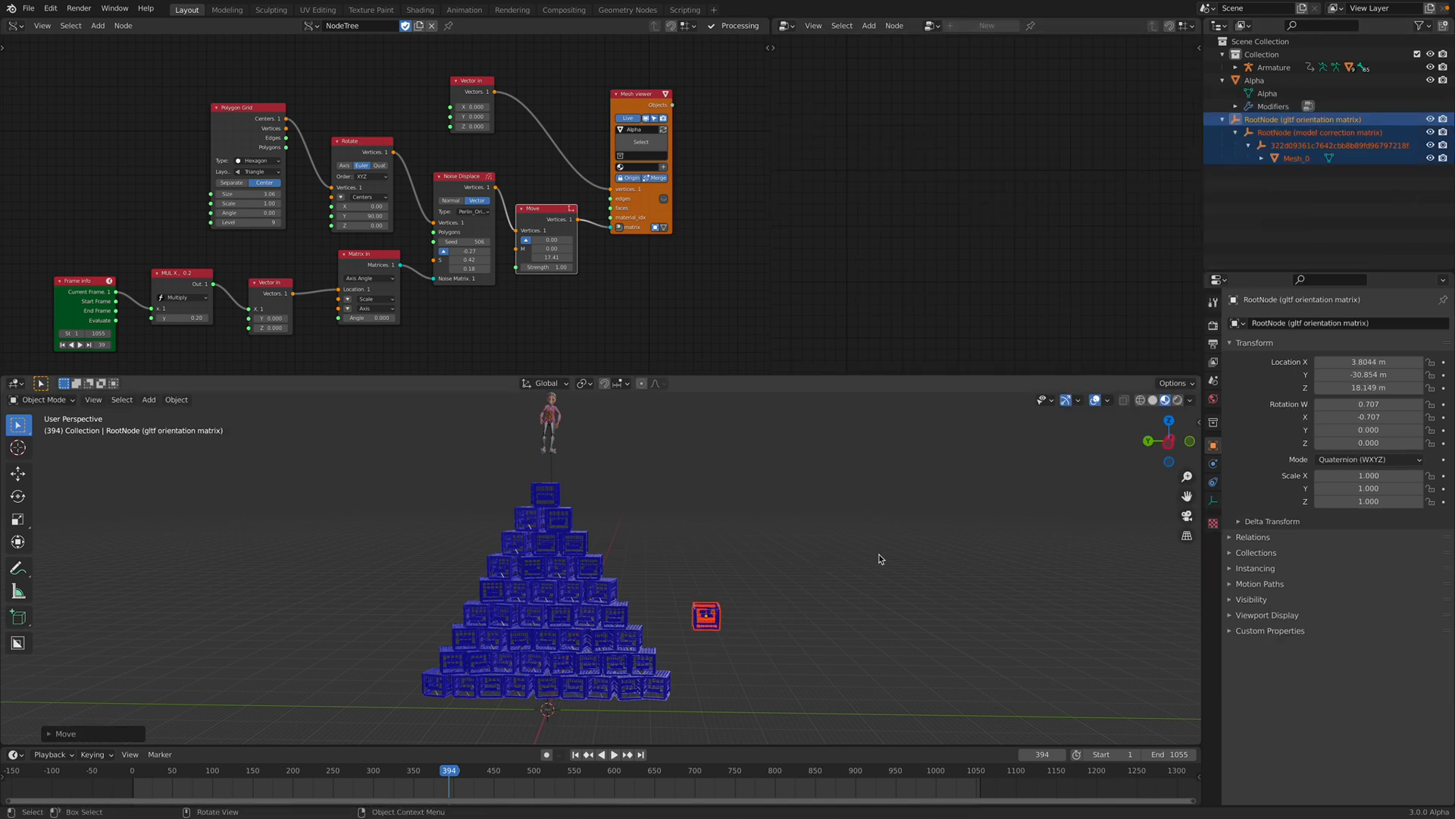
click(28, 7)
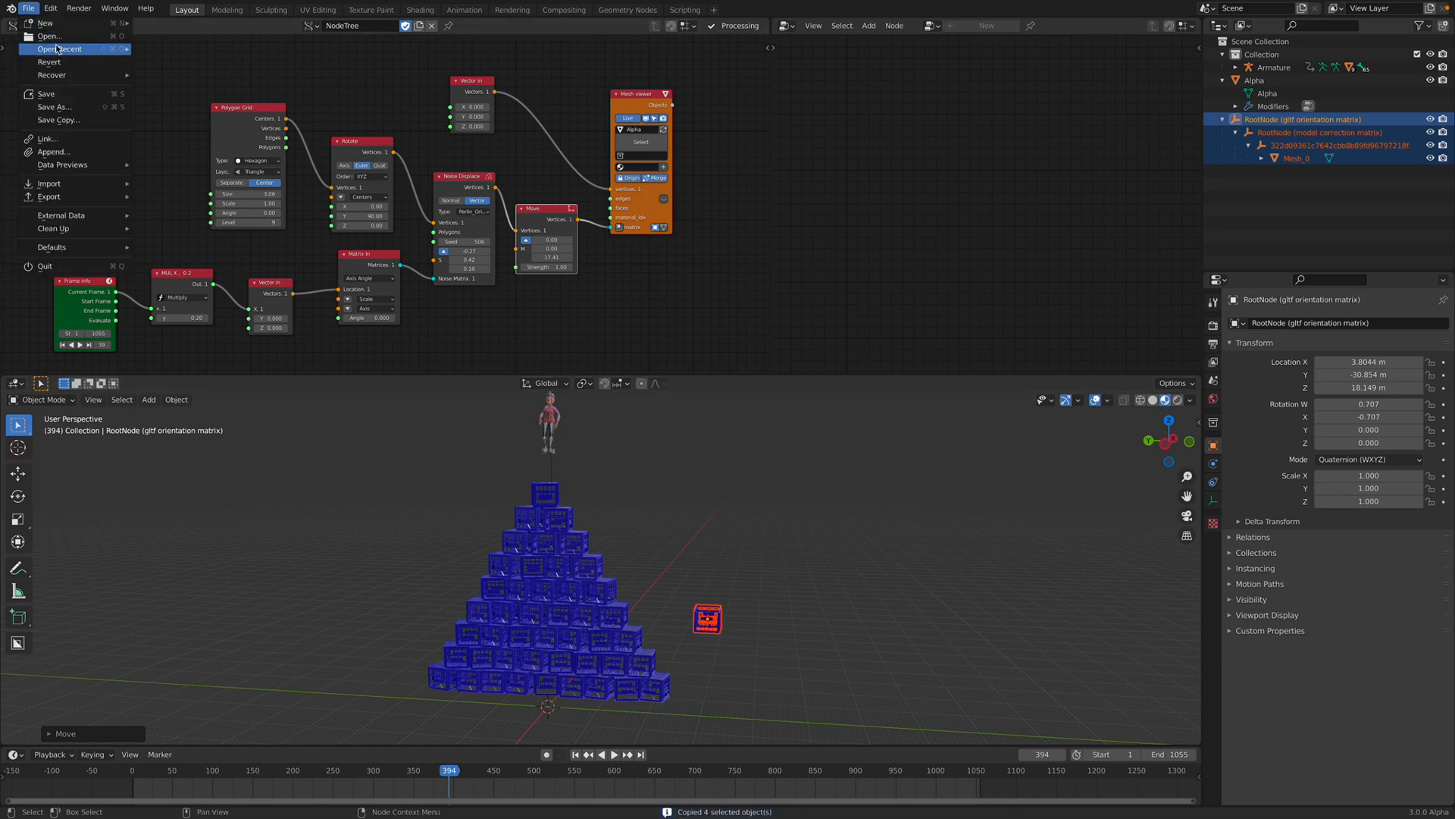
mouse_move(76, 48)
click(167, 63)
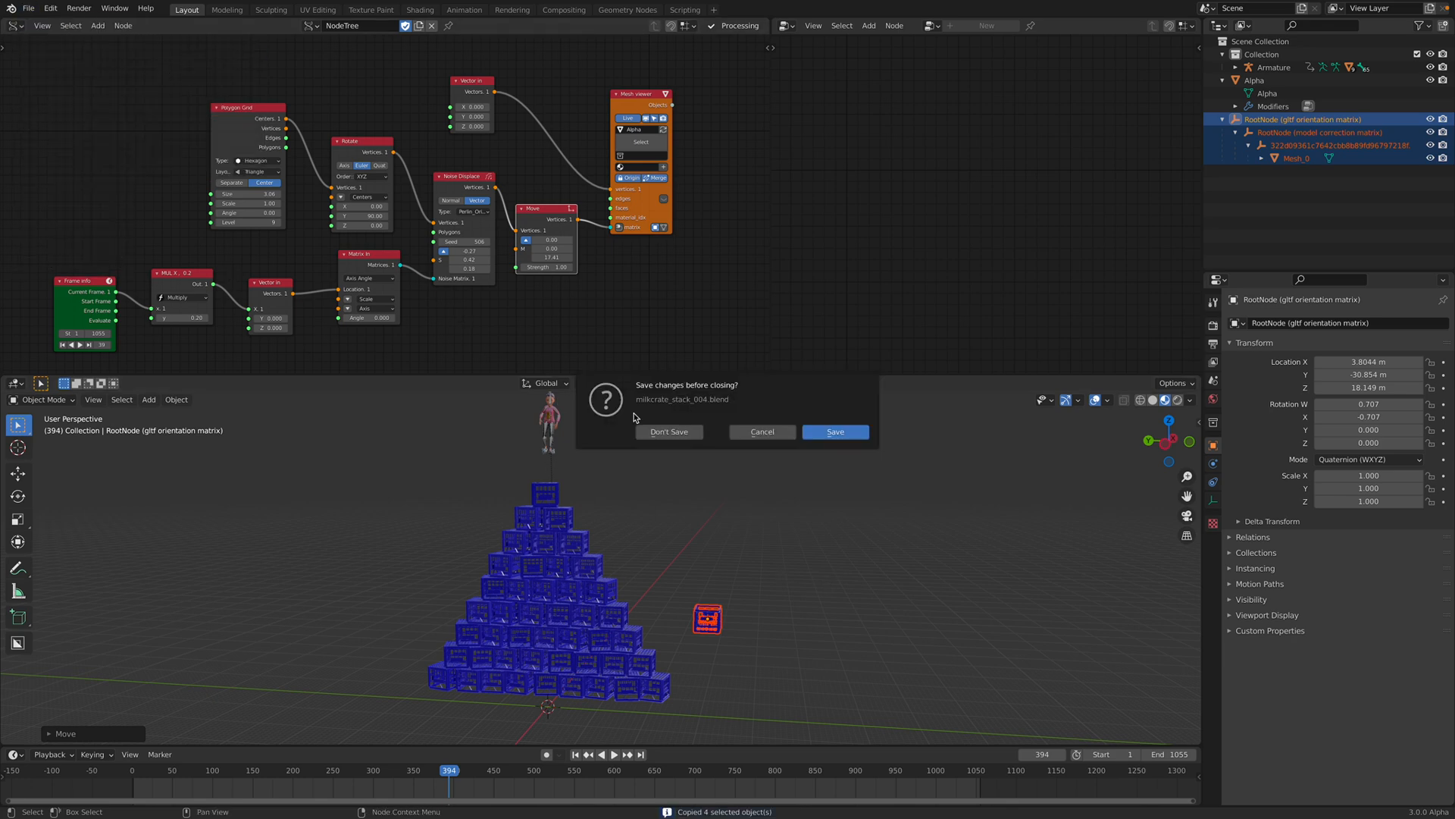
click(670, 430)
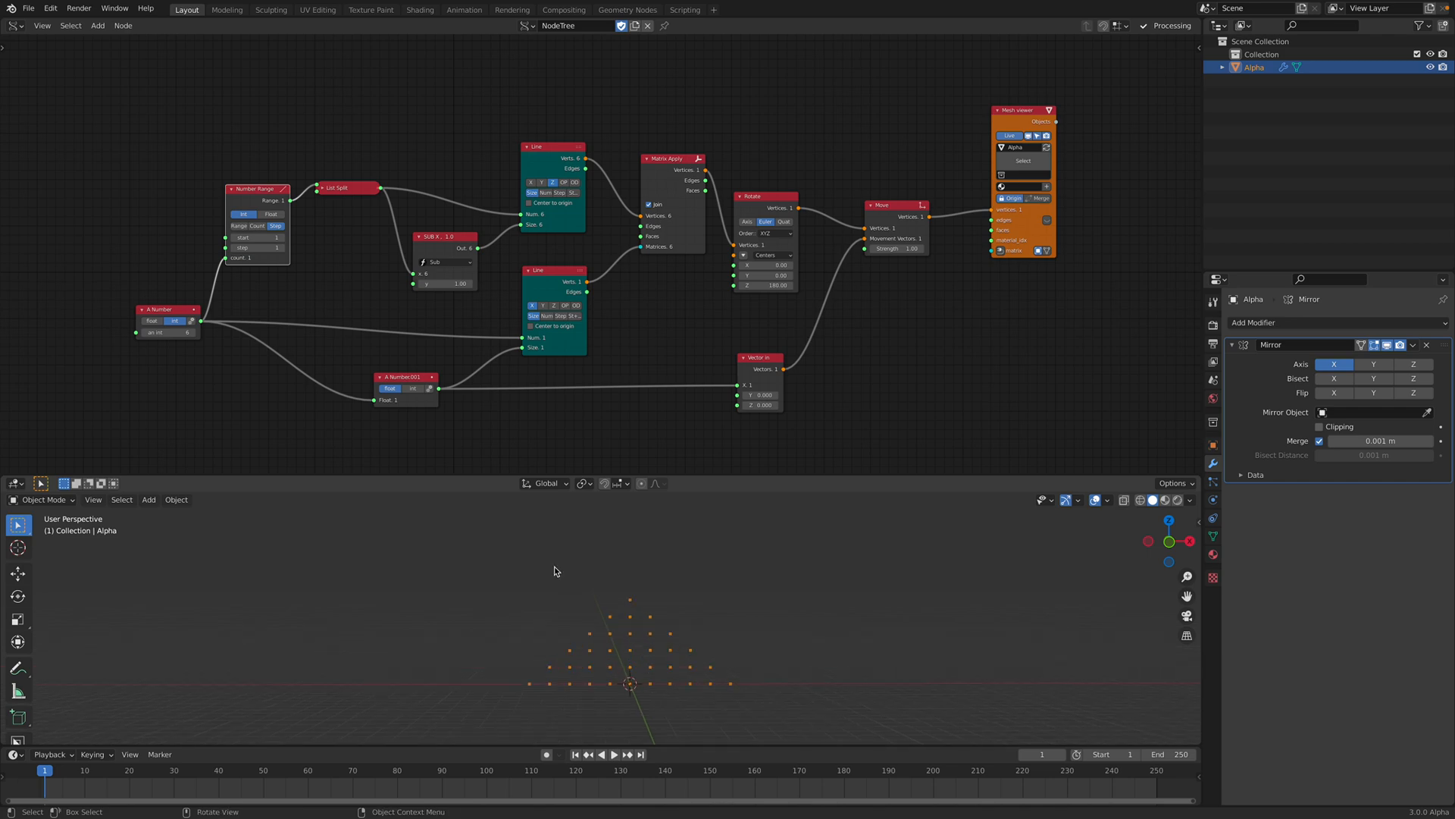
Step: Save the point pyramid file as line_ping_pong_005.blend and paste the copied crate objects into it
click(28, 9)
click(64, 110)
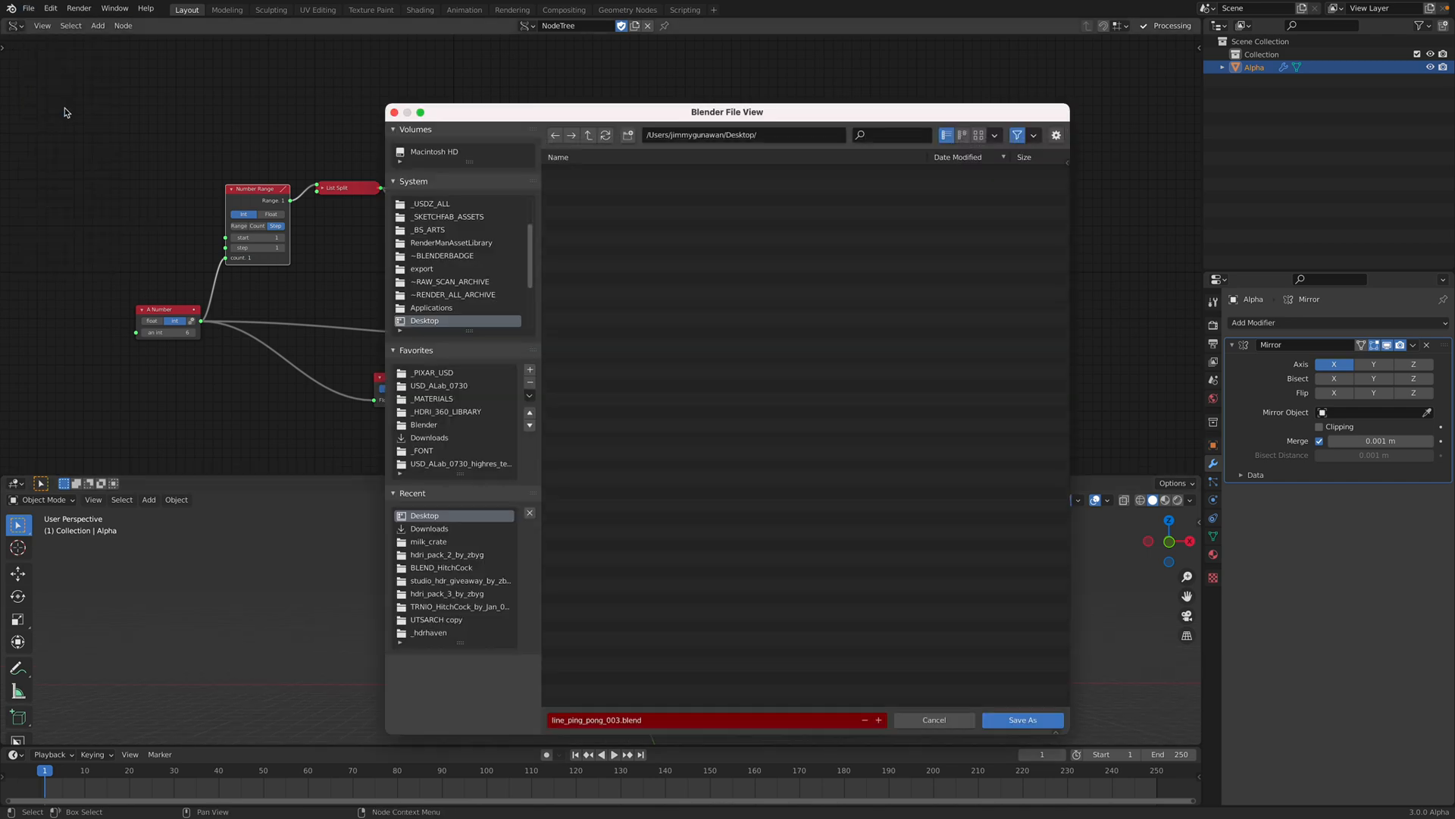
click(1022, 720)
key(ctrl+v)
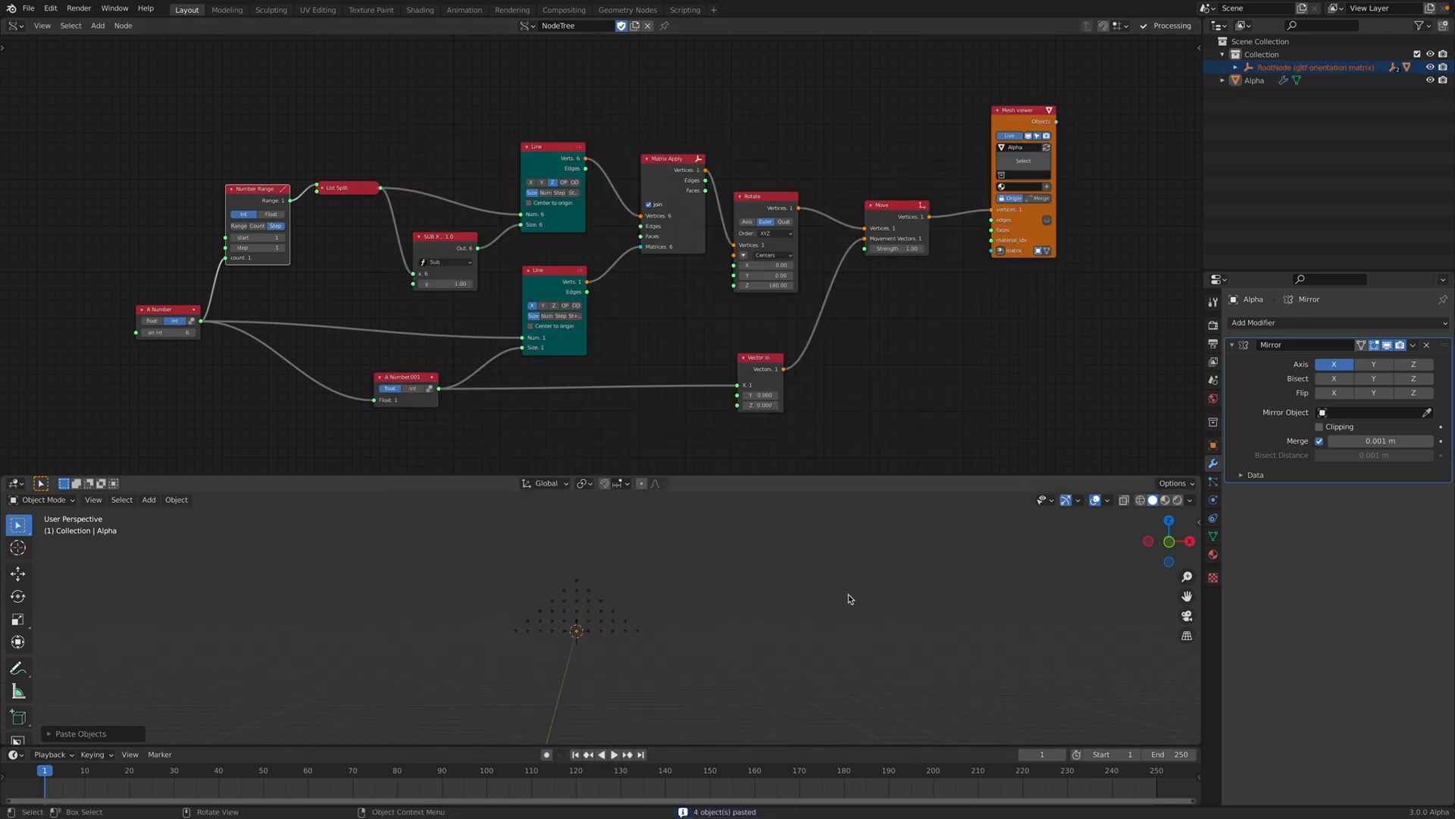
Step: Move the pasted RootNode to about X 5.39 m, Y -30.80 m and Z 20.05 m
click(1276, 68)
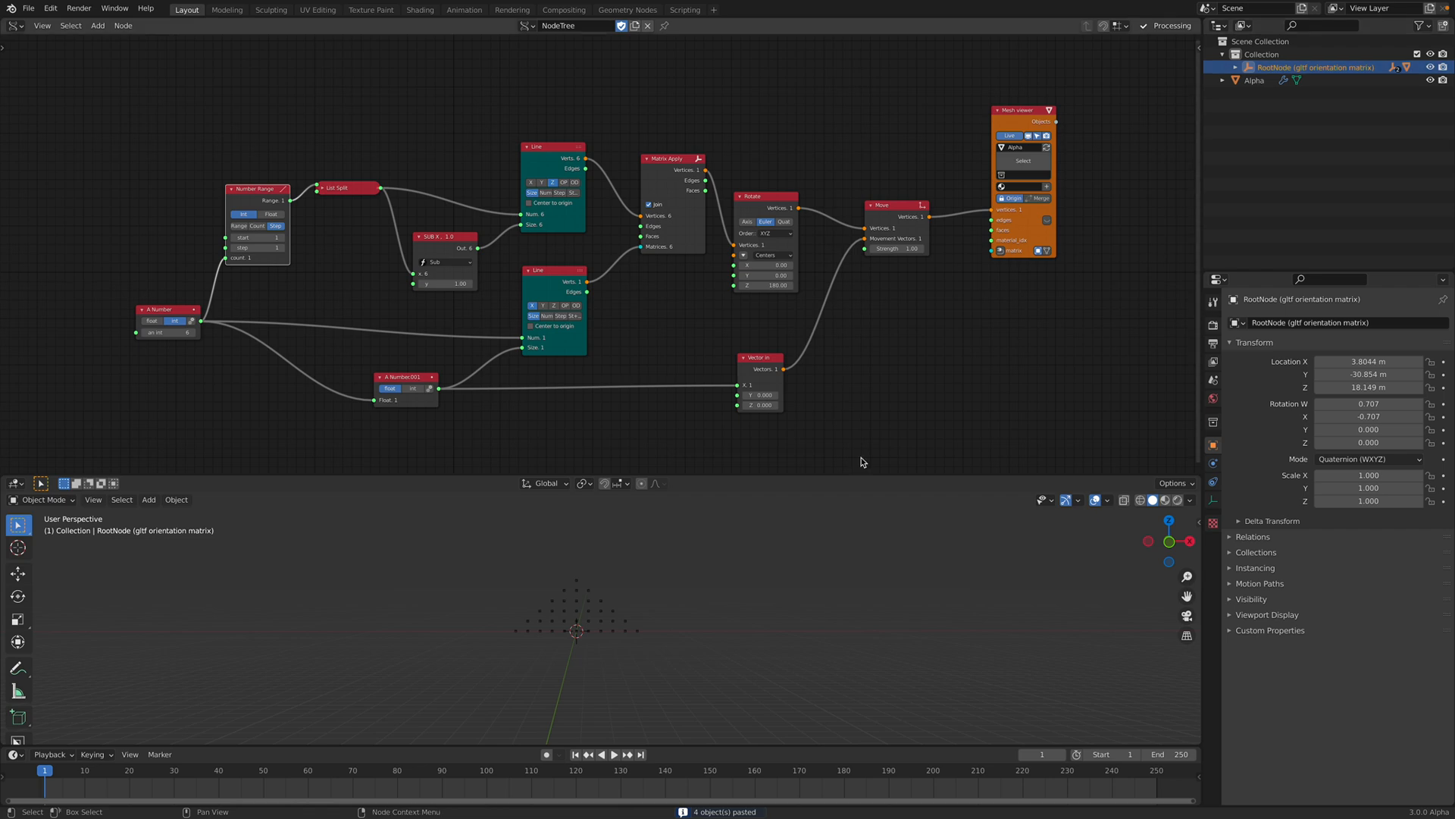
key(g)
click(643, 618)
scroll(652, 605, up, 3)
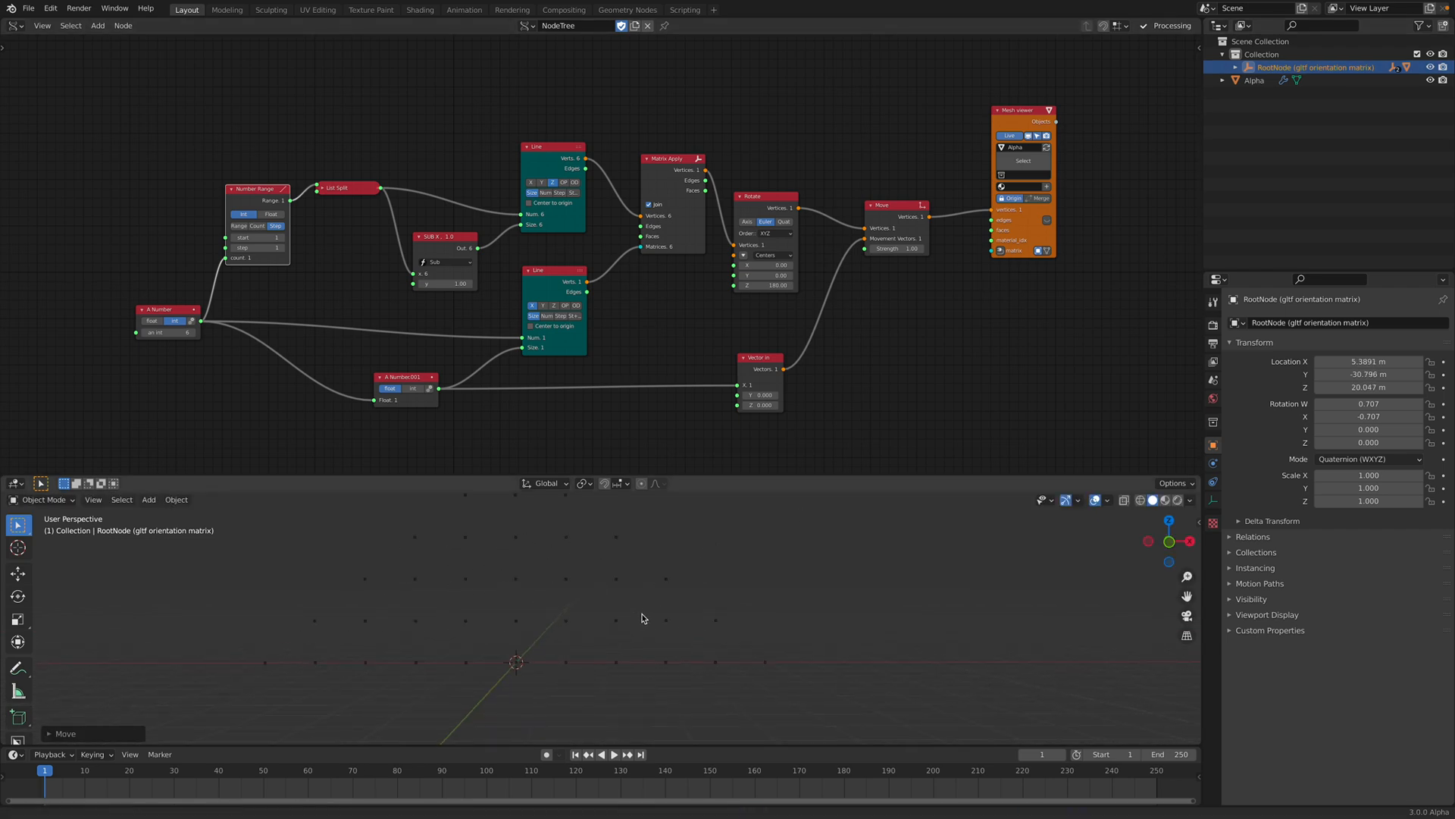
Step: Select Mesh_0 inside the pasted RootNode hierarchy and clear its parent while keeping its transformation
click(1235, 67)
click(1249, 81)
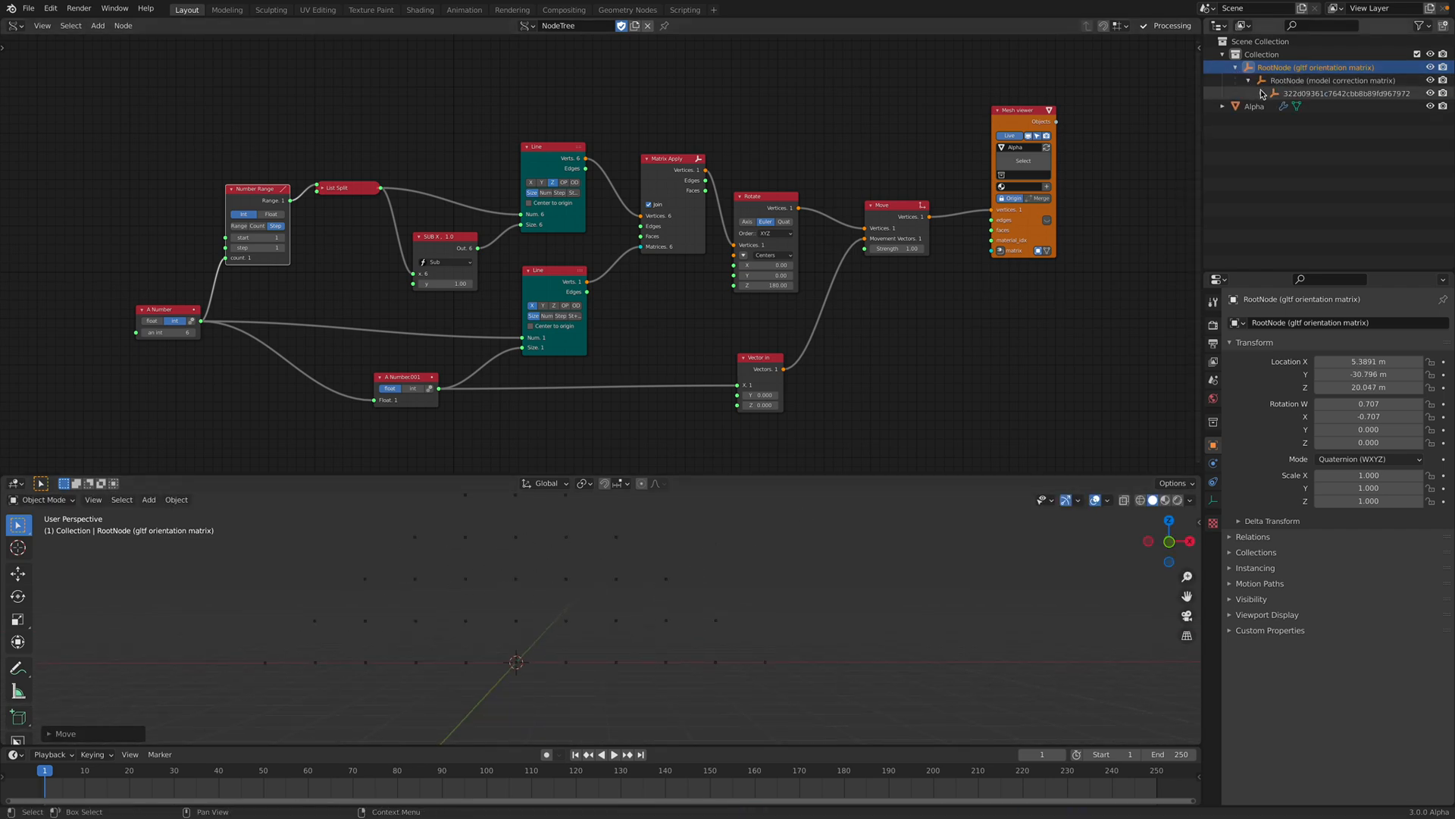
click(1261, 94)
click(1309, 106)
click(95, 499)
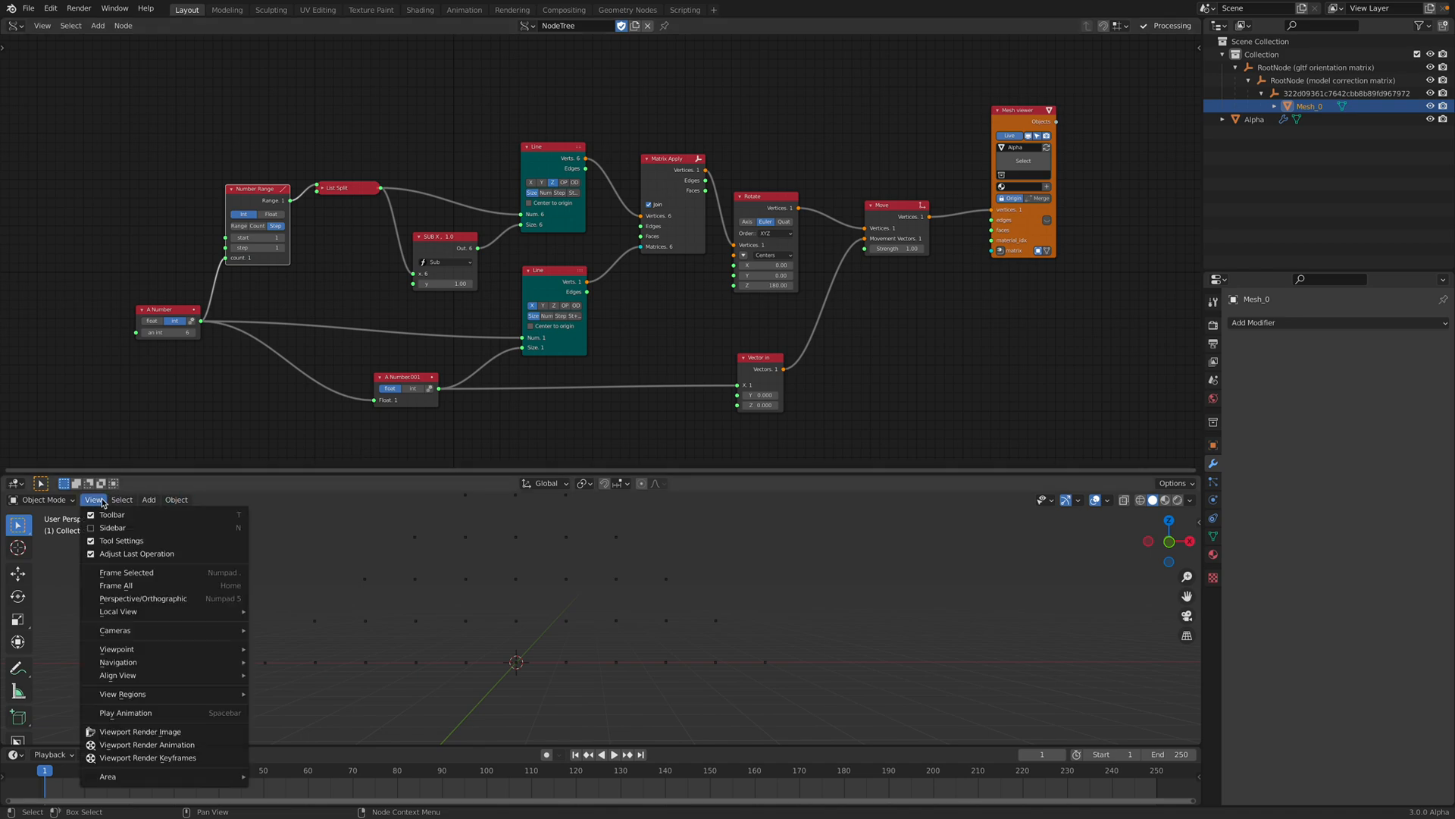
click(149, 580)
scroll(563, 664, down, 4)
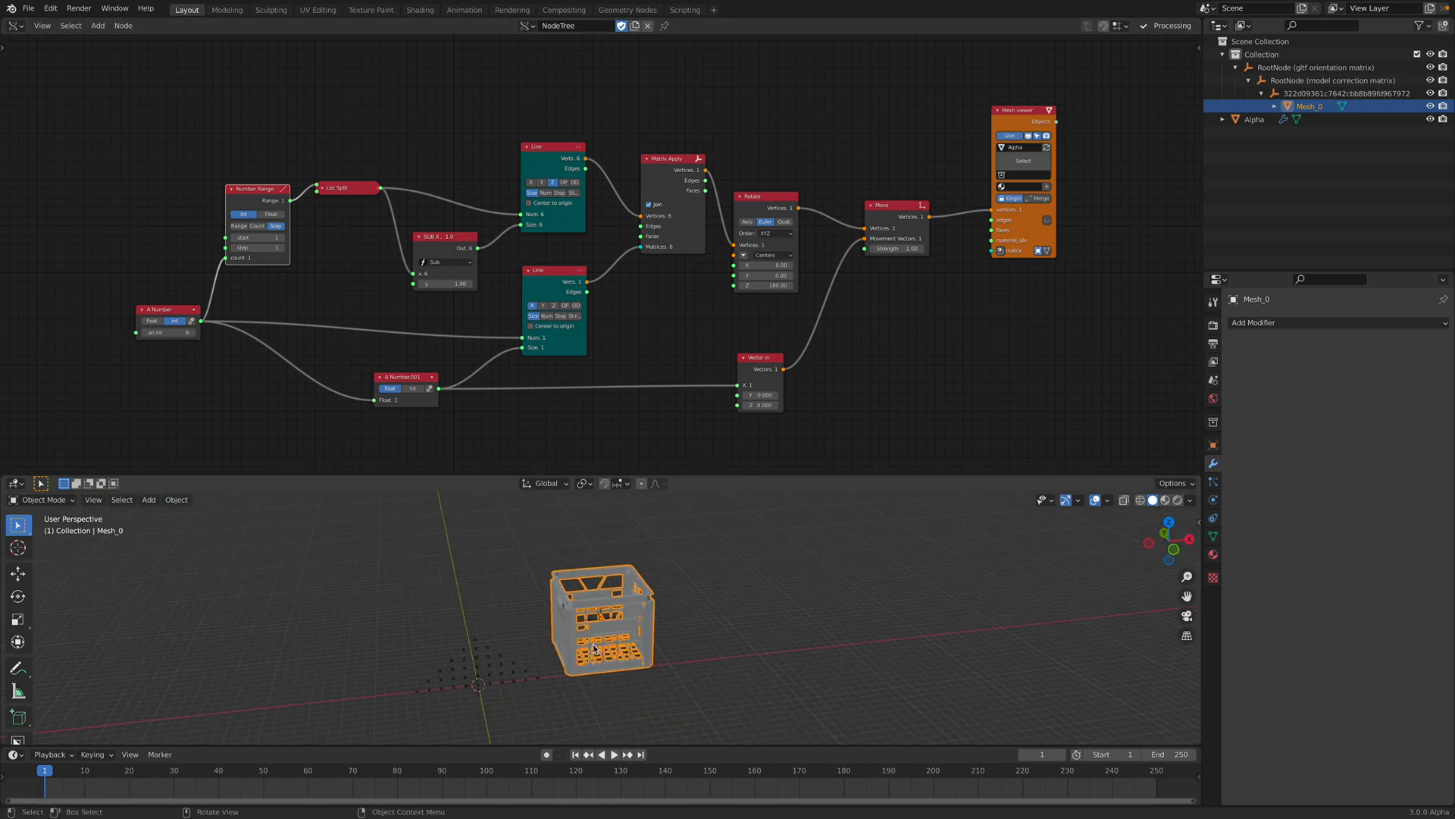
right_click(635, 596)
mouse_move(626, 747)
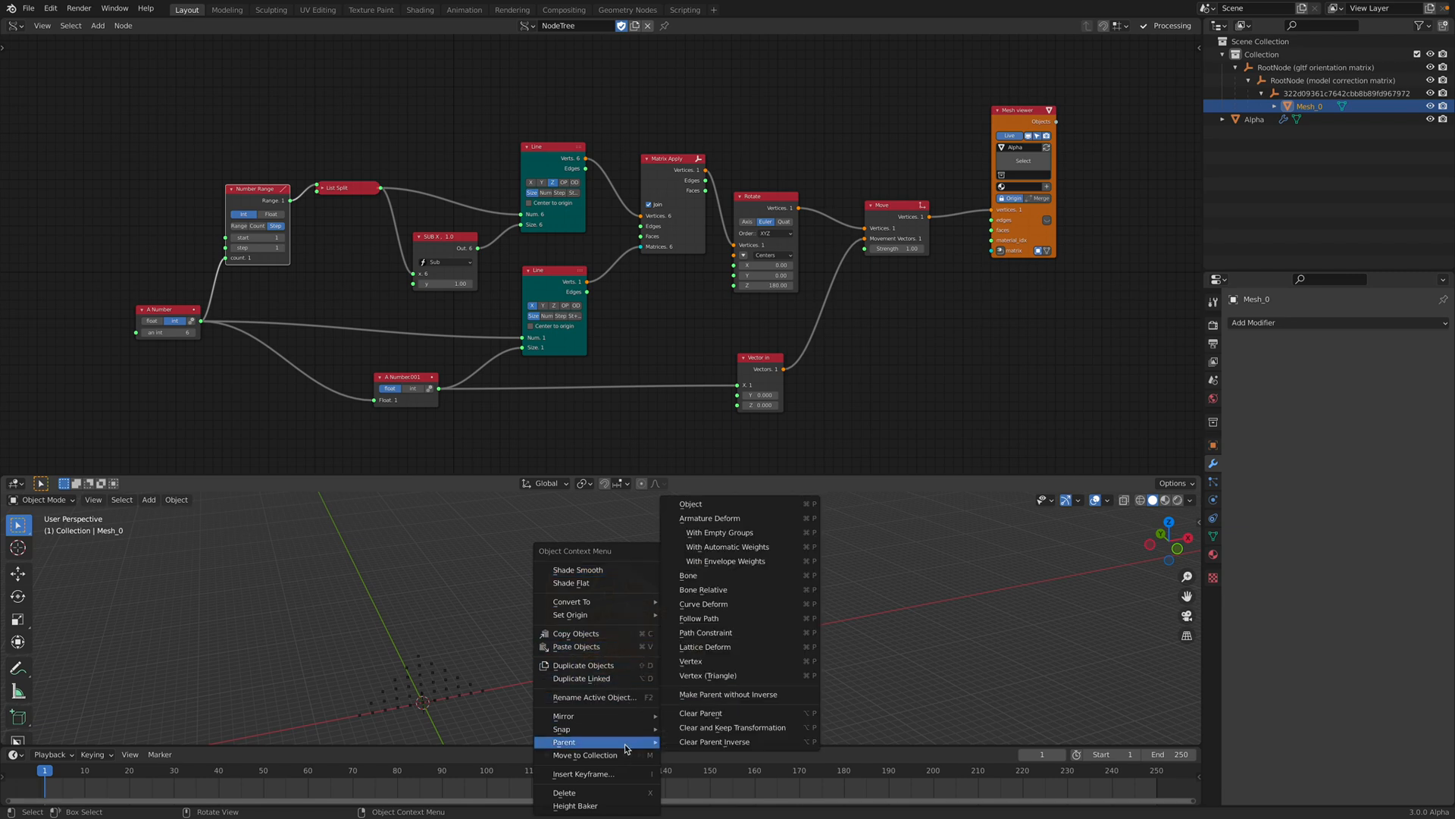
click(714, 729)
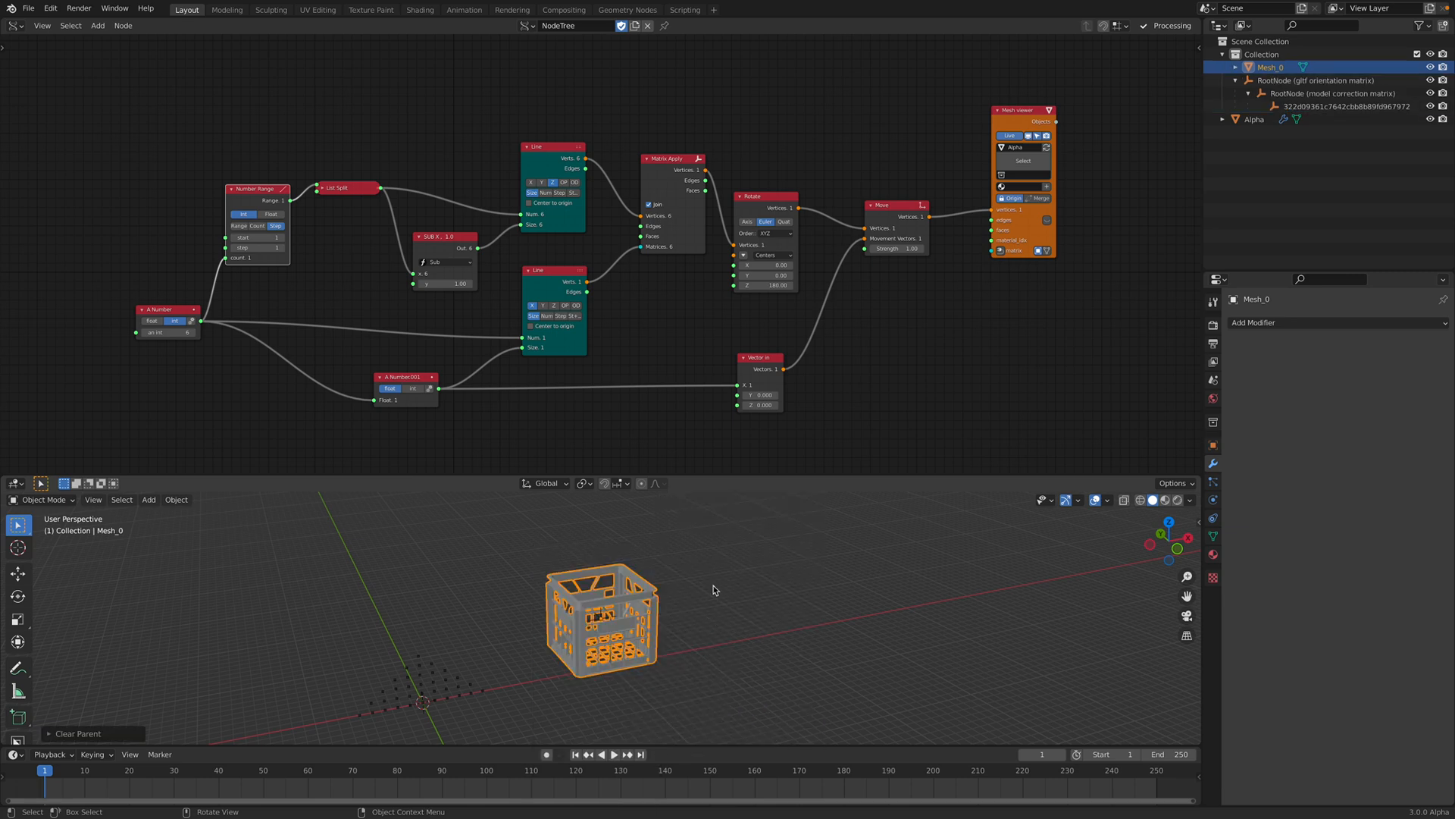
Step: Clear the location of Mesh_0 to put it at the world origin, and delete the leftover RootNode hierarchy
key(alt+g)
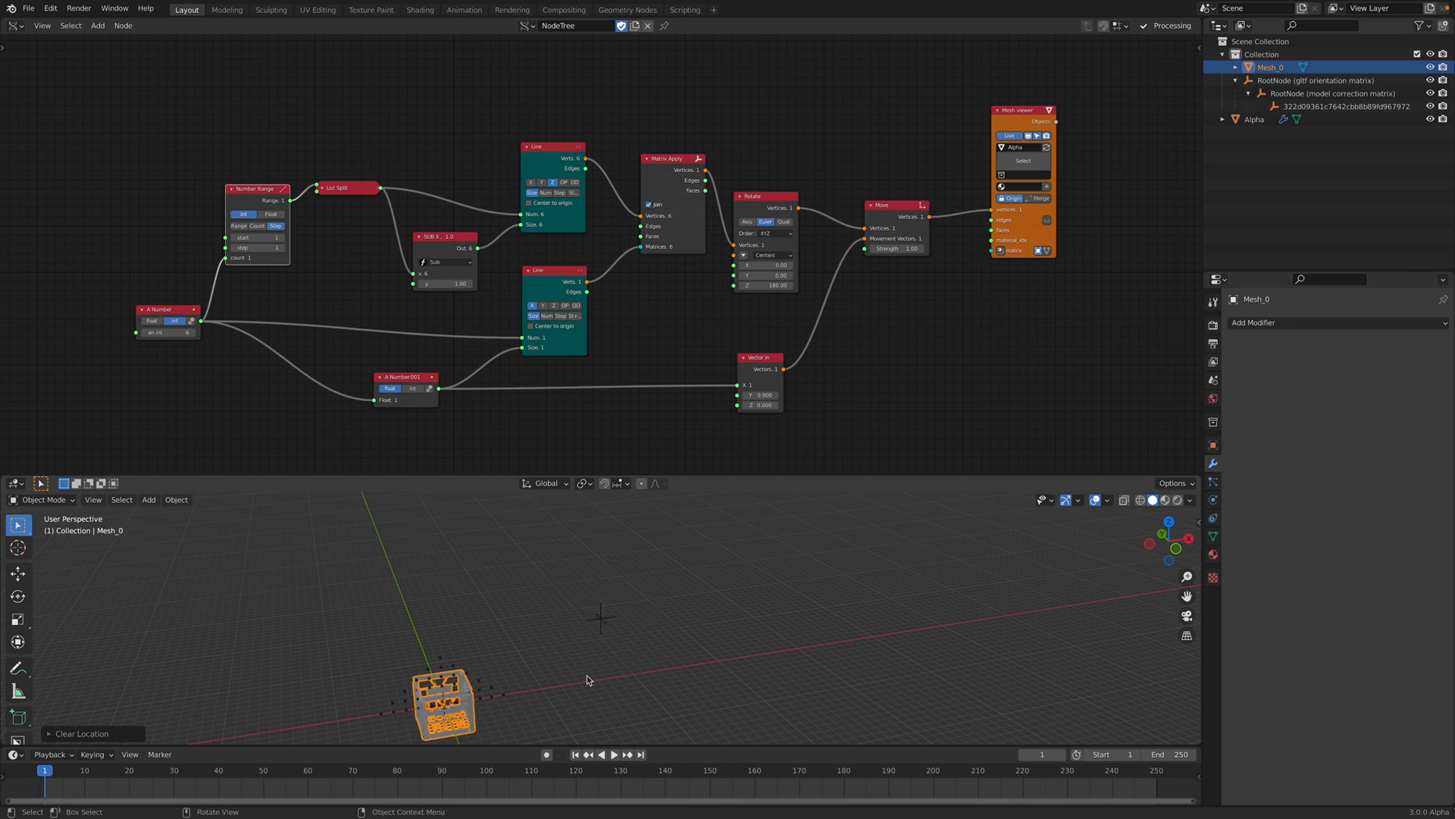
alt+middle_click(586, 674)
right_click(1267, 83)
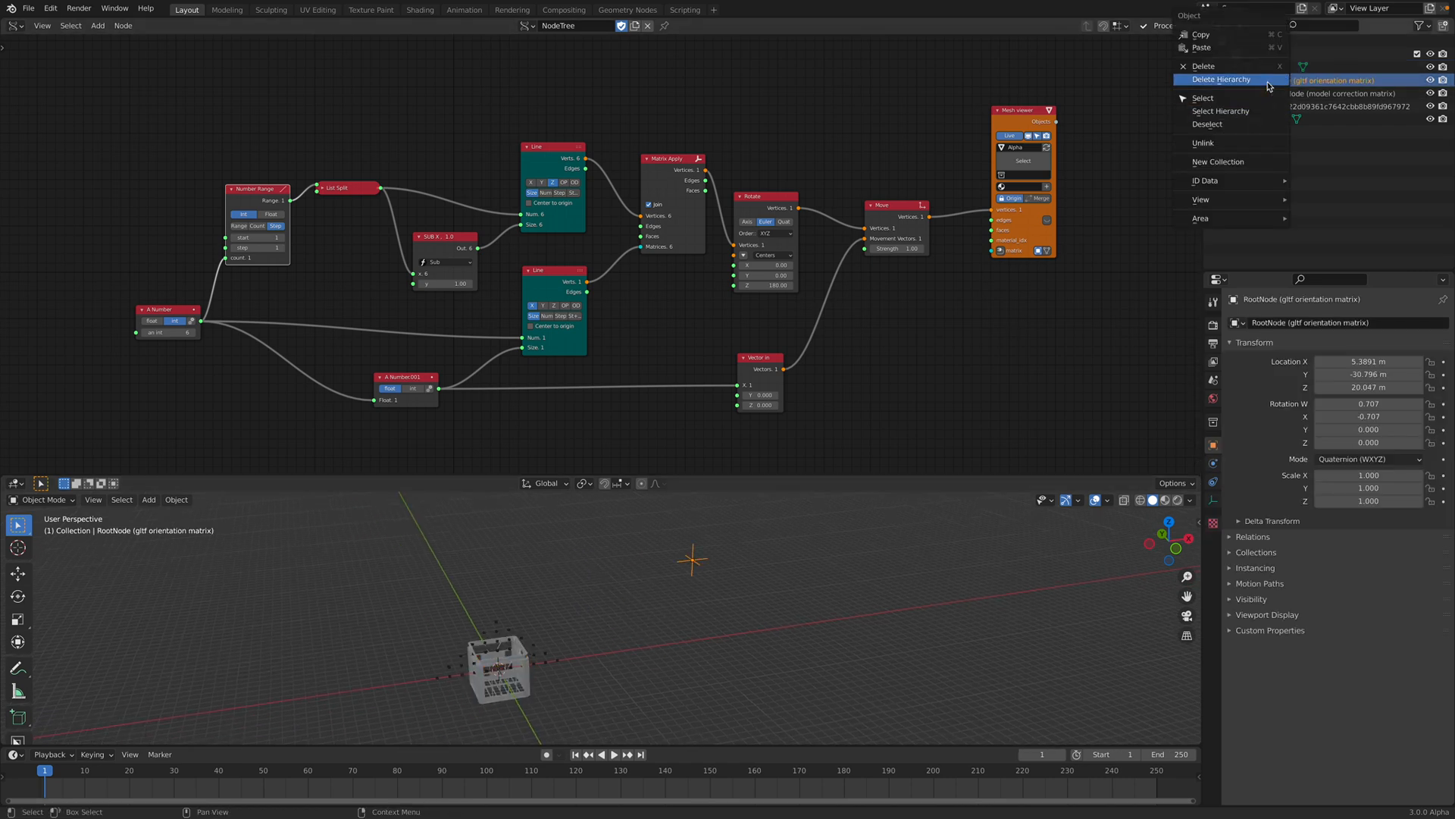
click(1268, 81)
middle_drag(726, 613, 698, 623)
scroll(705, 615, up, 2)
middle_drag(769, 551, 785, 541)
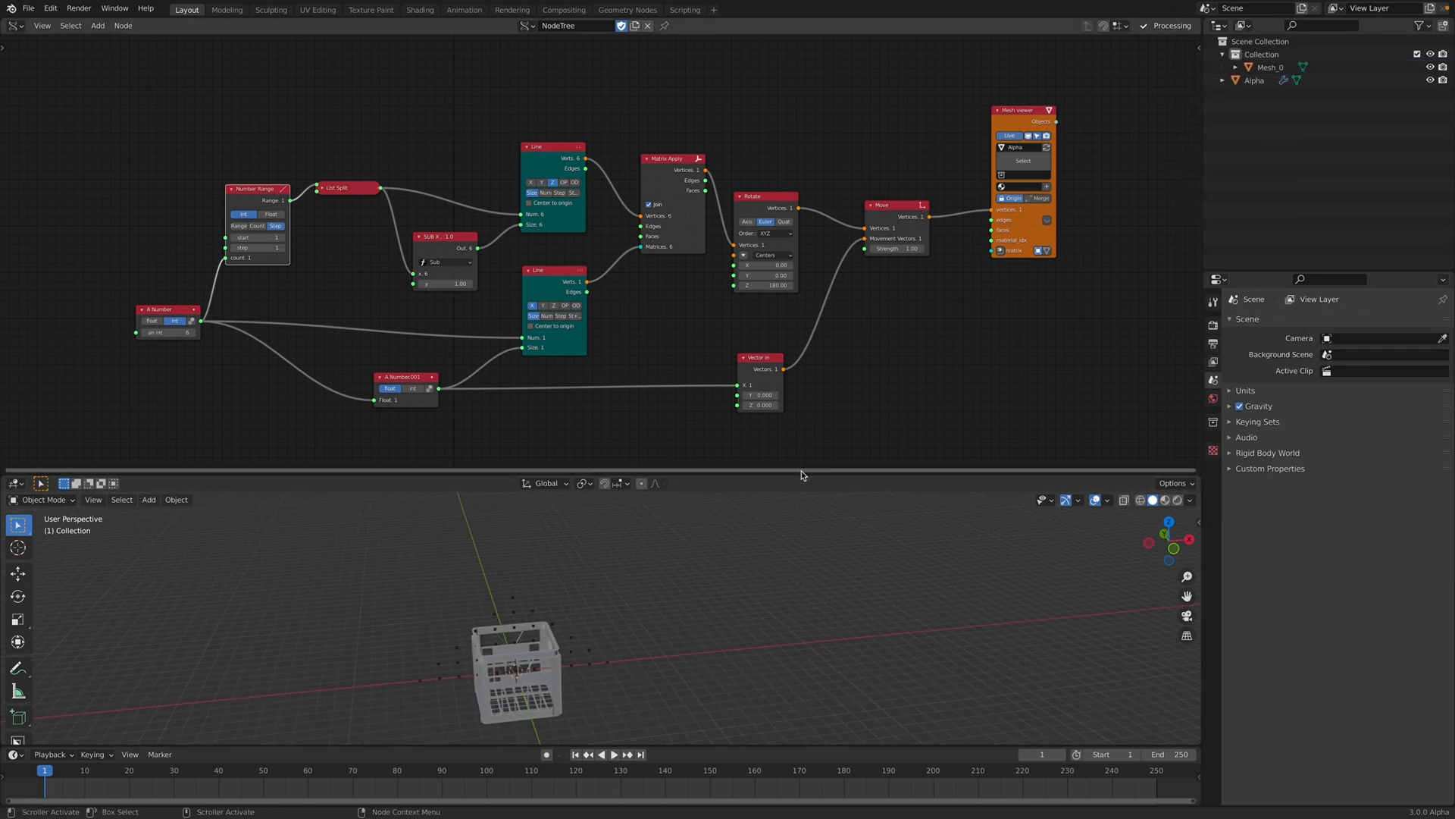
Step: Enlarge the 3D viewport, frame Mesh_0 in it, and save line_ping_pong_005.blend
drag(804, 455, 802, 402)
middle_drag(489, 228, 425, 211)
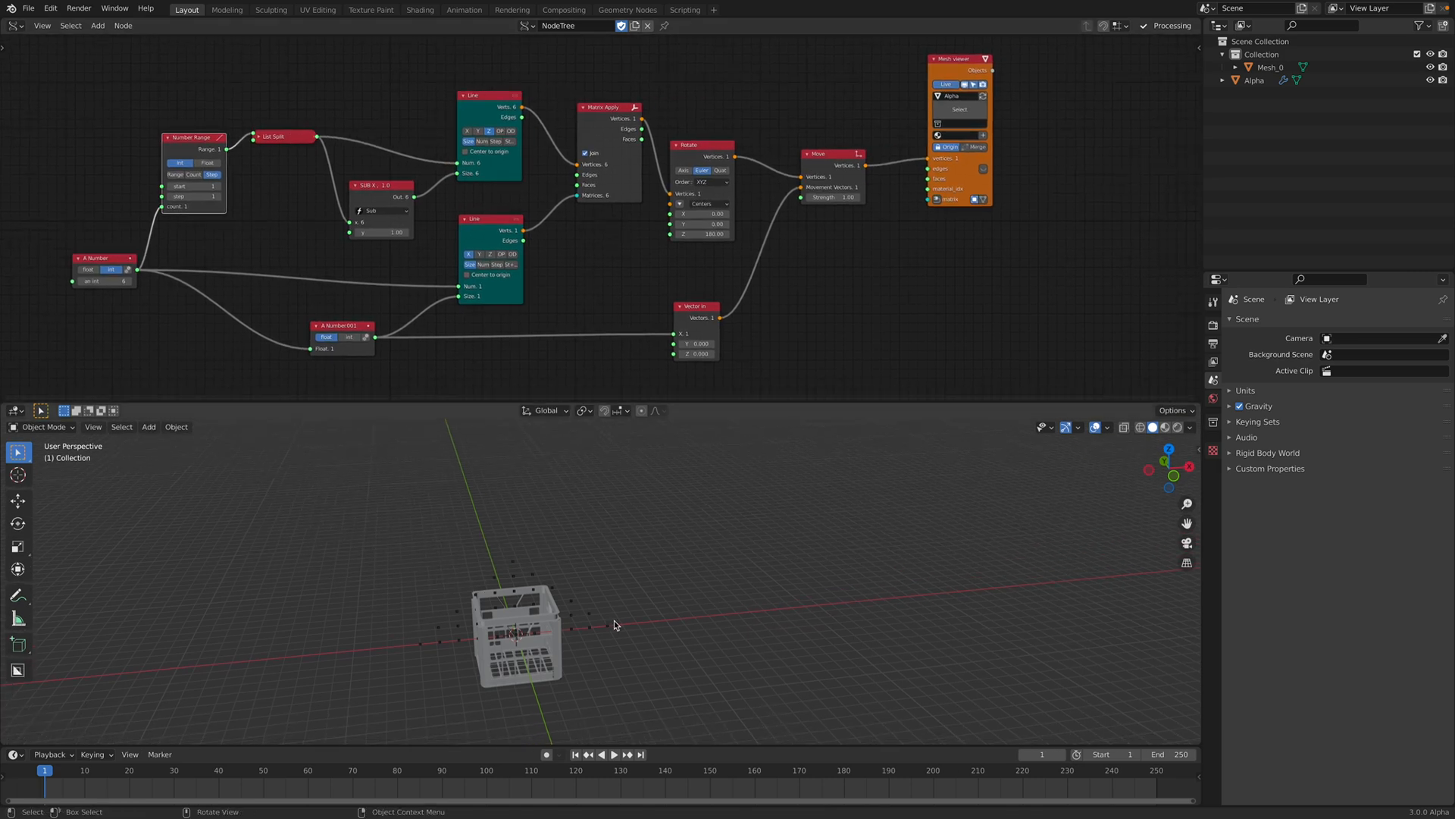
middle_drag(614, 652, 578, 624)
middle_drag(691, 646, 689, 706)
click(688, 710)
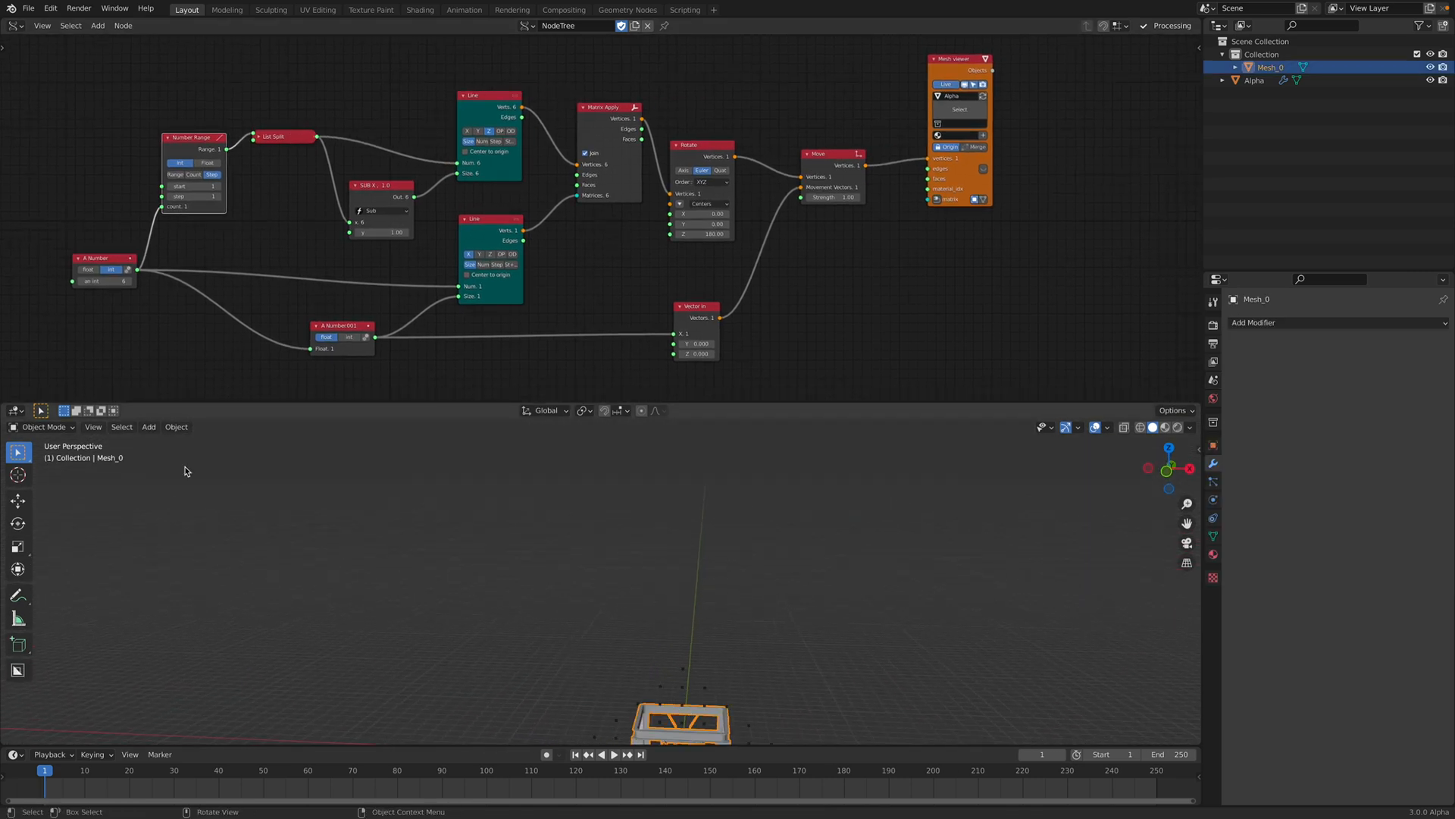
click(100, 428)
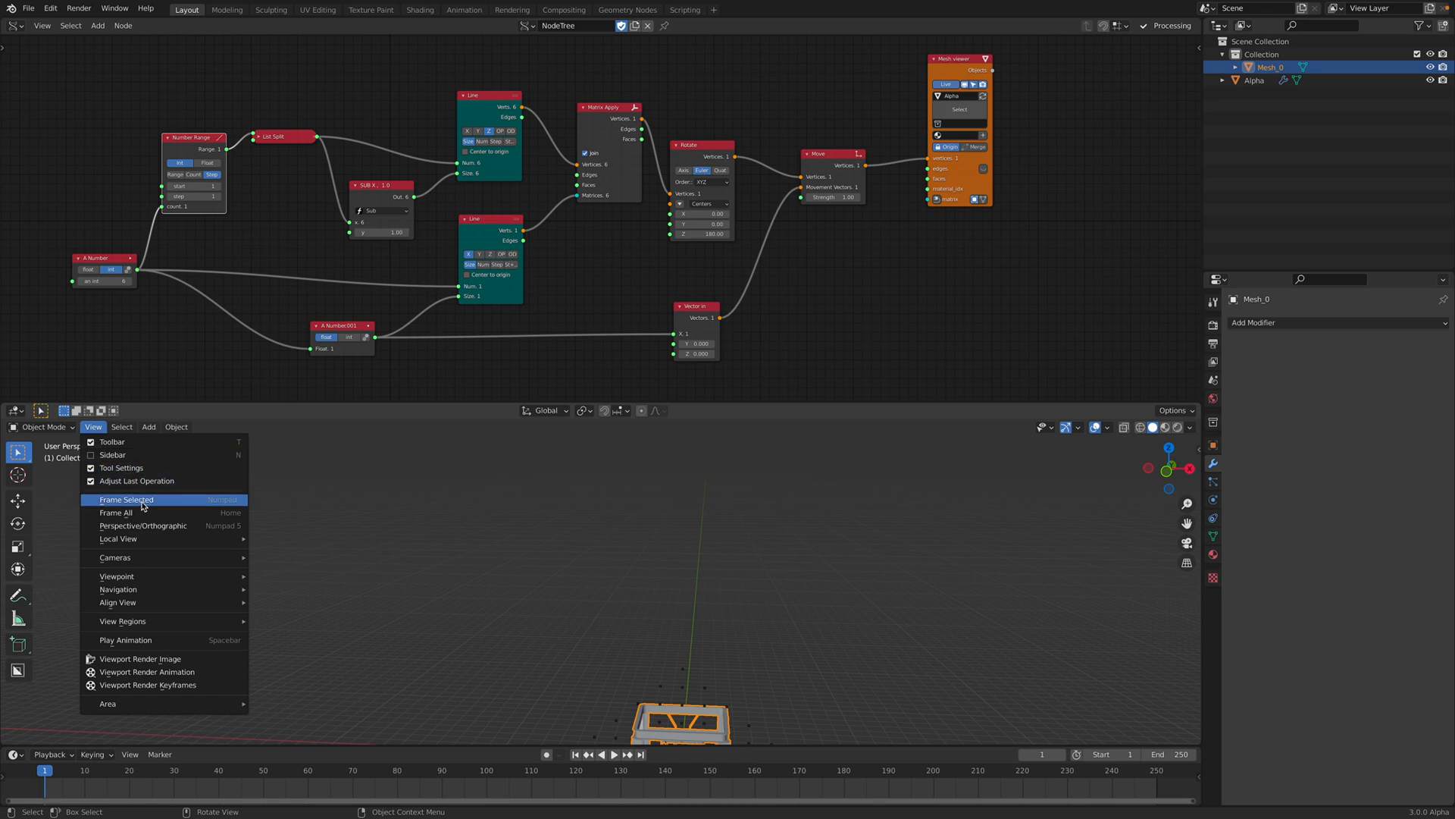
click(142, 500)
click(802, 504)
key(ctrl+s)
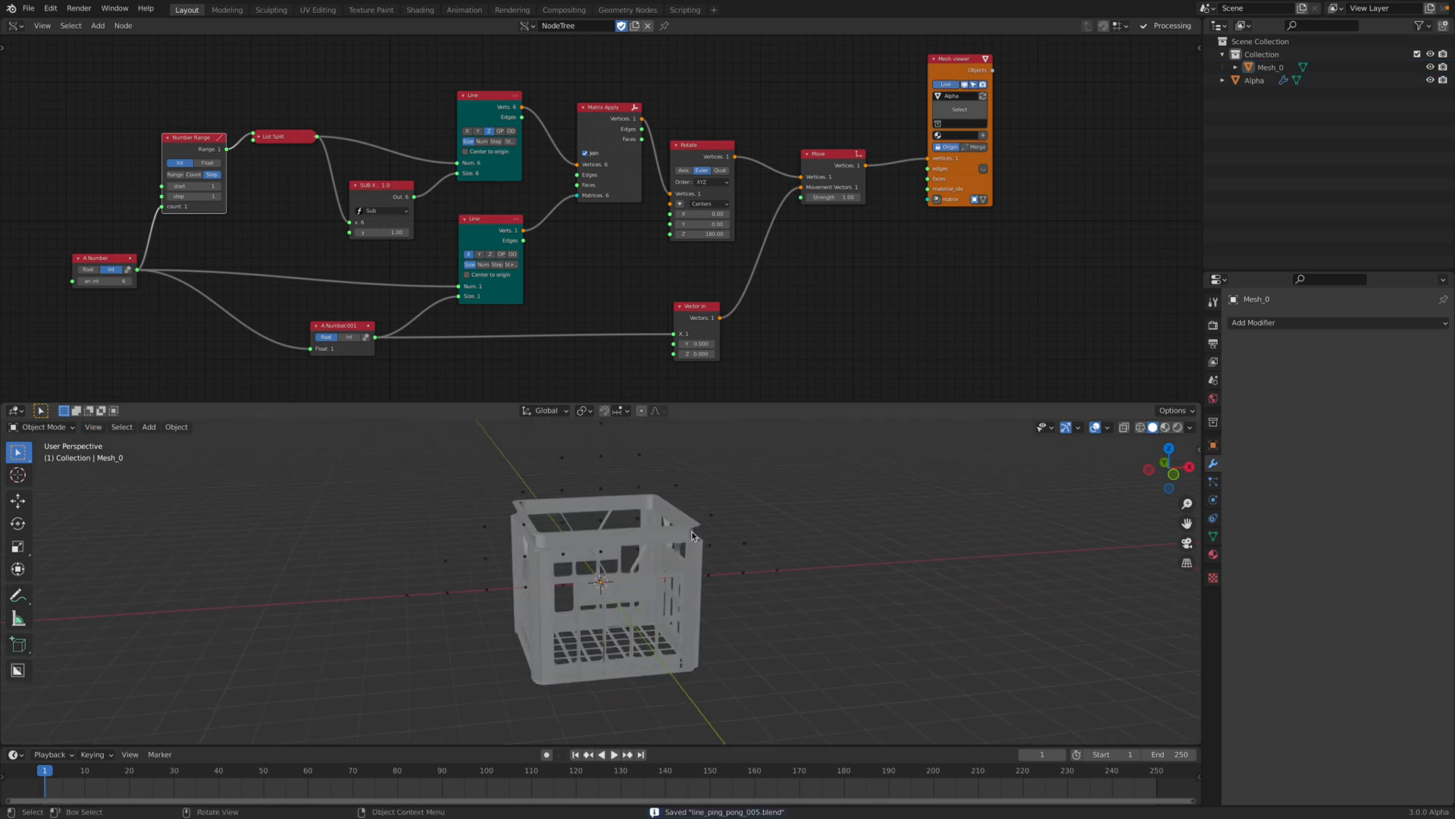
Step: Select the Alpha point object and split the Sverchok node editor into two side-by-side areas
click(690, 523)
middle_drag(743, 516, 624, 536)
click(714, 516)
click(721, 523)
drag(1199, 22, 730, 41)
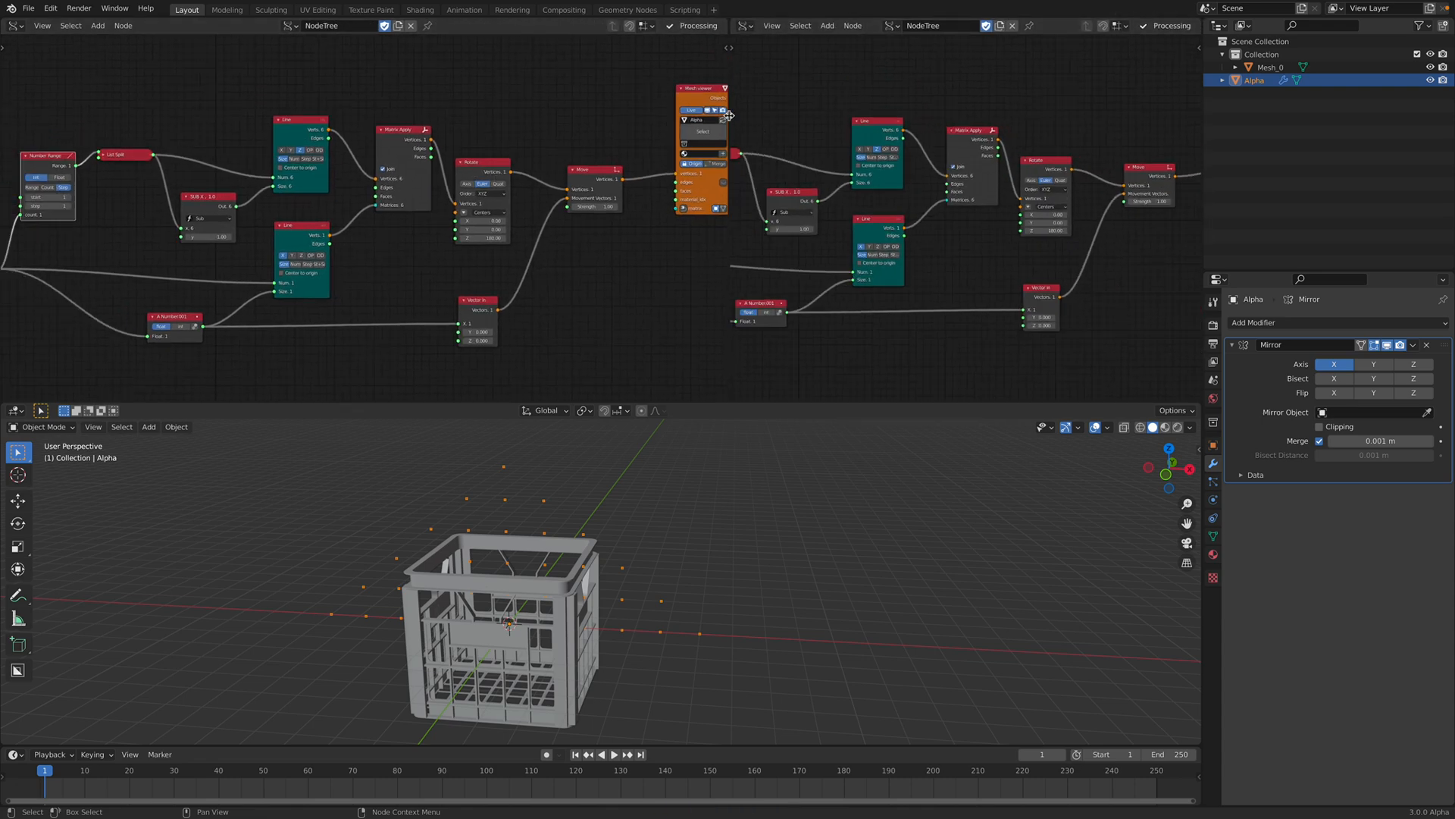
drag(728, 116, 518, 116)
scroll(641, 132, up, 3)
middle_drag(642, 132, 738, 129)
middle_drag(640, 543, 631, 538)
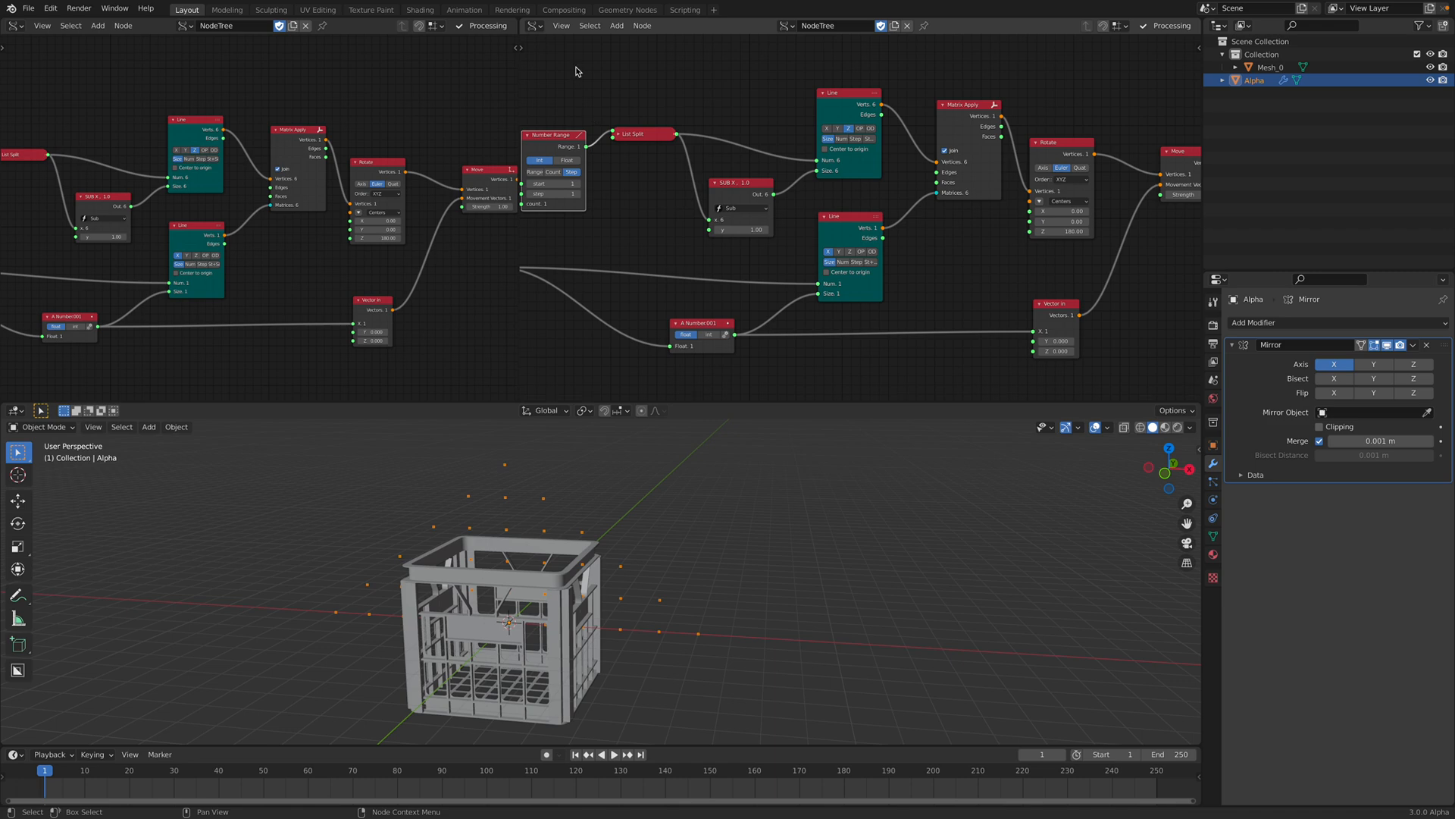
Step: Turn the second node area into a Geometry Node Editor and create a new node tree on Alpha
click(535, 26)
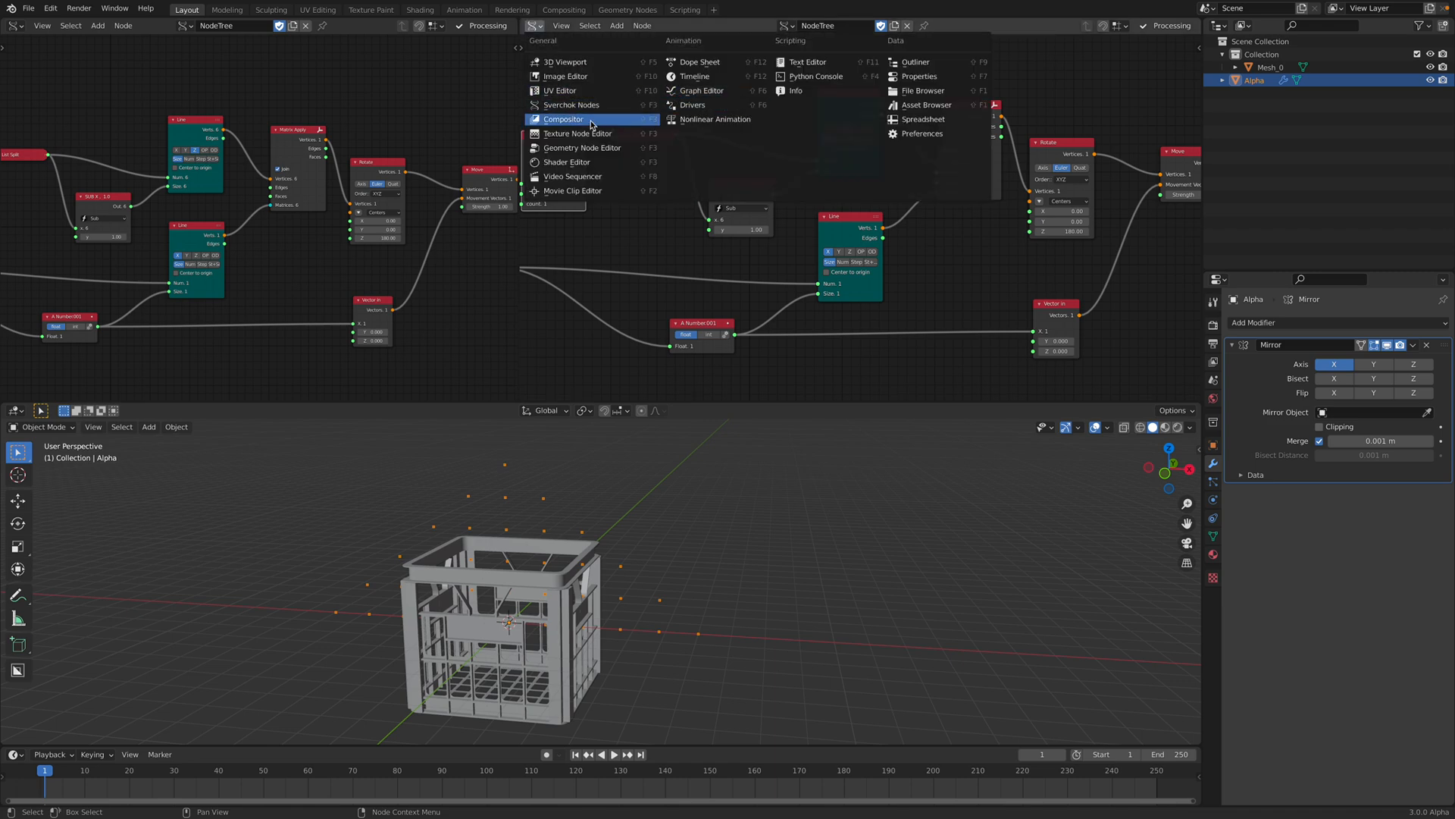
click(591, 148)
click(853, 25)
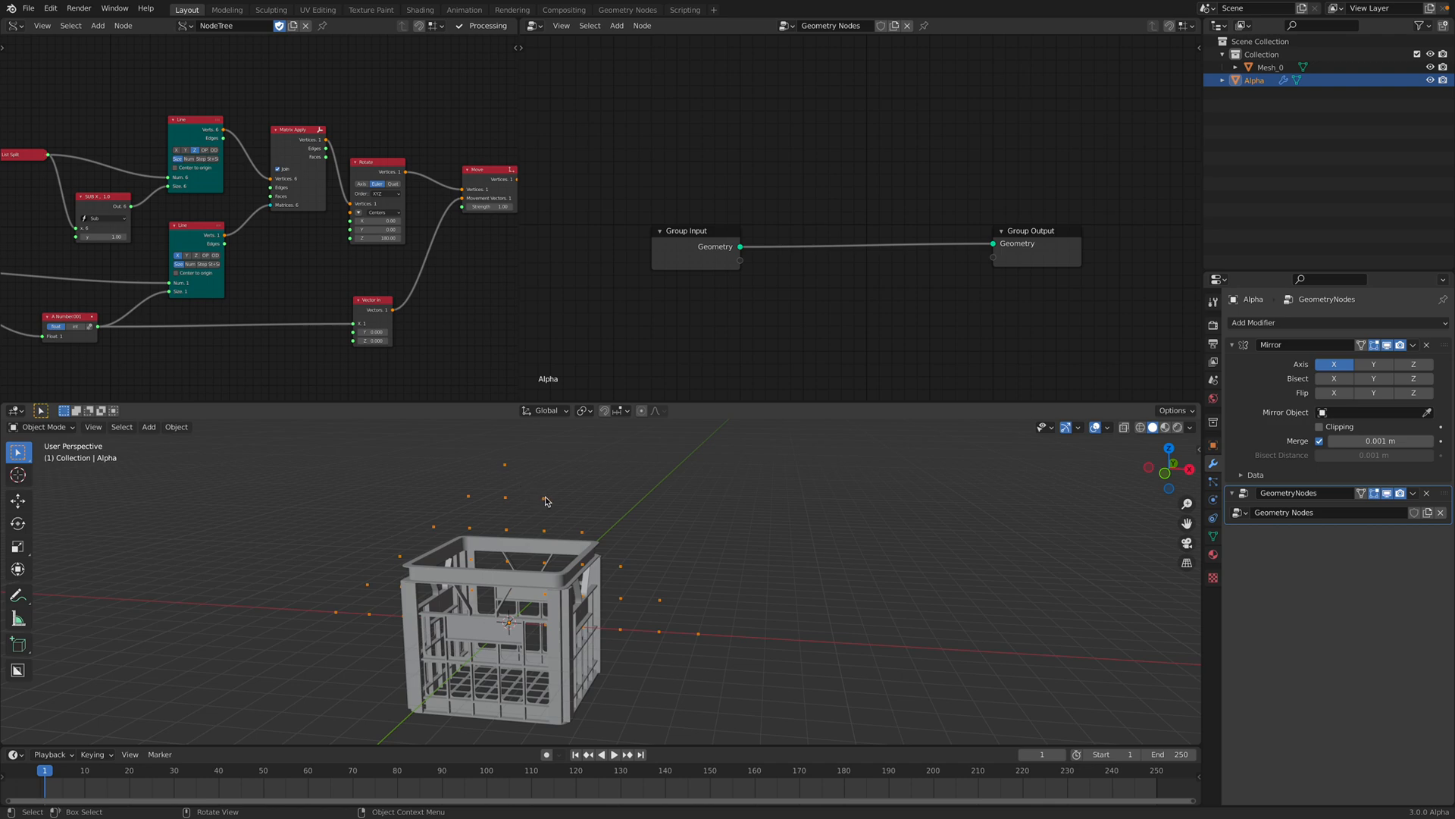
Step: Insert a Point Instance node between Group Input and Group Output and set its instanced object to Mesh_0
scroll(695, 295, up, 2)
drag(680, 249, 680, 234)
key(shift+a)
click(777, 178)
text(insta)
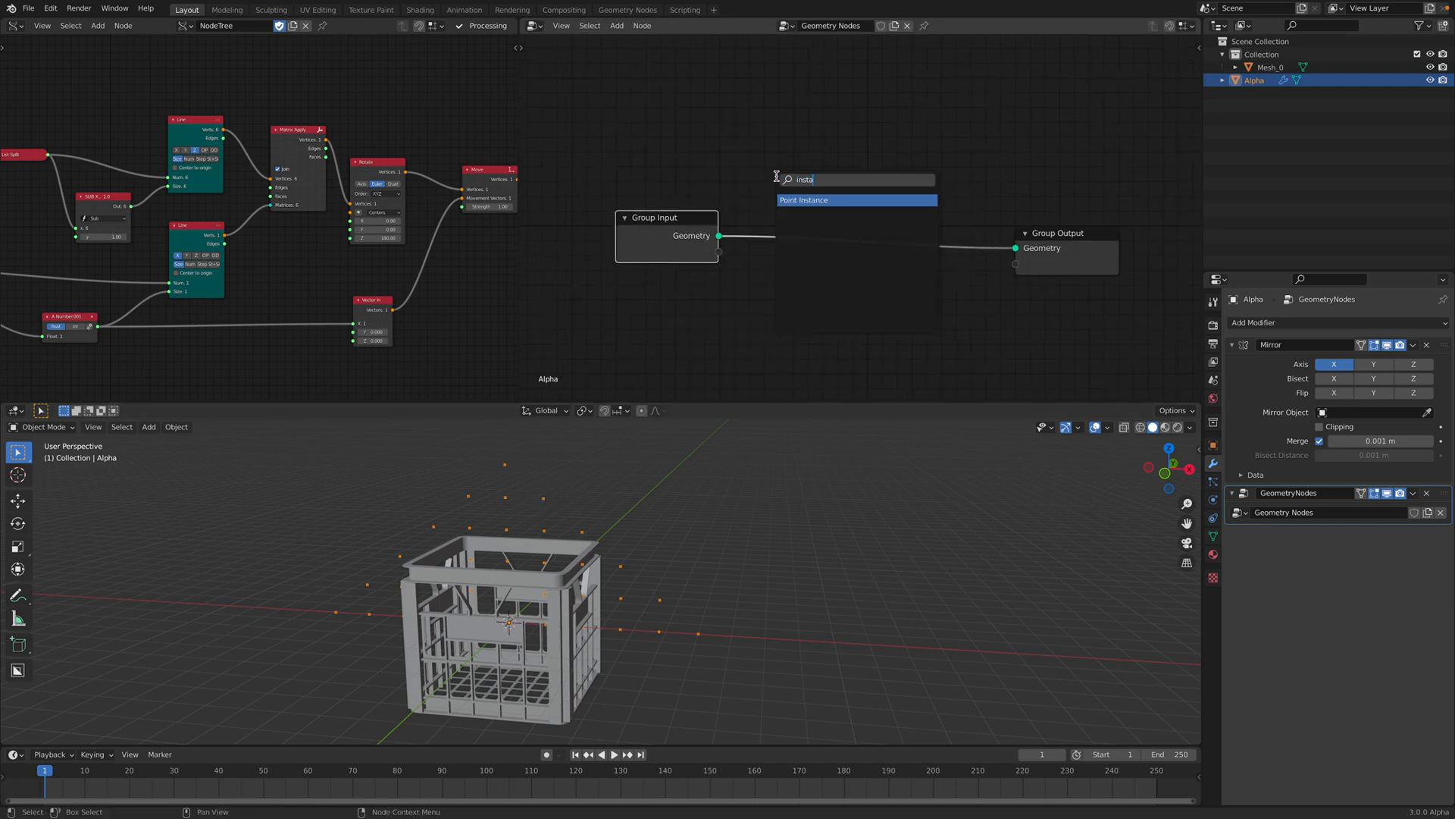
key(Return)
click(802, 222)
drag(899, 293, 914, 289)
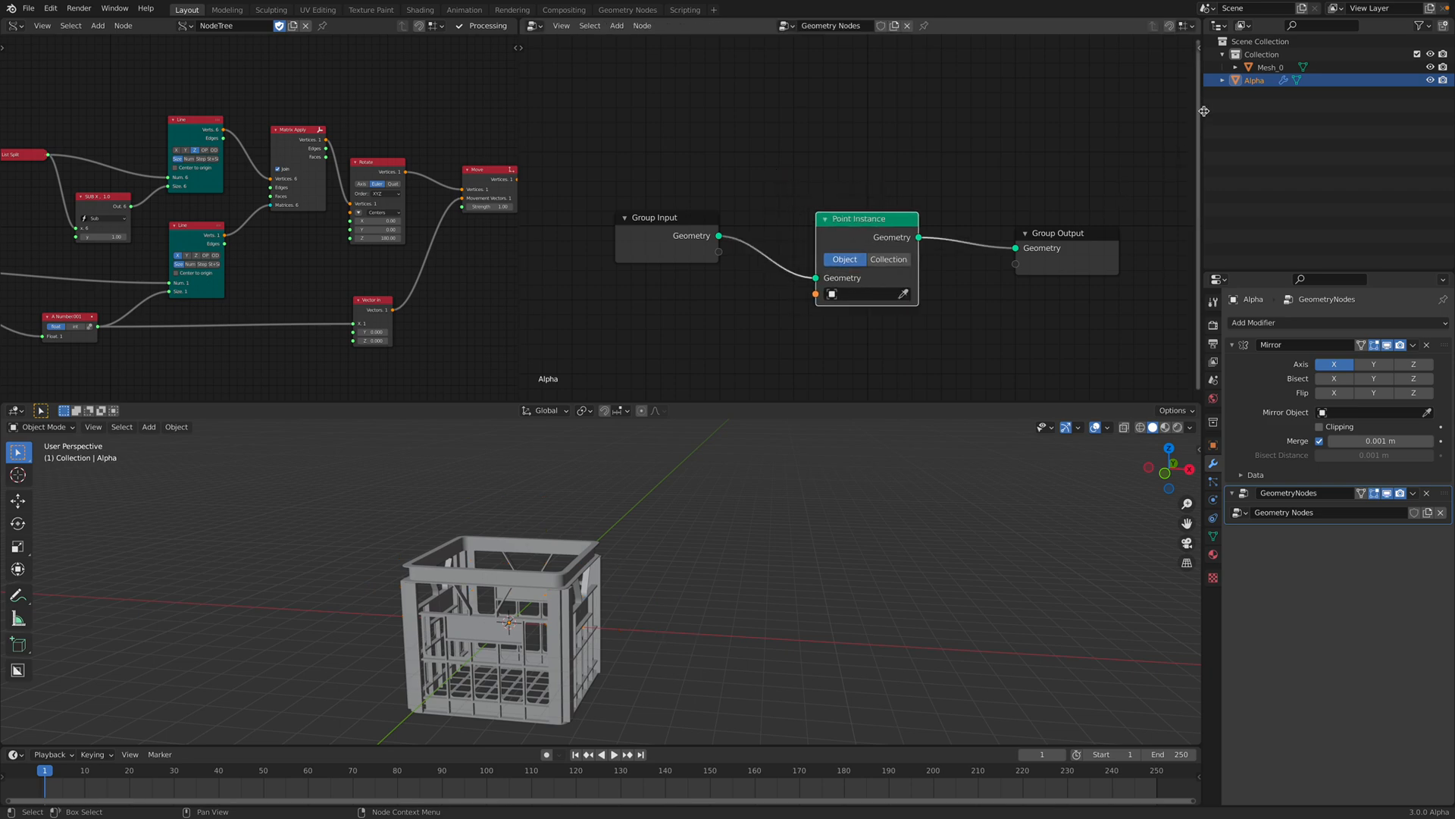
click(1264, 69)
Step: Insert a Point Scale node before Point Instance and set its X, Y and Z factors to 0.240
drag(861, 240, 882, 234)
key(shift+a)
click(770, 215)
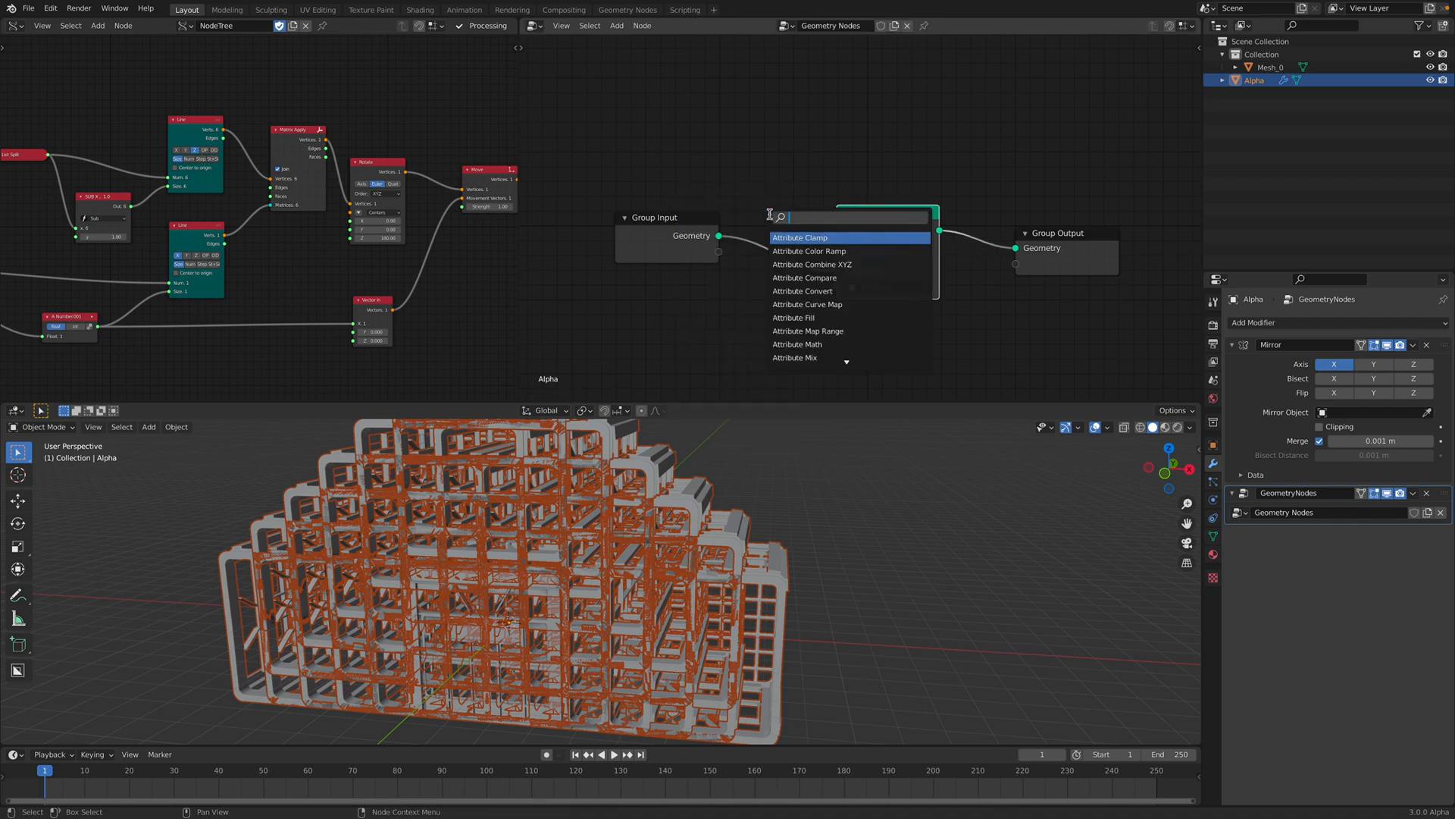
text(point)
key(Return)
click(780, 204)
shift+drag(842, 294, 850, 327)
Step: Insert a Point Rotate node between Point Scale and Point Instance and set its X rotation to 90°
click(816, 181)
key(shift+a)
click(815, 180)
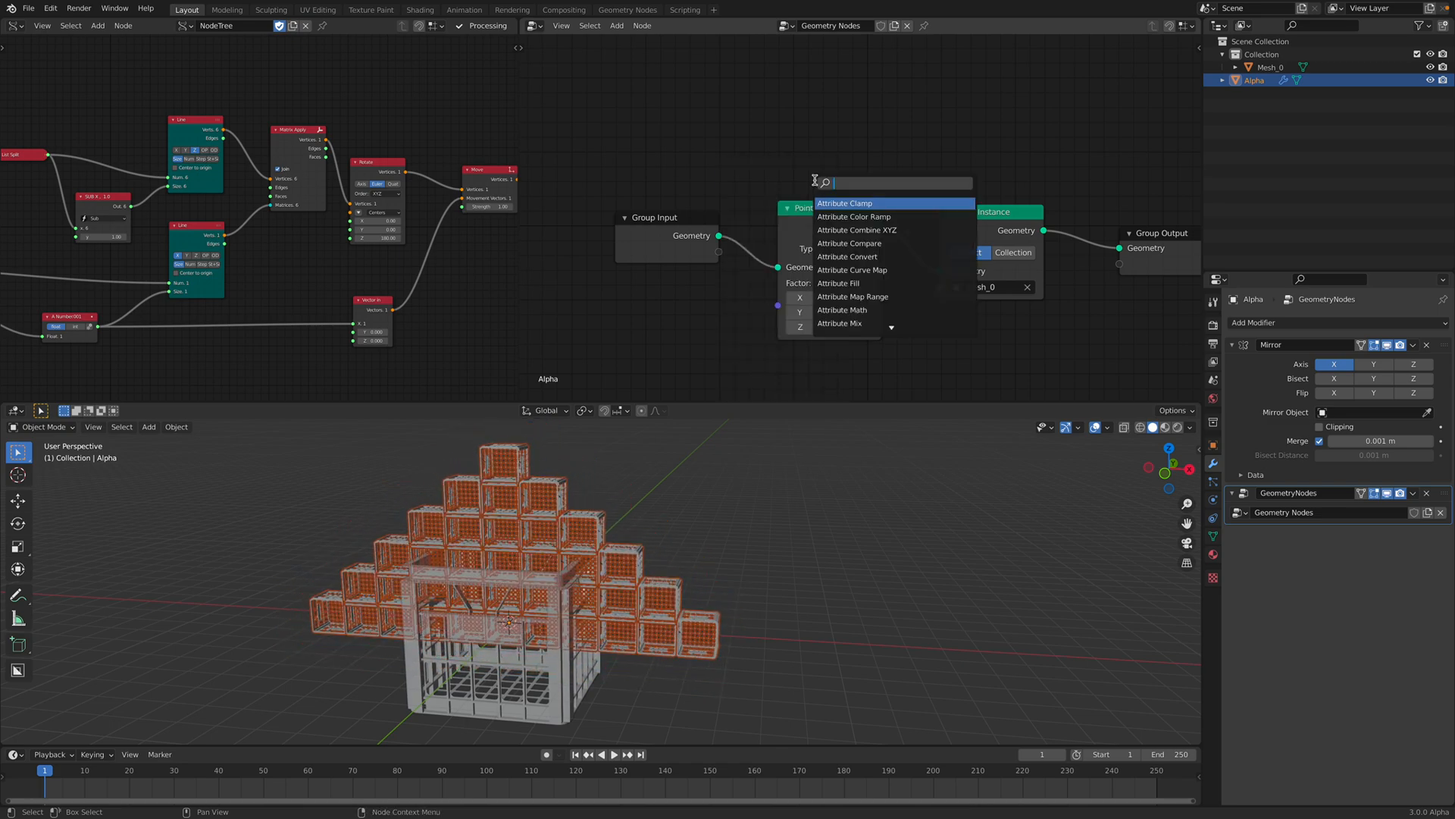
text(point)
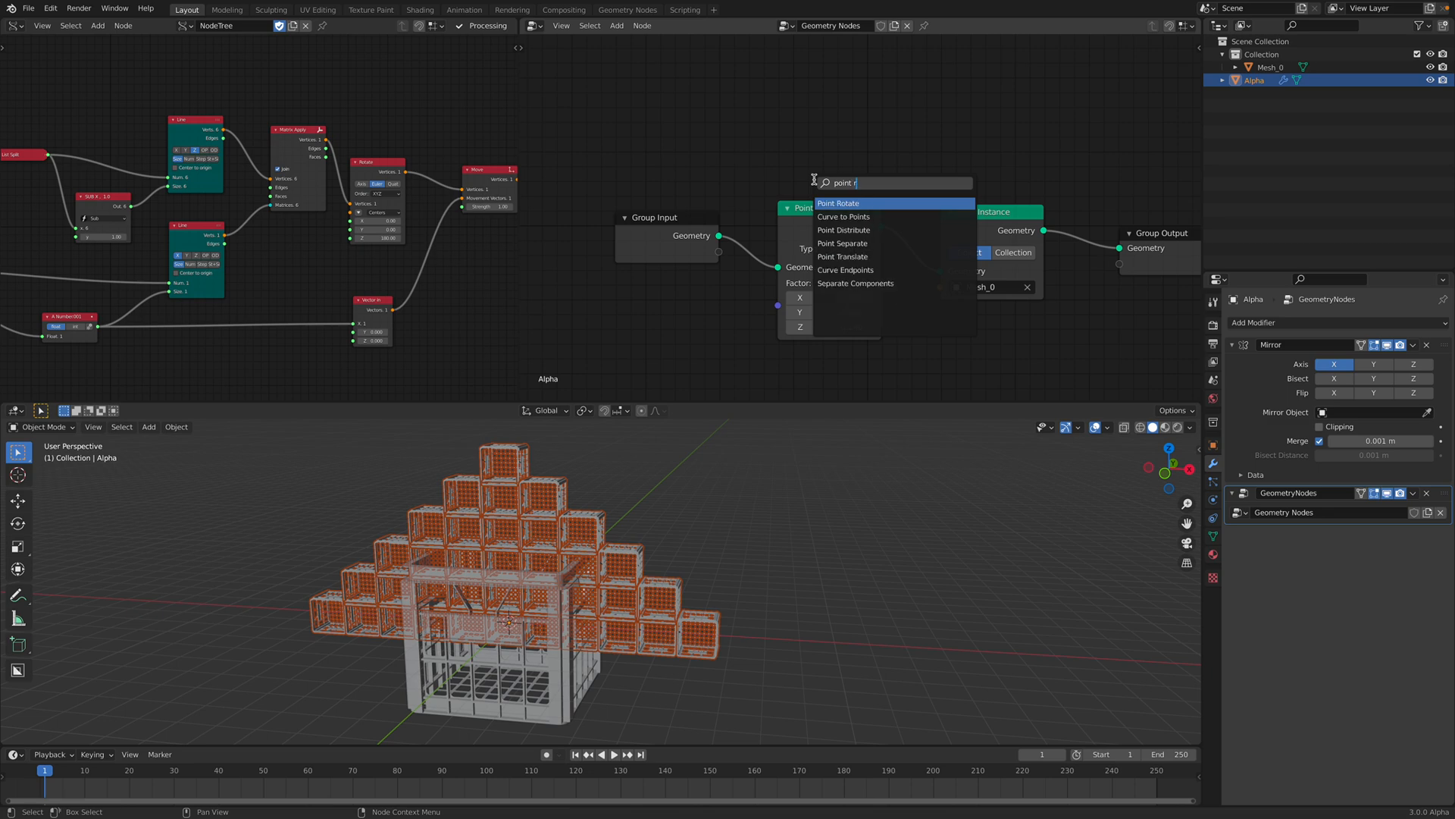
text( r)
key(Return)
click(885, 162)
middle_drag(931, 231, 863, 212)
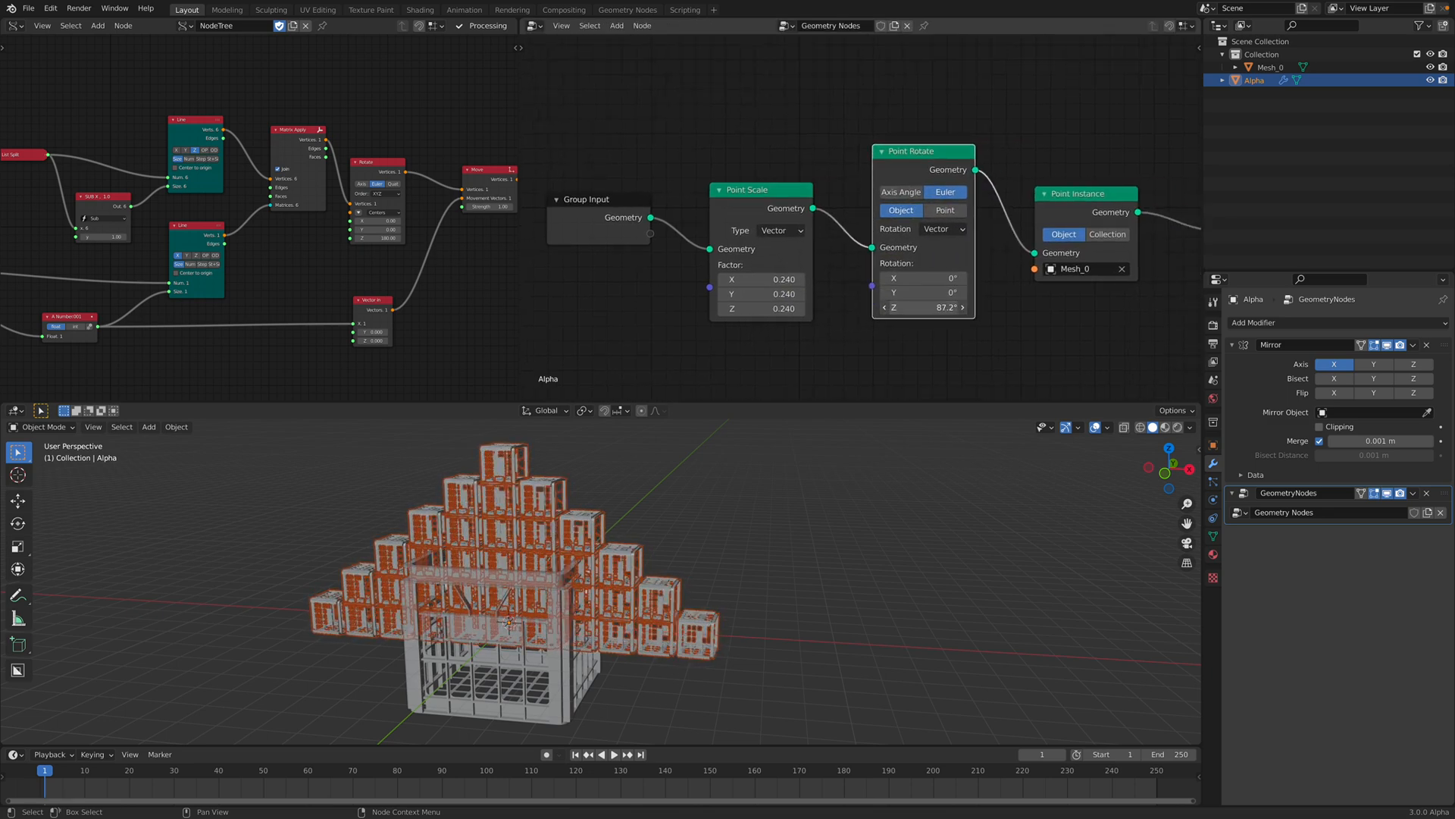
mouse_move(921, 277)
mouse_down()
mouse_move(947, 277)
mouse_move(921, 276)
mouse_up()
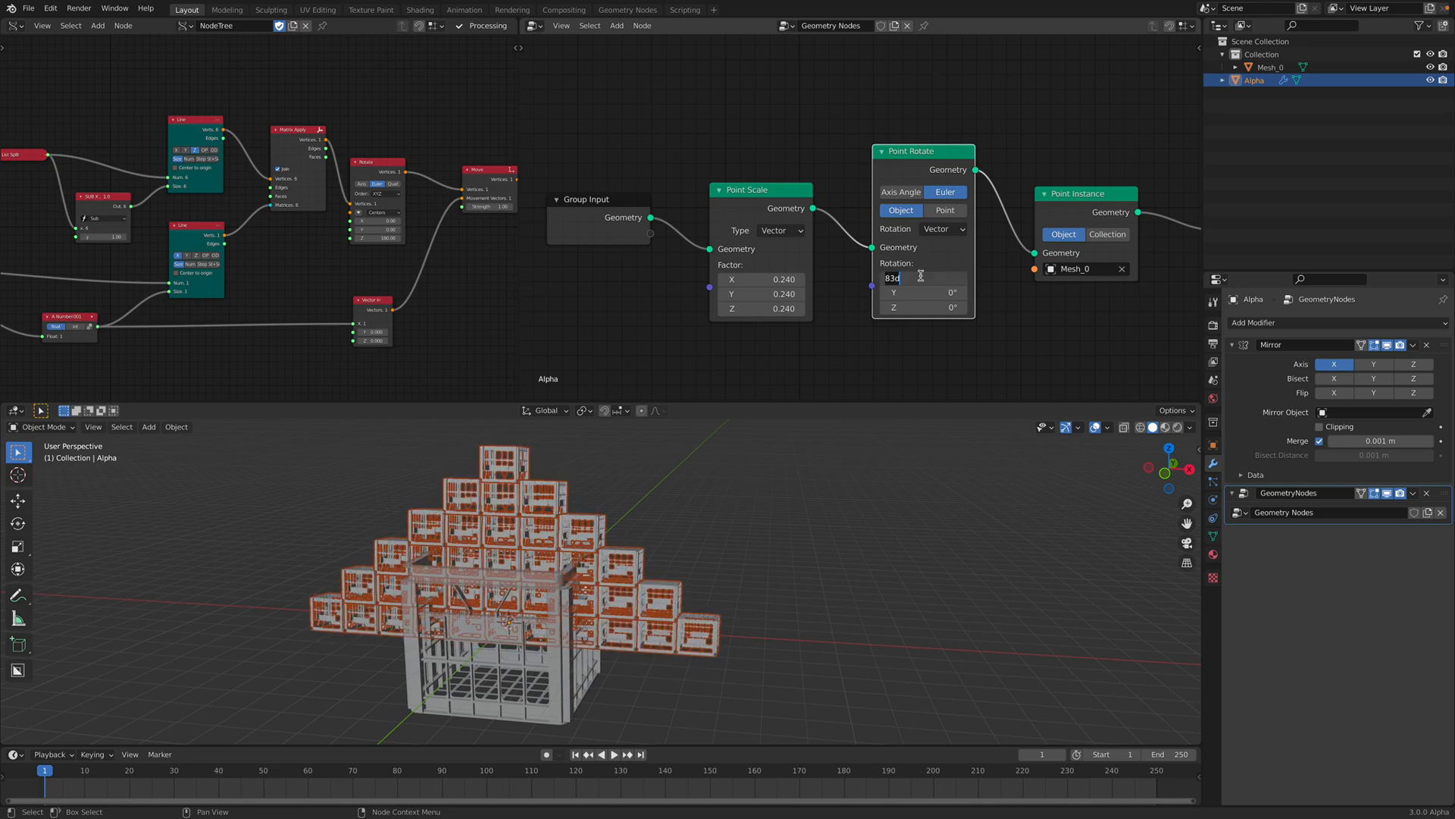
text(90)
key(Return)
Step: Look at the pyramid in front orthographic view, hide the original Mesh_0, and save the file
middle_drag(713, 523, 860, 523)
scroll(658, 512, up, 4)
scroll(658, 513, down, 2)
click(725, 543)
scroll(721, 523, down, 3)
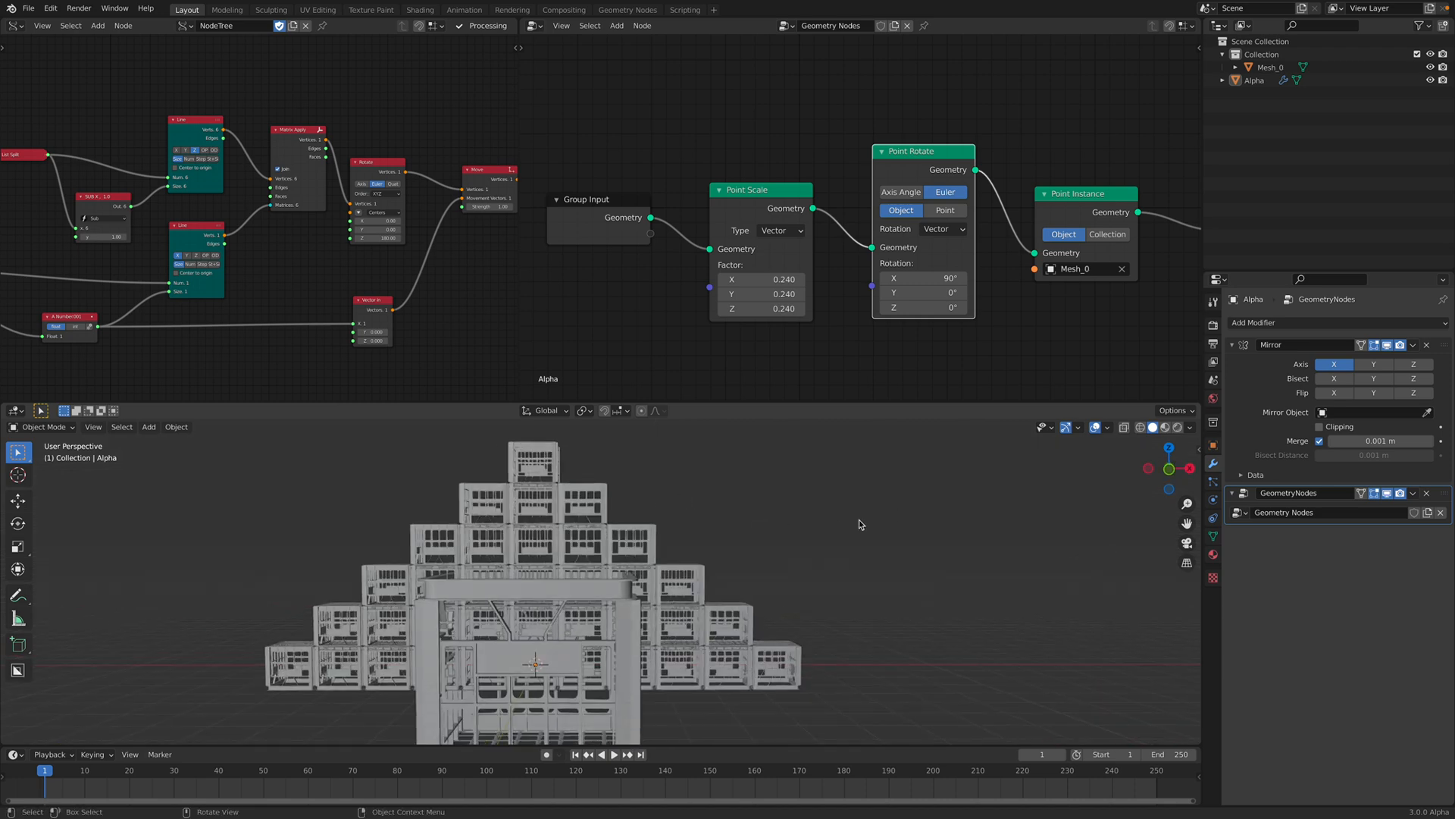
click(1165, 471)
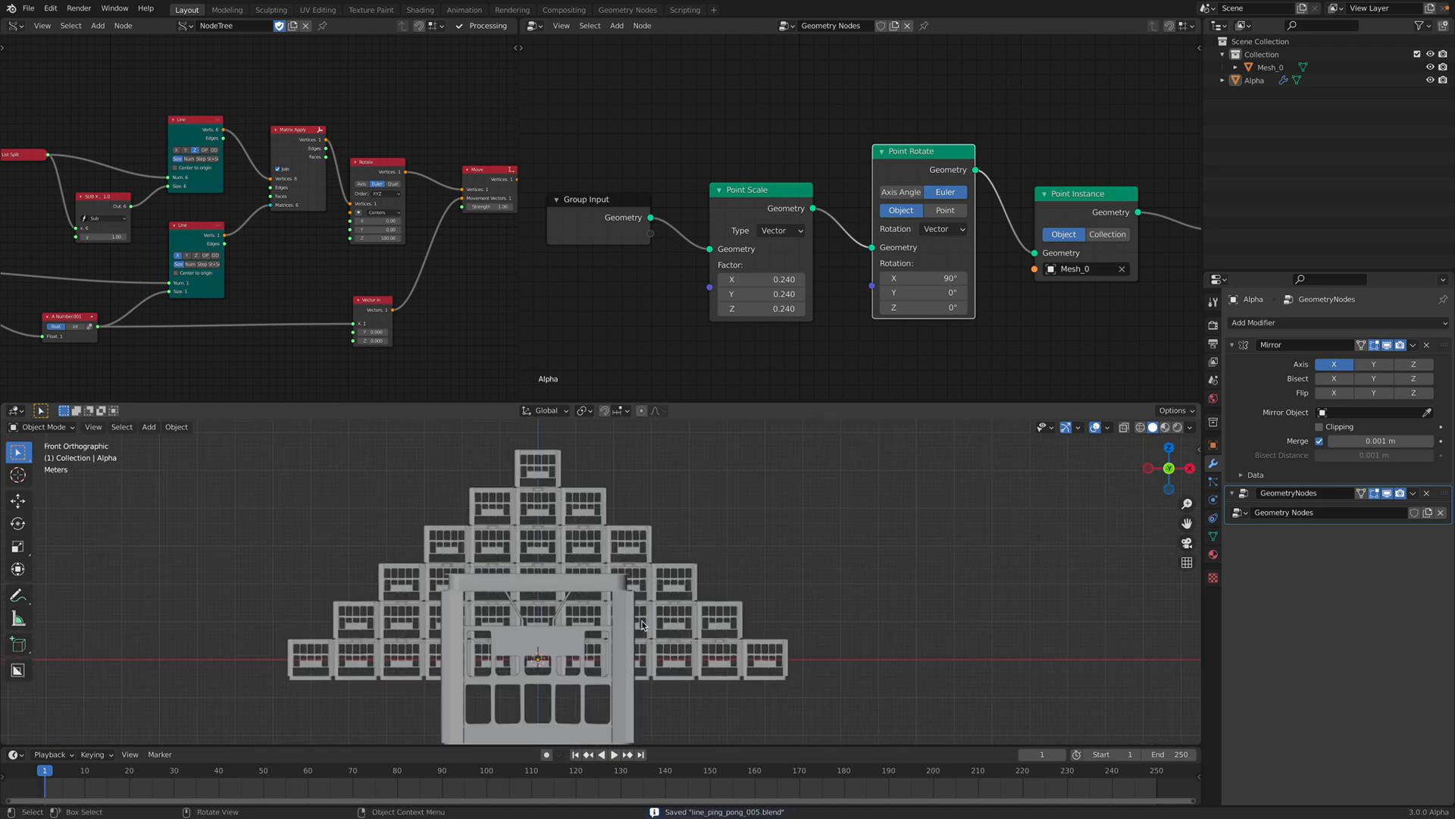
click(1430, 66)
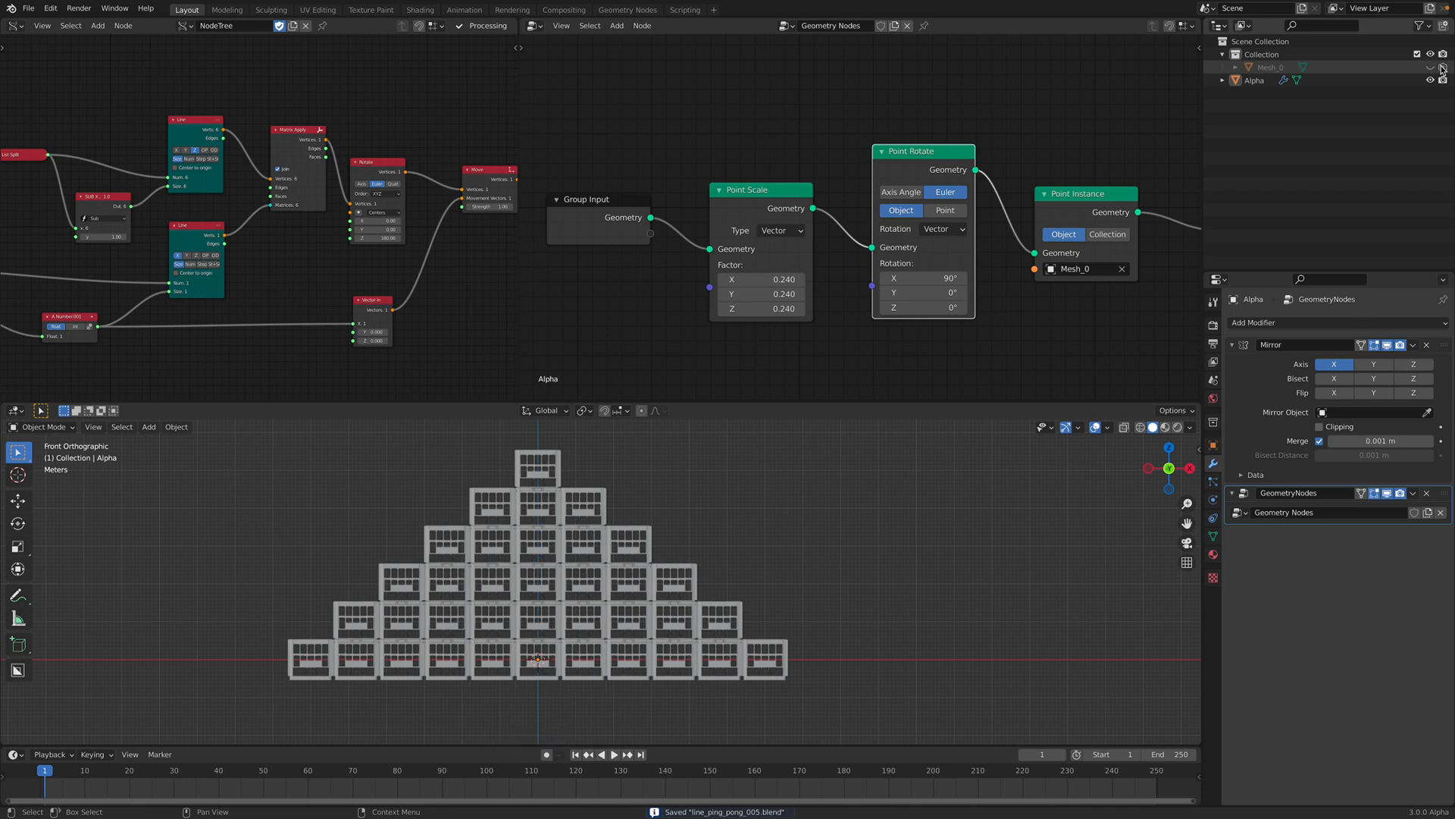
scroll(725, 549, up, 2)
key(ctrl+s)
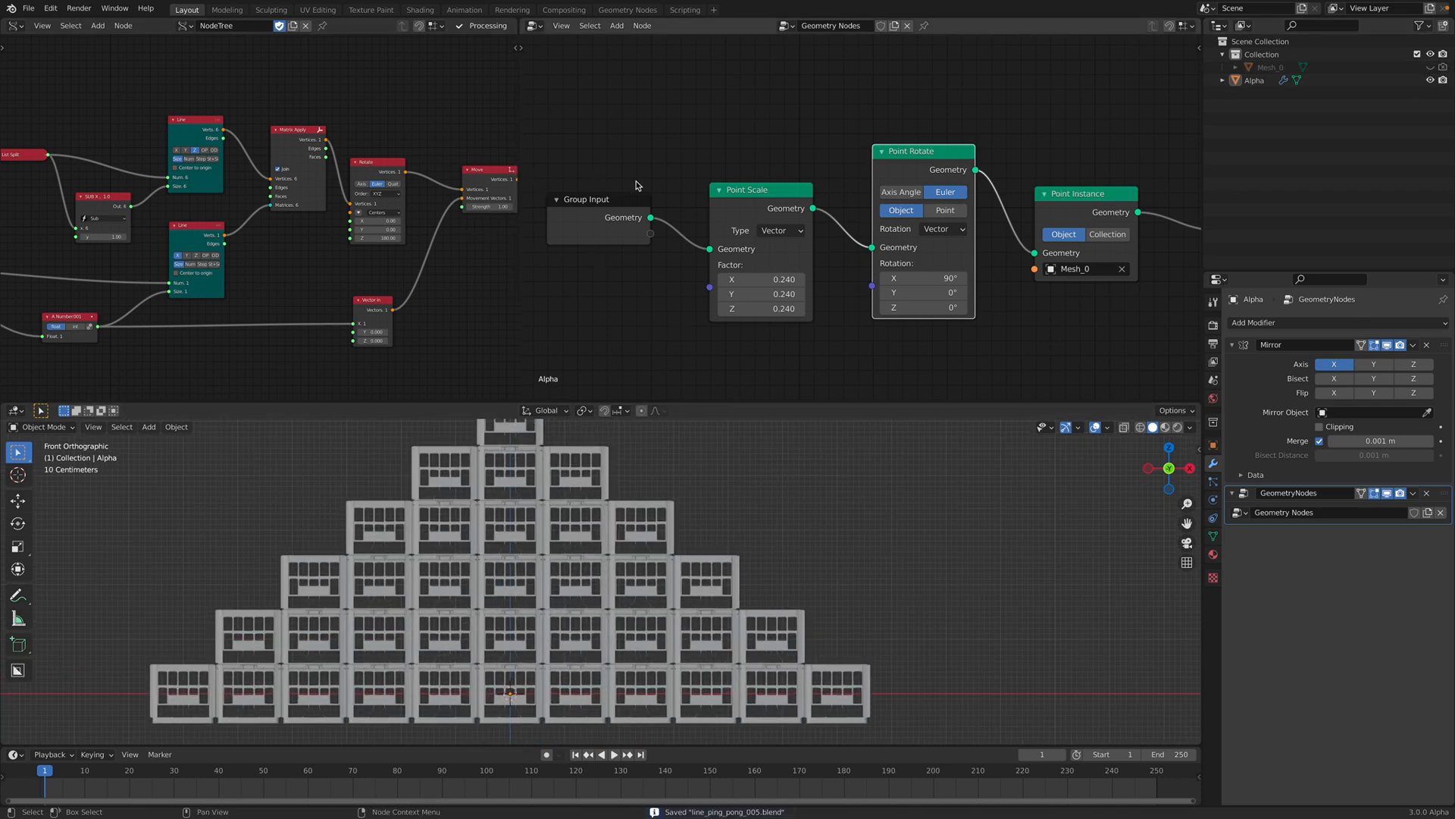
Step: Insert a Point Translate node between Group Input and Point Scale, set its Z translation to 0.5 m, and save
scroll(623, 185, down, 1)
middle_drag(676, 205, 742, 184)
drag(689, 180, 633, 181)
key(shift+a)
click(736, 168)
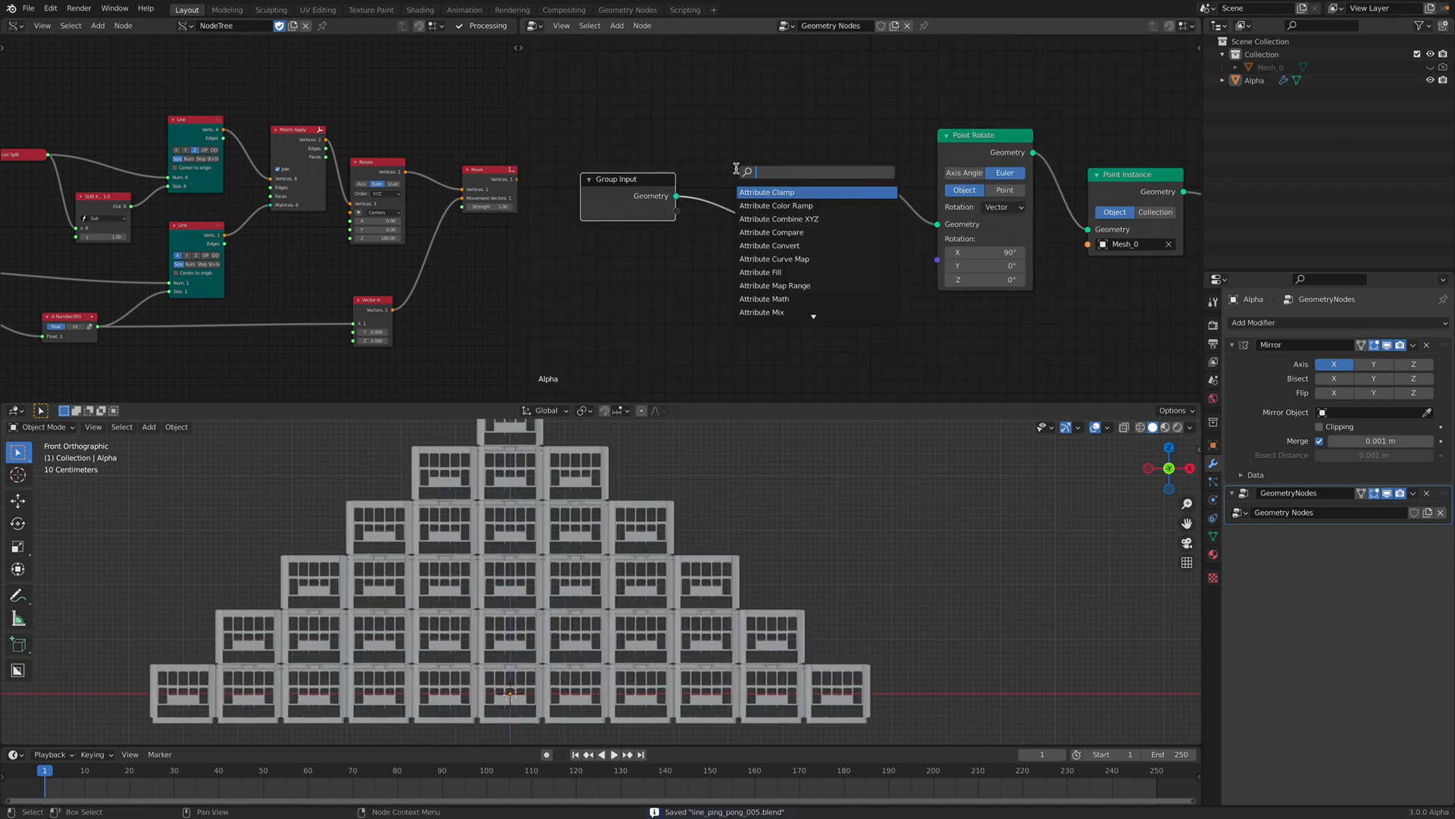
text(point)
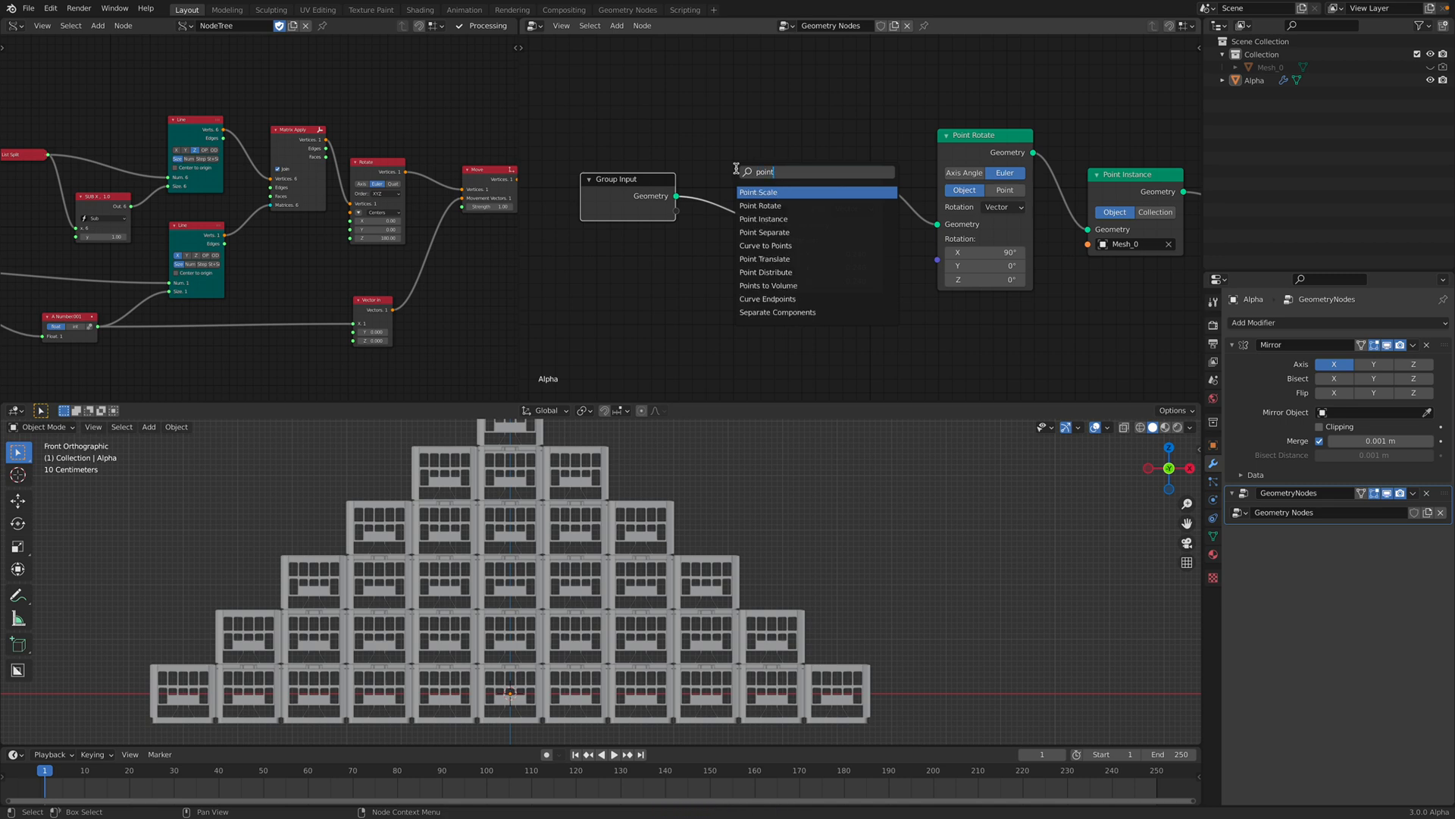
text(t)
key(Return)
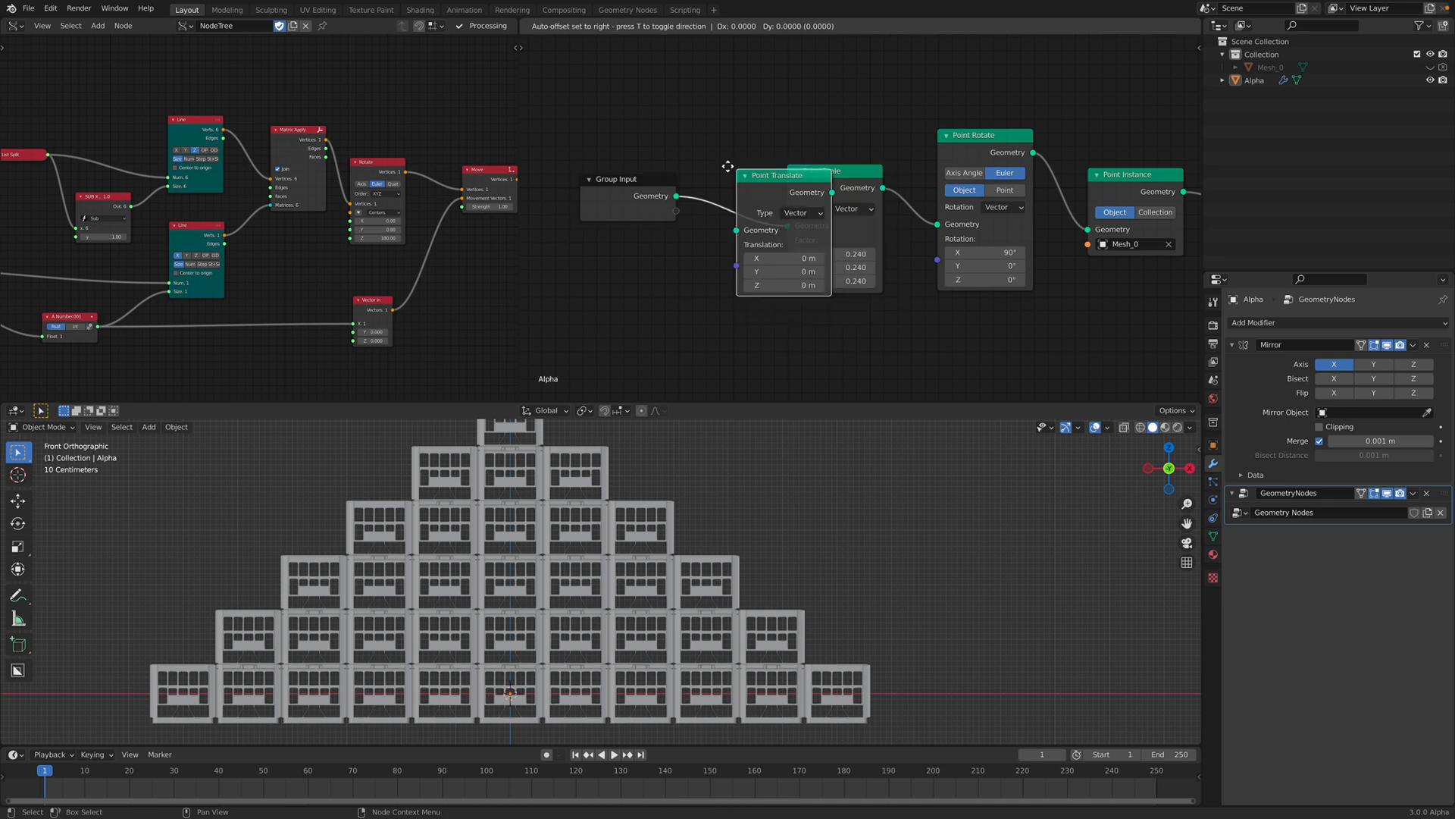
click(723, 159)
drag(775, 277, 815, 278)
middle_drag(828, 510, 781, 547)
key(ctrl+s)
Step: Widen the Sverchok node area, frame its whole node tree, and save the file
scroll(778, 542, down, 2)
drag(516, 231, 948, 190)
key(Home)
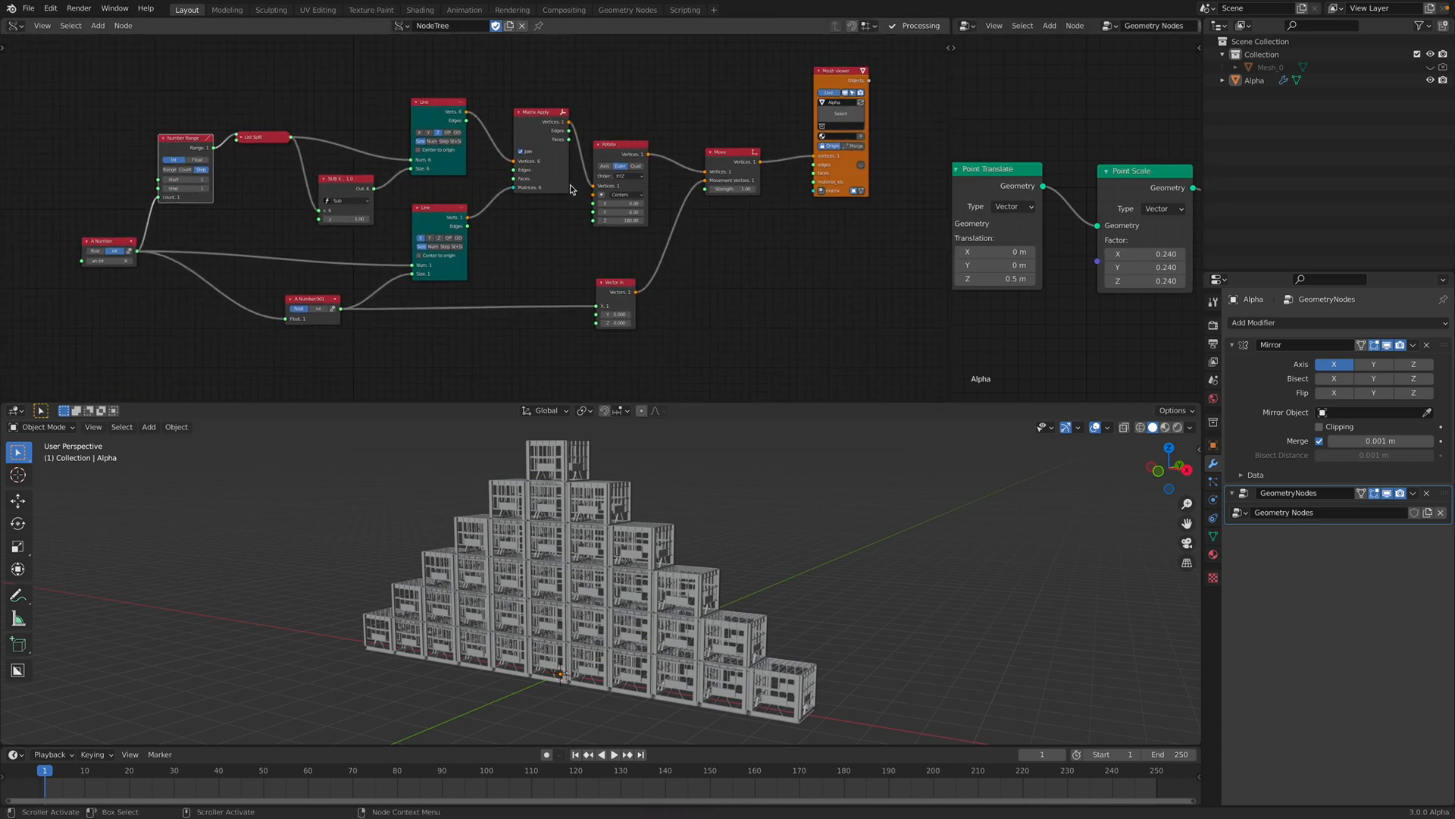
key(ctrl+s)
Step: Spread out the A Number, Number Range, List Split and subtraction nodes in the Sverchok tree
scroll(238, 182, up, 2)
middle_drag(237, 179, 344, 179)
drag(141, 243, 66, 240)
drag(220, 134, 146, 141)
drag(331, 122, 266, 107)
drag(417, 172, 351, 163)
middle_drag(464, 168, 342, 184)
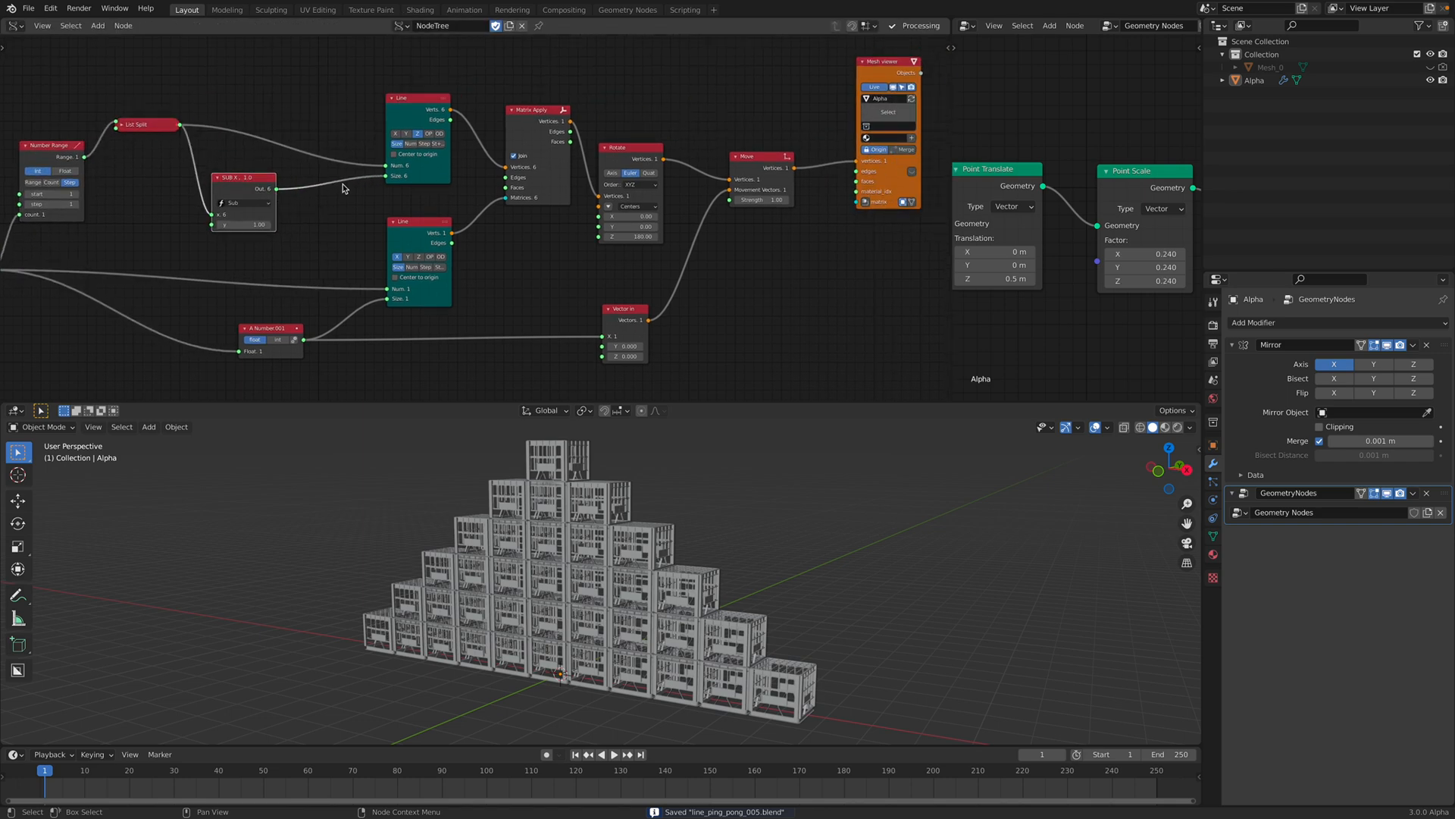
Step: Rearrange the two Line nodes and the Matrix Apply node to open up space between them
drag(402, 117, 362, 94)
drag(412, 220, 388, 197)
drag(535, 125, 525, 122)
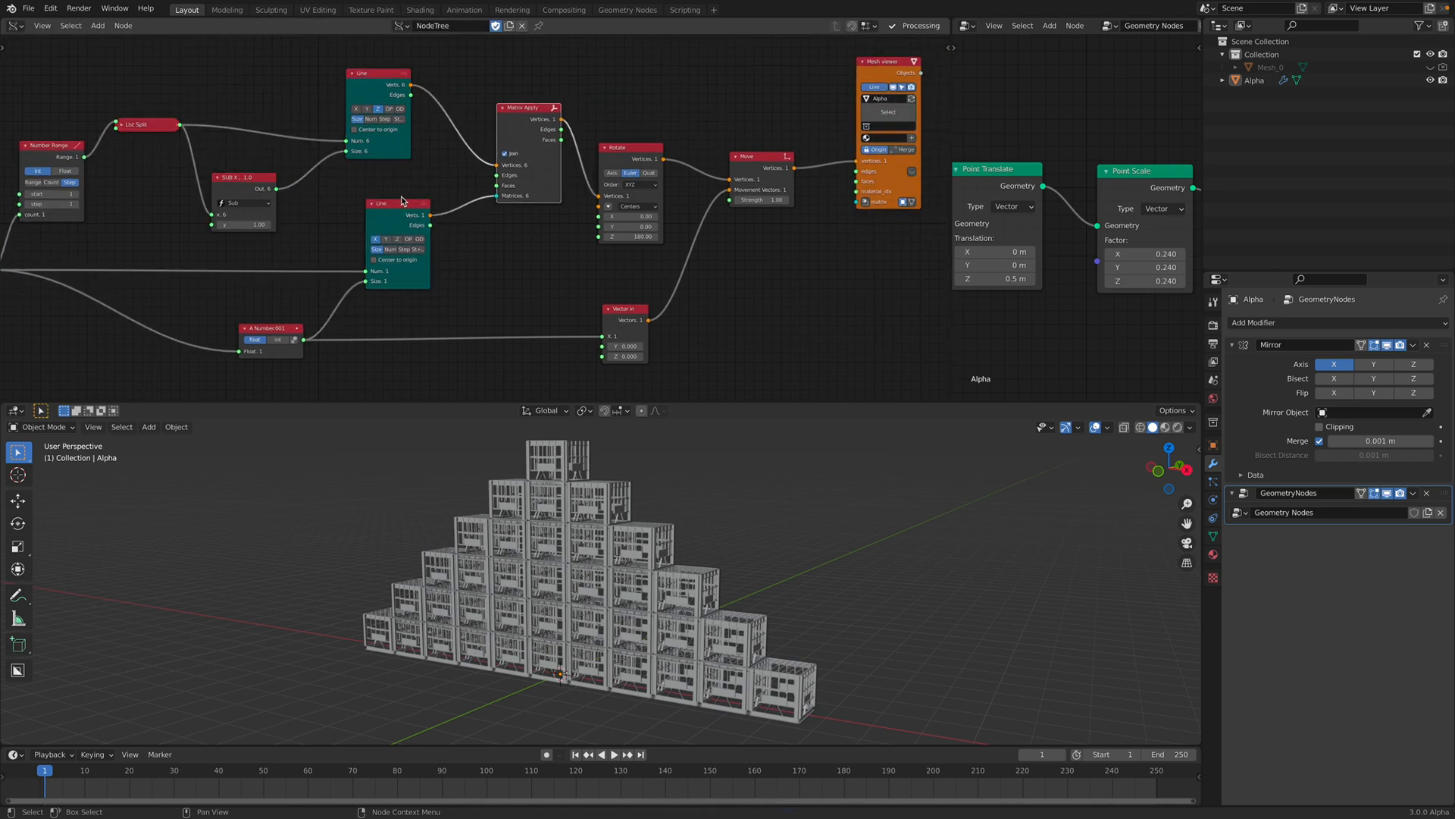
drag(399, 203, 390, 189)
drag(509, 135, 502, 126)
scroll(502, 126, up, 2)
mouse_move(502, 126)
middle_down()
mouse_move(507, 113)
mouse_move(488, 116)
middle_up()
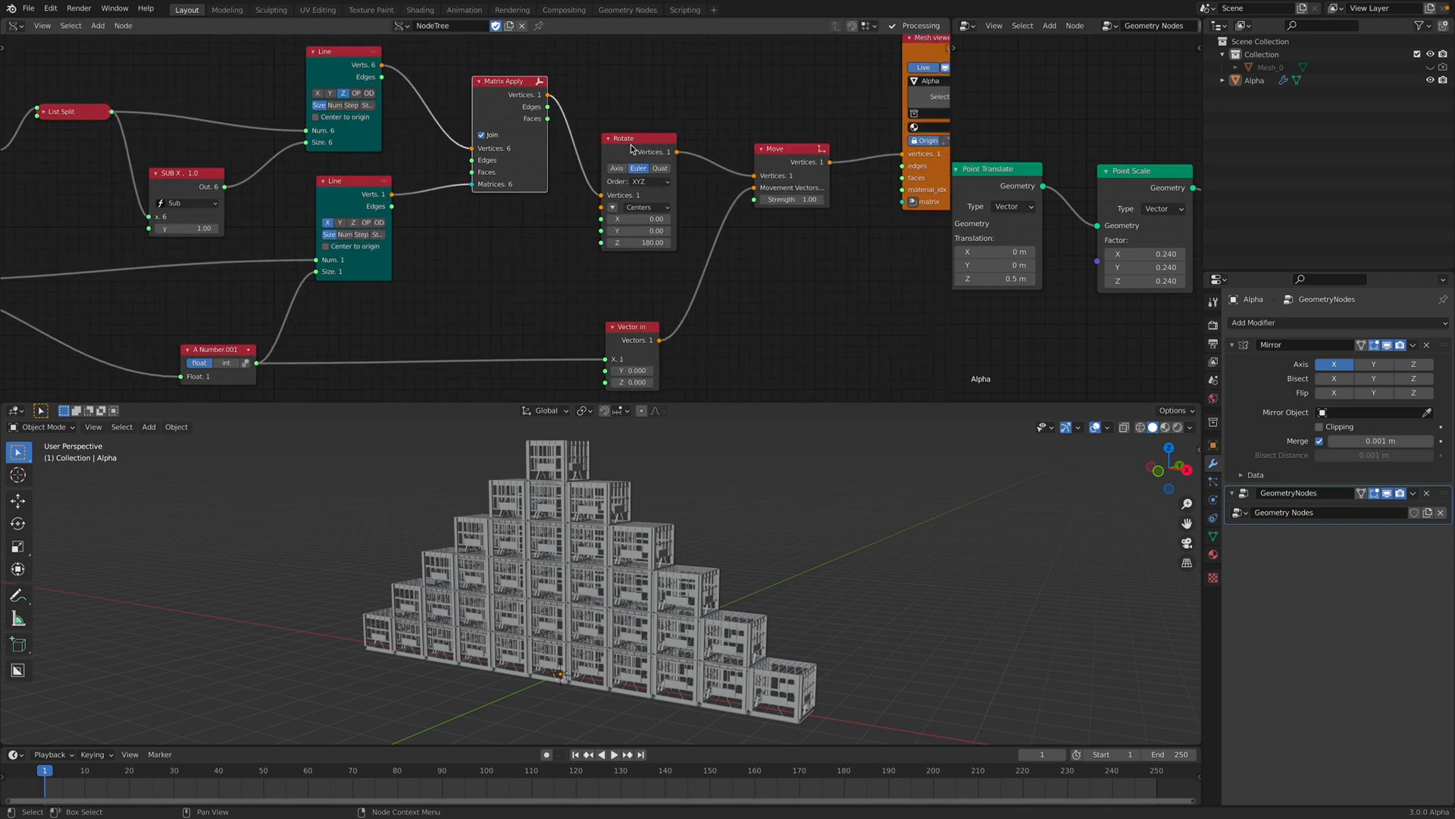
Step: Reposition the Rotate, Move and Z-axis Line nodes to tidy the Sverchok tree, and save the file
drag(620, 144, 619, 130)
middle_drag(682, 155, 549, 153)
drag(657, 159, 647, 145)
middle_drag(561, 168, 624, 162)
scroll(520, 148, down, 2)
key(ctrl+s)
middle_drag(423, 115, 439, 117)
drag(426, 134, 424, 126)
middle_drag(474, 515, 507, 517)
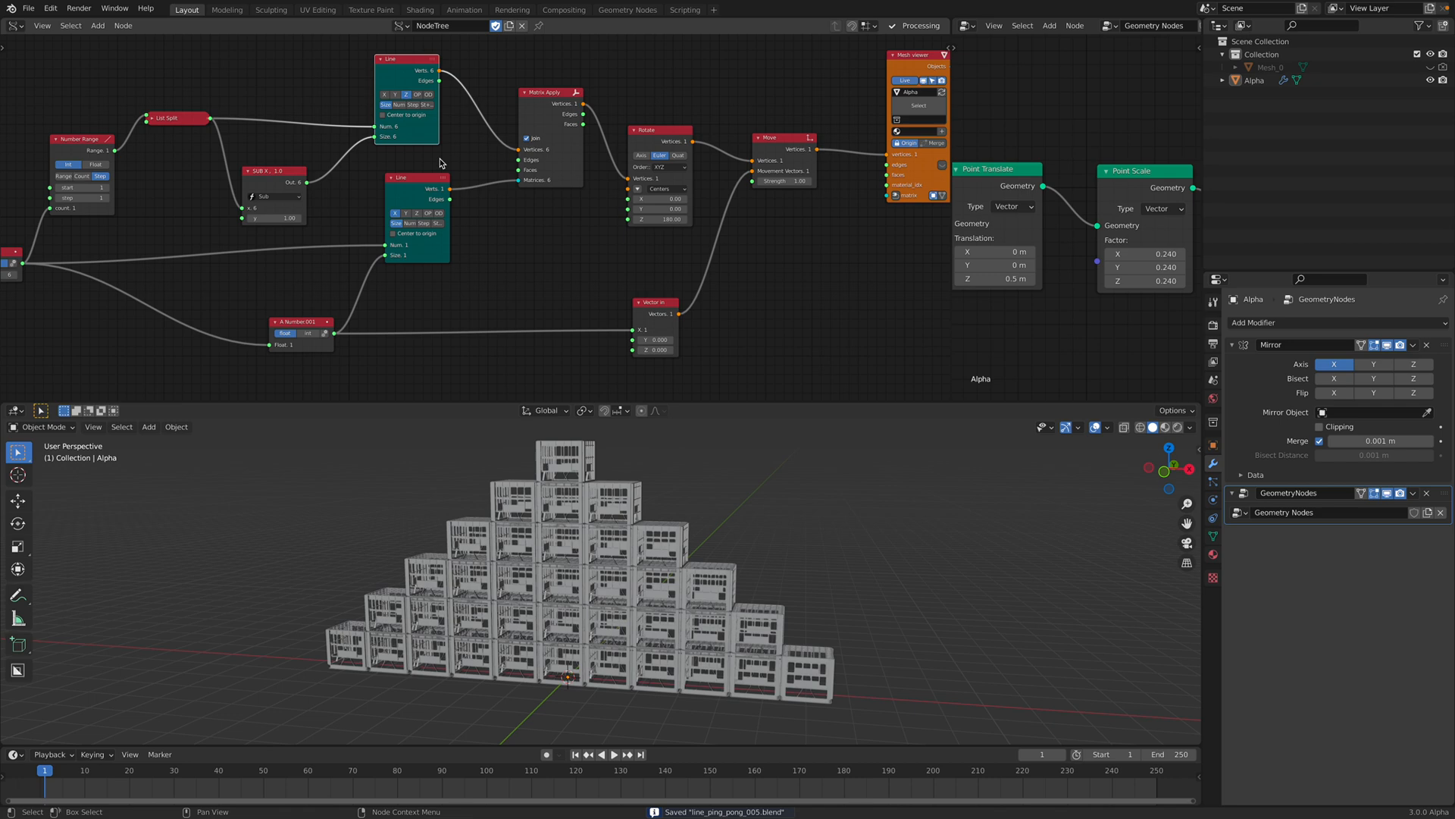
Step: Select Alpha and toggle its Mirror modifier's viewport display to compare the half pyramid with the full one
click(1253, 82)
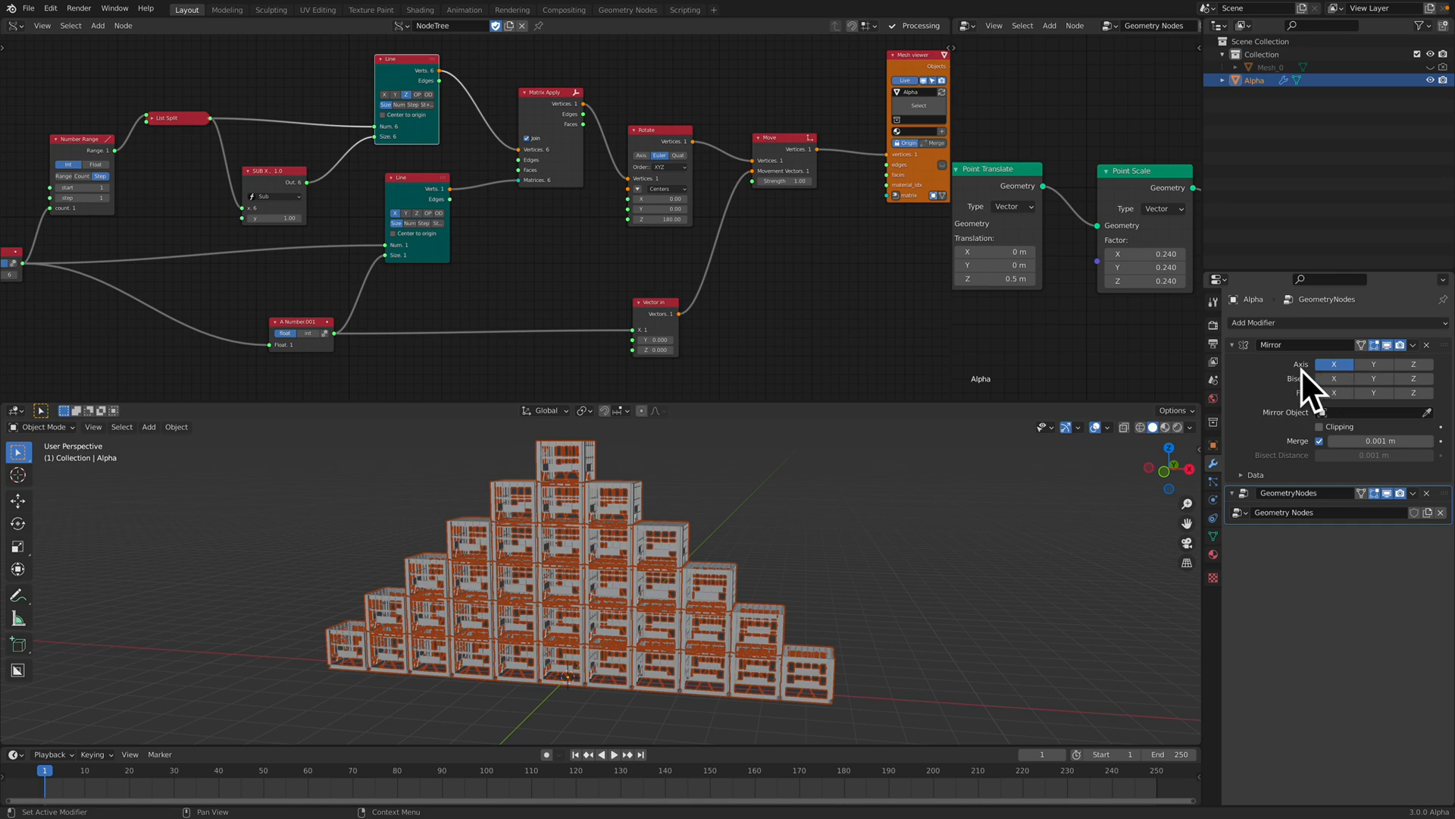
click(1388, 347)
middle_drag(1030, 576, 561, 579)
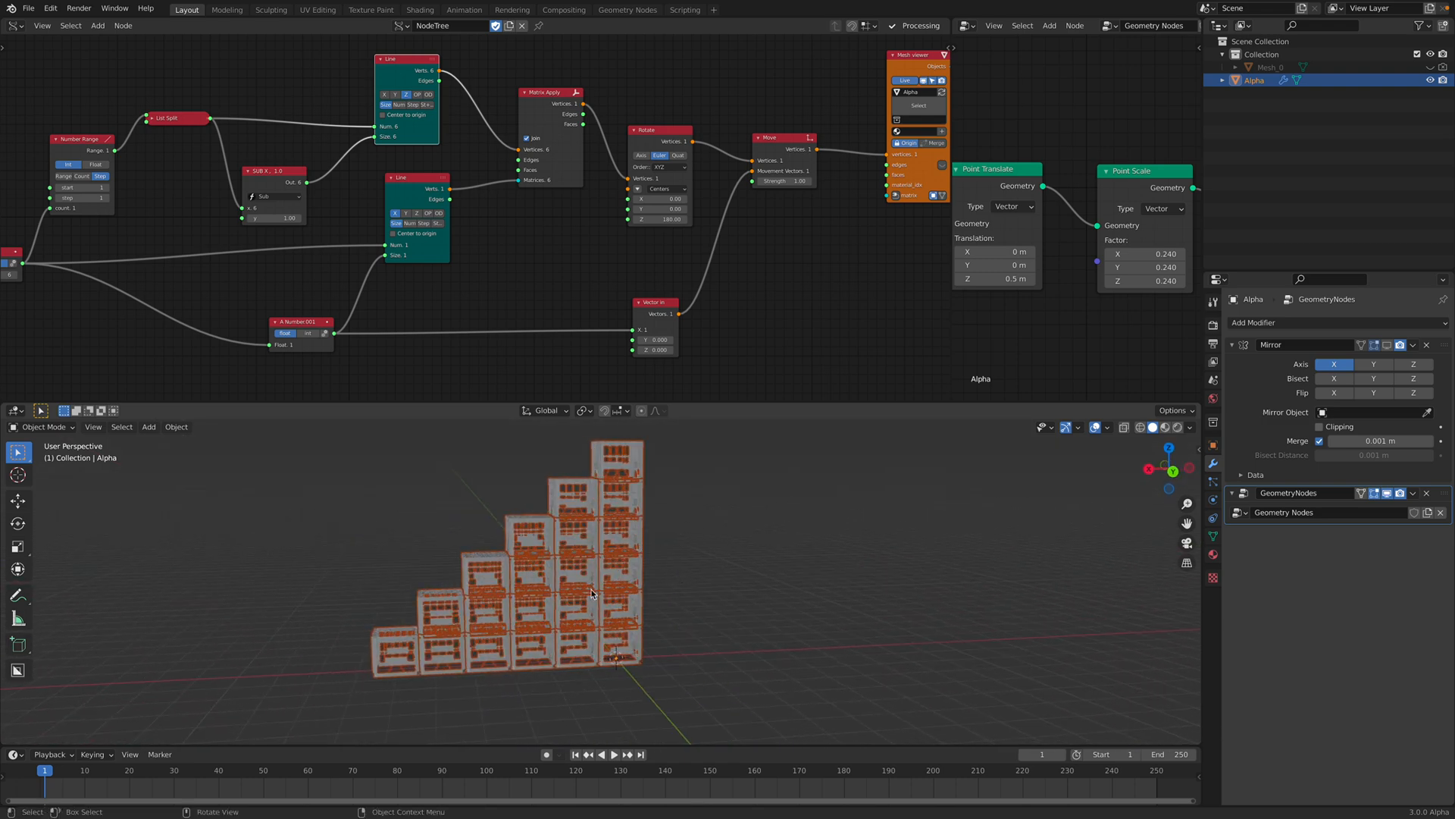
middle_drag(704, 533, 507, 677)
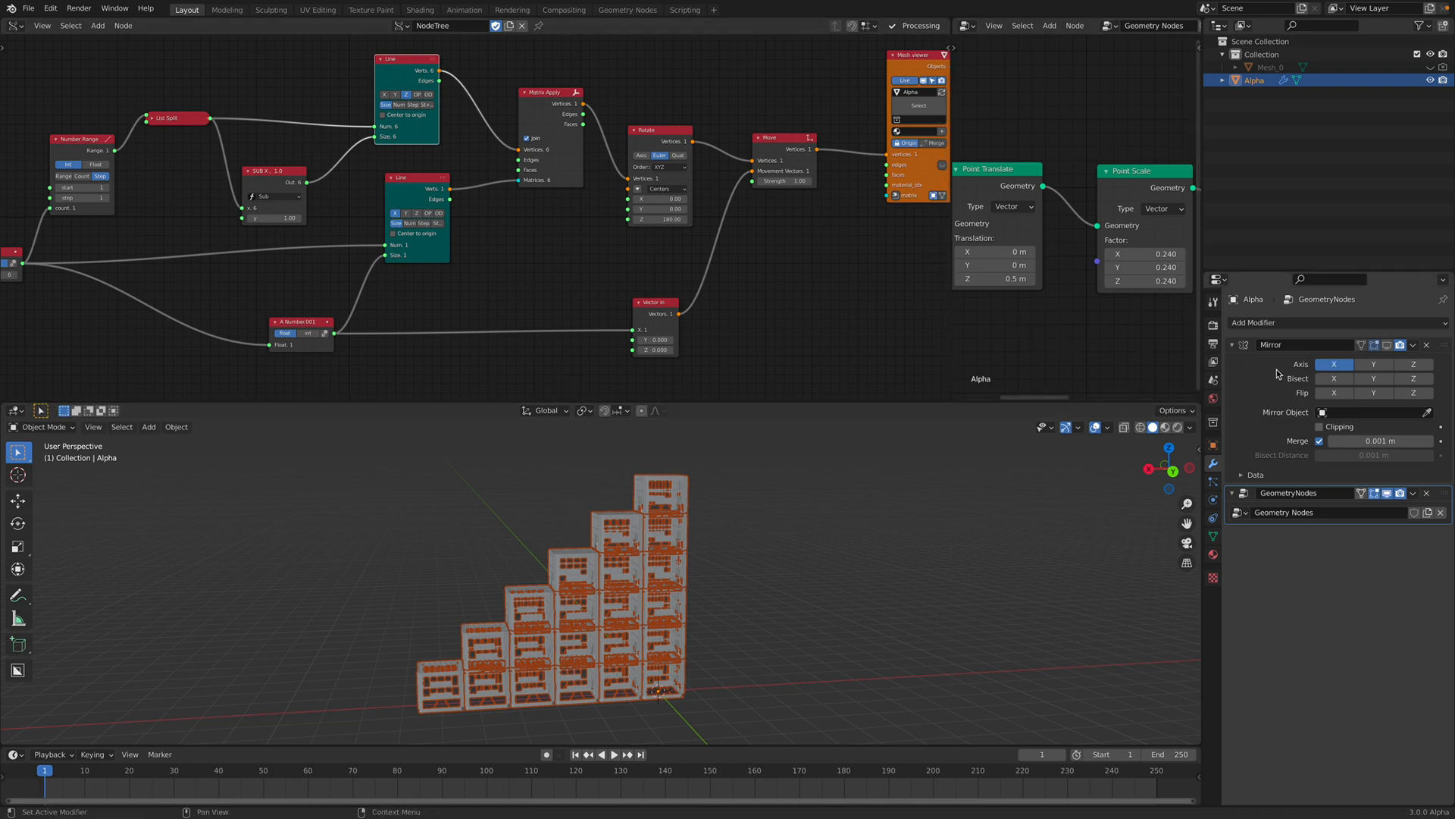
click(1386, 346)
click(1387, 345)
click(1387, 345)
click(1387, 346)
click(1388, 346)
click(1388, 346)
click(1388, 346)
Step: Adjust the position of the Z-axis Line node above the X-axis Line node
mouse_move(432, 231)
middle_down()
mouse_move(595, 244)
mouse_move(503, 226)
mouse_move(535, 223)
mouse_move(443, 224)
middle_up()
drag(442, 77, 456, 72)
scroll(454, 214, up, 2)
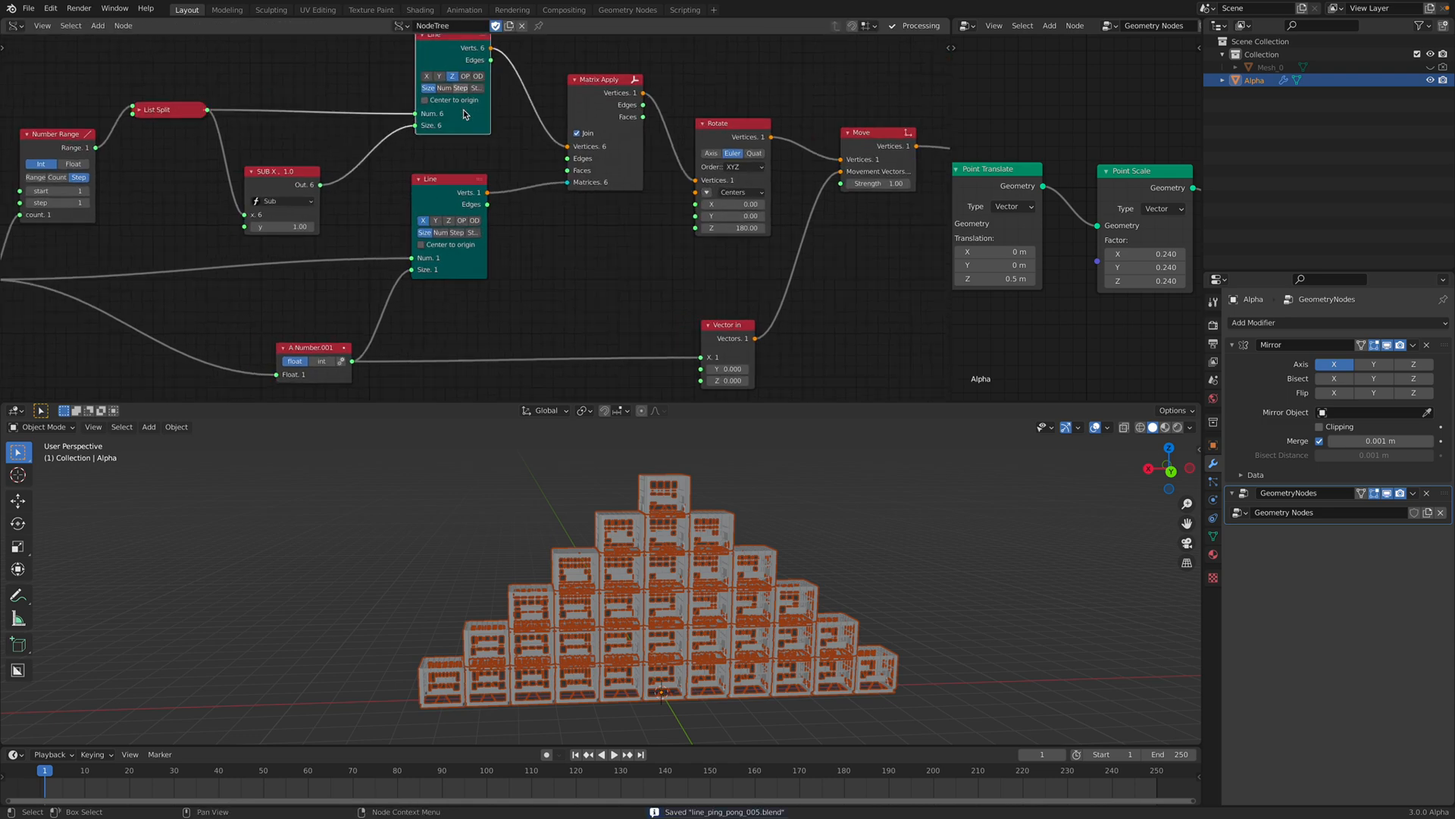
middle_drag(460, 84, 476, 131)
drag(464, 81, 460, 84)
middle_drag(406, 131, 428, 133)
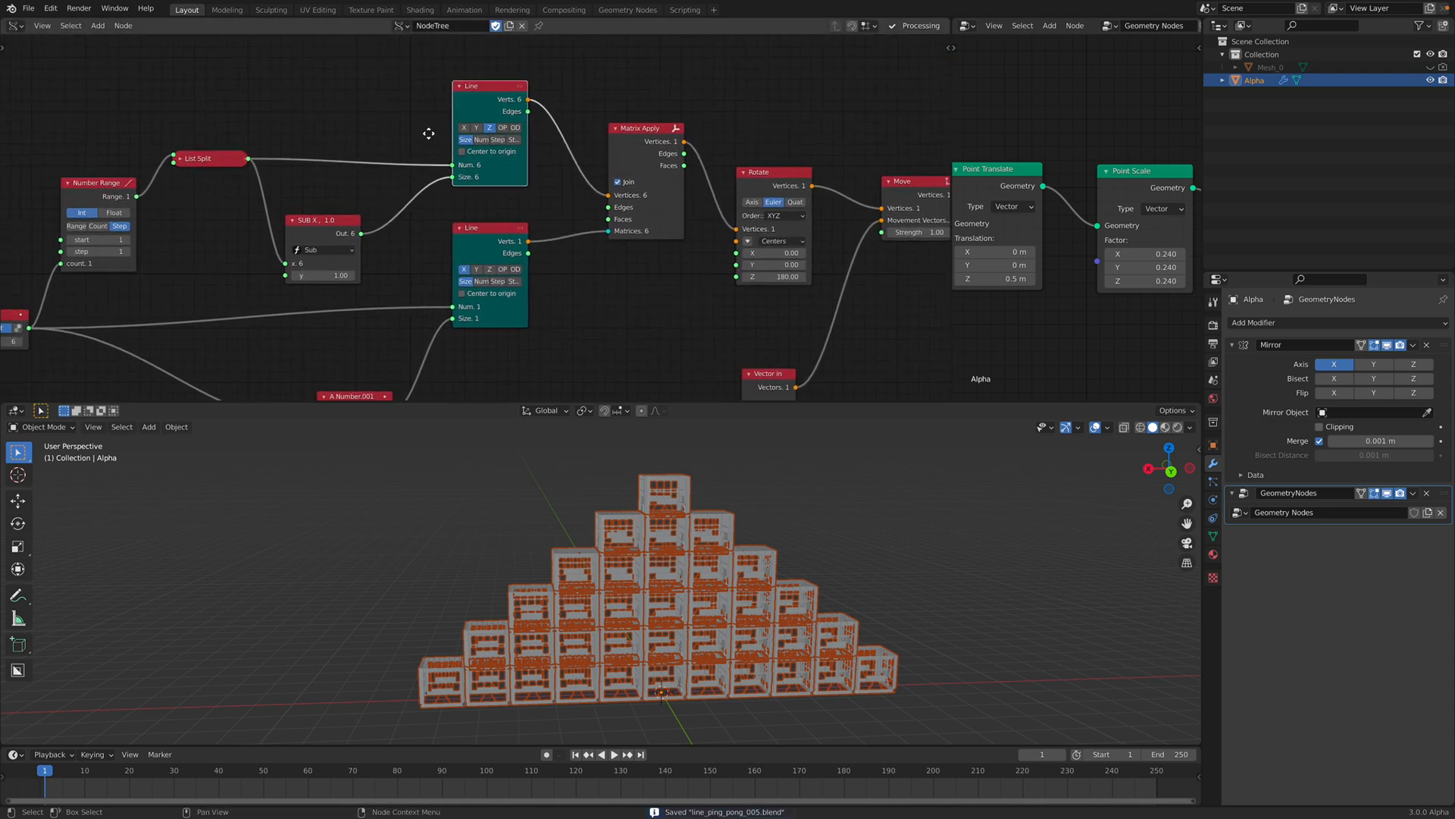
scroll(276, 195, up, 3)
middle_drag(288, 193, 290, 230)
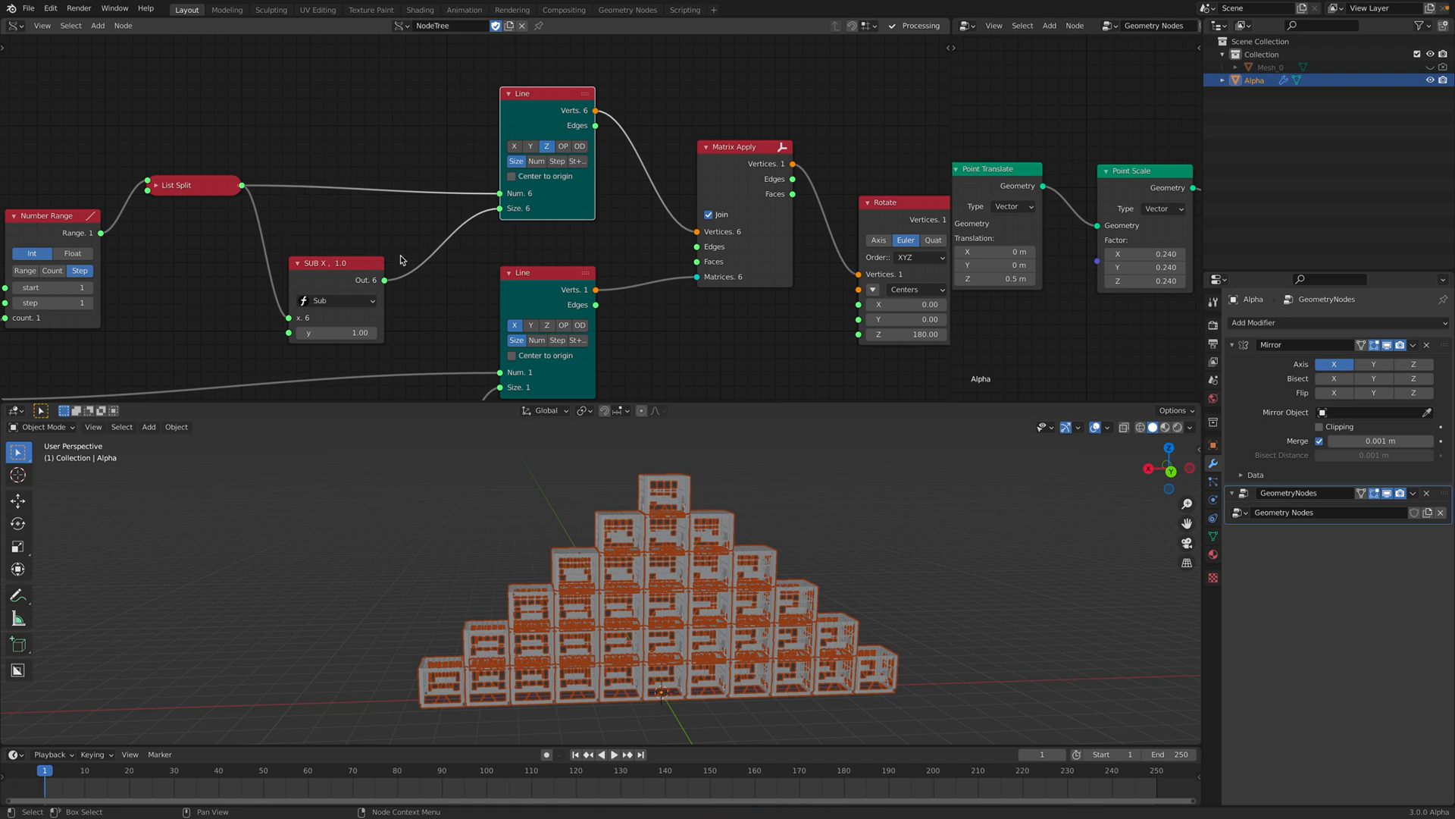
Step: Move the subtraction, List Split and Number Range nodes into a cleaner layout
drag(343, 265, 347, 233)
scroll(321, 219, down, 2)
middle_drag(321, 219, 404, 195)
drag(308, 159, 305, 134)
drag(196, 192, 197, 175)
middle_drag(269, 161, 316, 167)
drag(325, 151, 336, 142)
drag(221, 194, 226, 178)
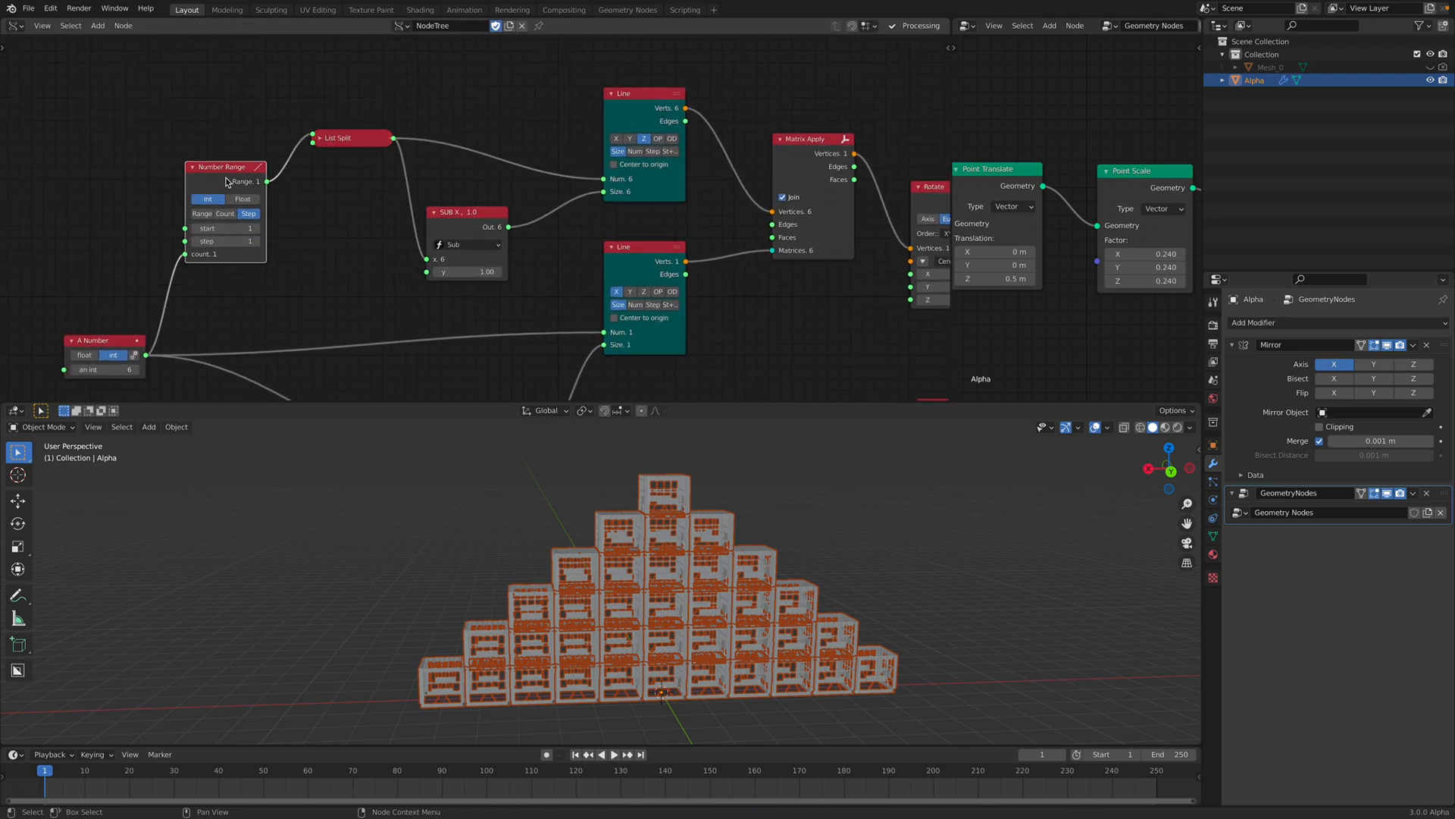
Step: Add a Stethoscope MK2 node above List Split and connect the Number Range output to inspect its data
middle_drag(317, 193, 287, 289)
key(alt+space)
text(ste)
key(Return)
click(371, 149)
drag(238, 280, 365, 205)
scroll(407, 101, up, 4)
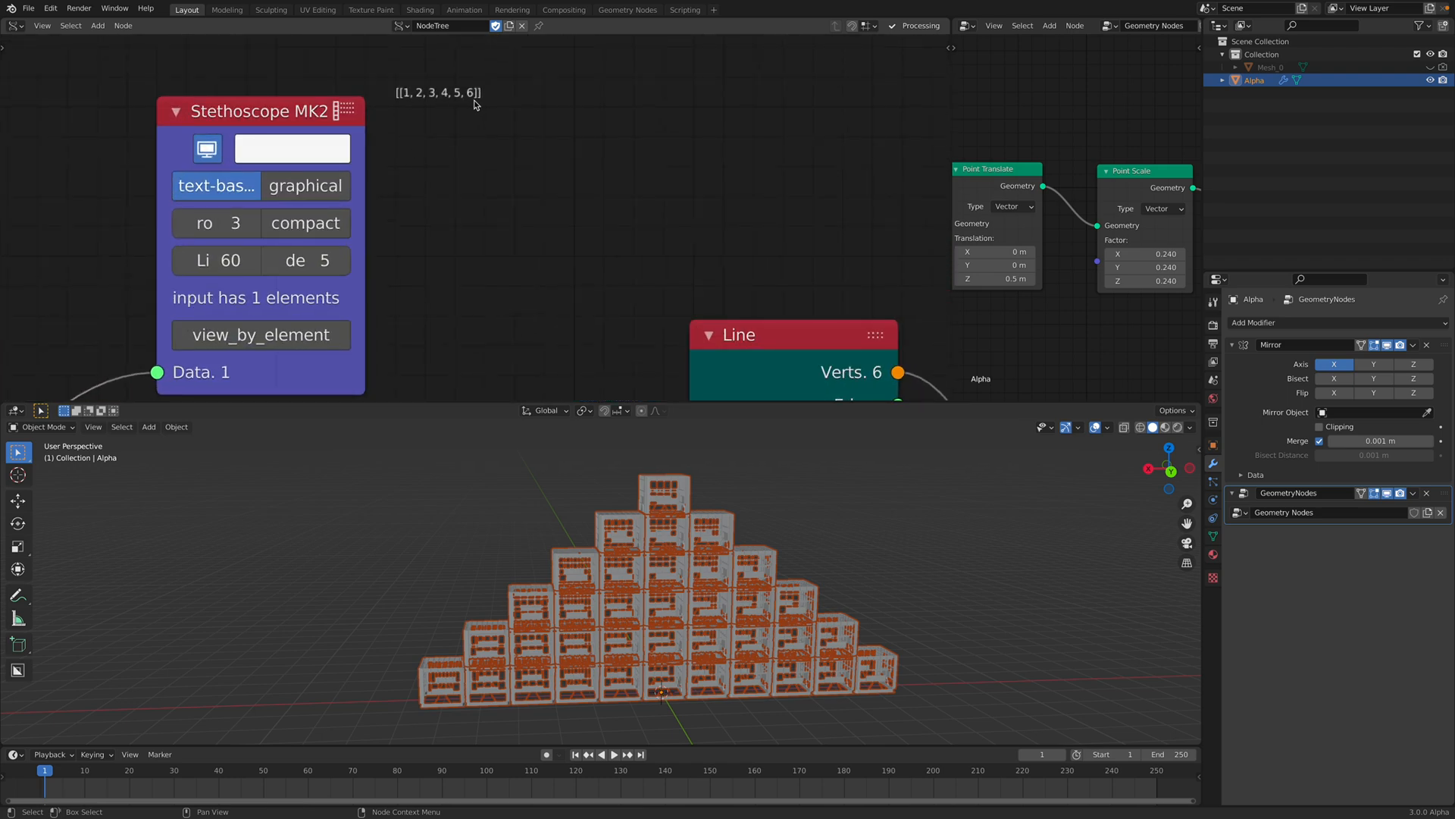
scroll(476, 104, down, 4)
drag(442, 182, 353, 172)
scroll(358, 191, down, 1)
middle_drag(362, 201, 394, 173)
Step: Duplicate the Stethoscope MK2 node and connect the subtraction node's output to it to inspect the values
middle_drag(429, 284, 317, 352)
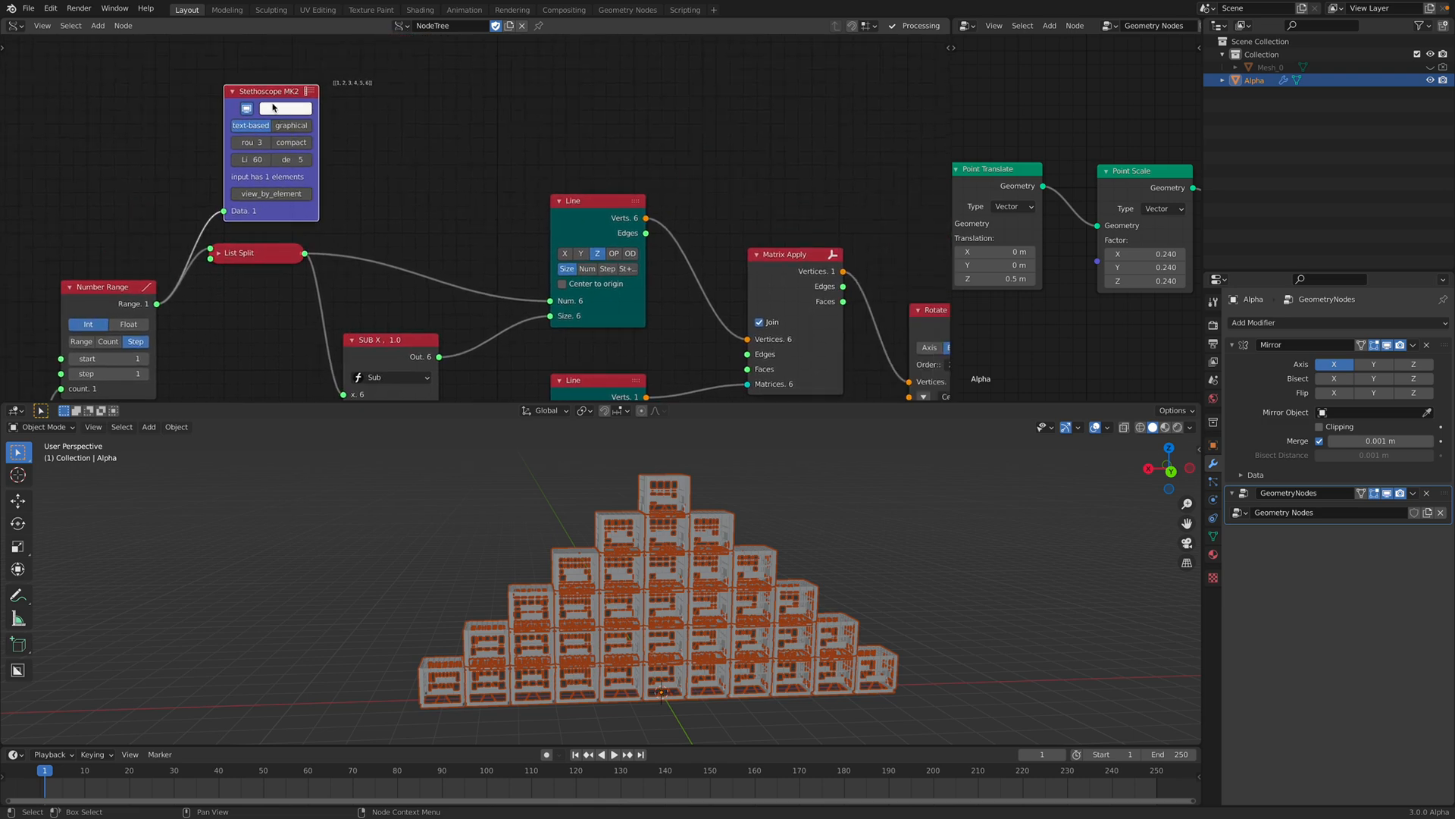
key(shift+d)
click(452, 113)
middle_drag(465, 357, 402, 325)
drag(375, 324, 340, 197)
middle_drag(372, 274, 384, 318)
scroll(474, 138, up, 3)
middle_drag(474, 138, 535, 259)
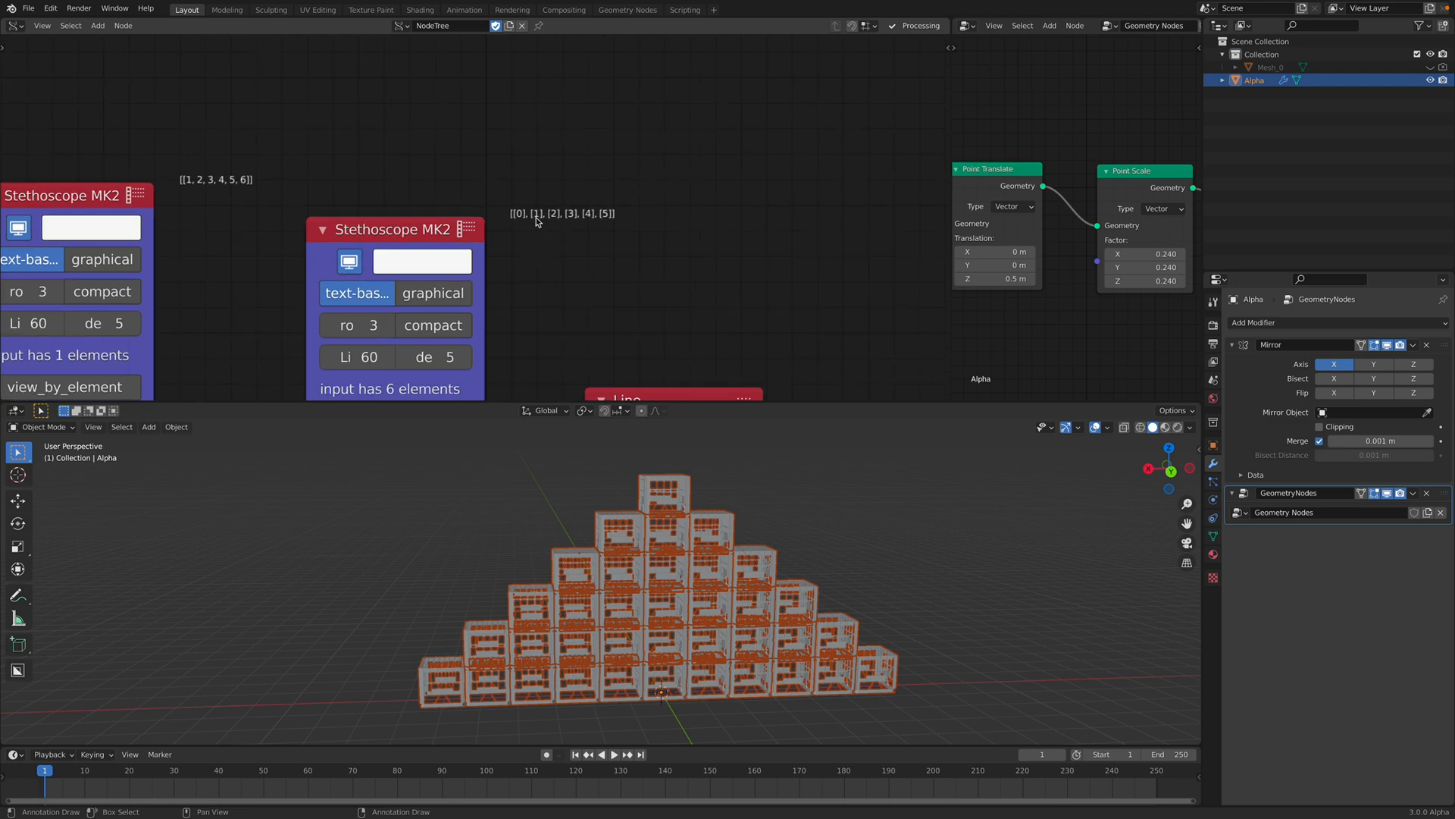
Step: Shift the Z-axis Line node slightly and undo the move
scroll(471, 279, down, 10)
middle_drag(451, 269, 468, 235)
scroll(429, 241, up, 4)
scroll(455, 280, down, 1)
middle_drag(479, 314, 433, 187)
drag(551, 161, 543, 161)
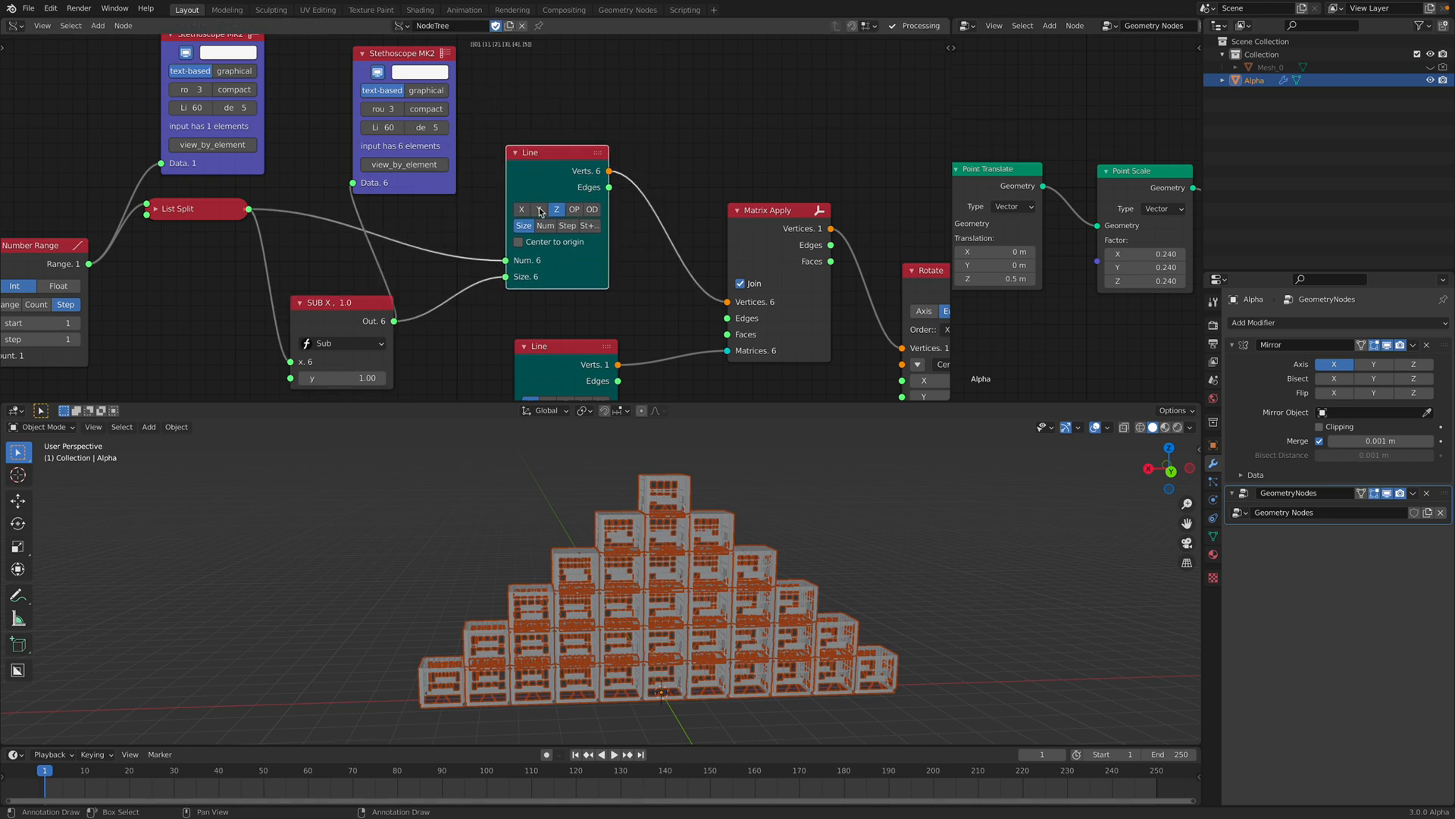
key(ctrl+z)
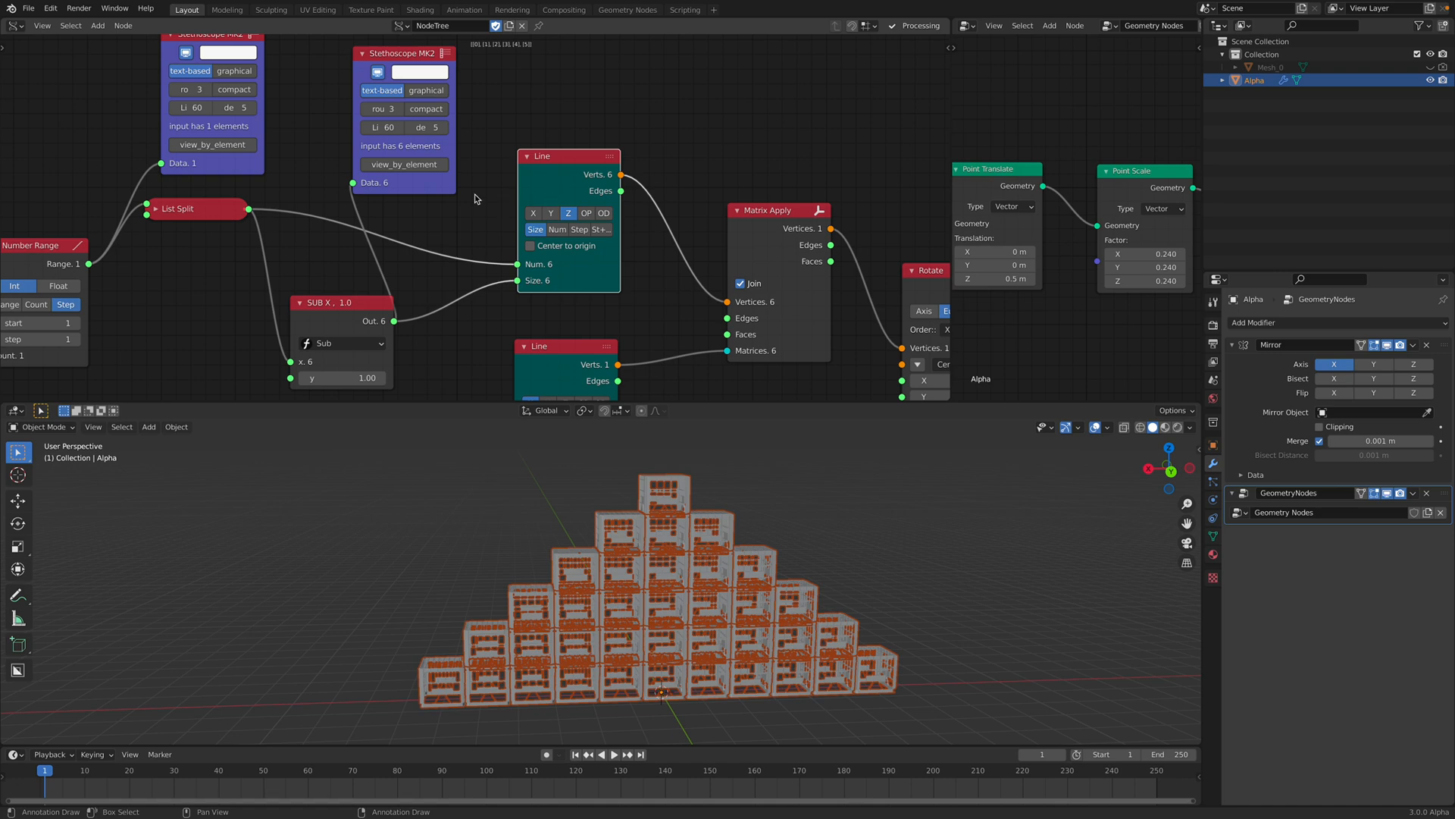
Step: Reposition the A Number node, try an integer value of 10, and settle on 8
middle_drag(479, 201, 518, 209)
scroll(469, 215, down, 1)
middle_drag(137, 277, 309, 151)
drag(171, 346, 124, 322)
middle_drag(192, 305, 218, 273)
click(177, 323)
click(177, 323)
click(176, 319)
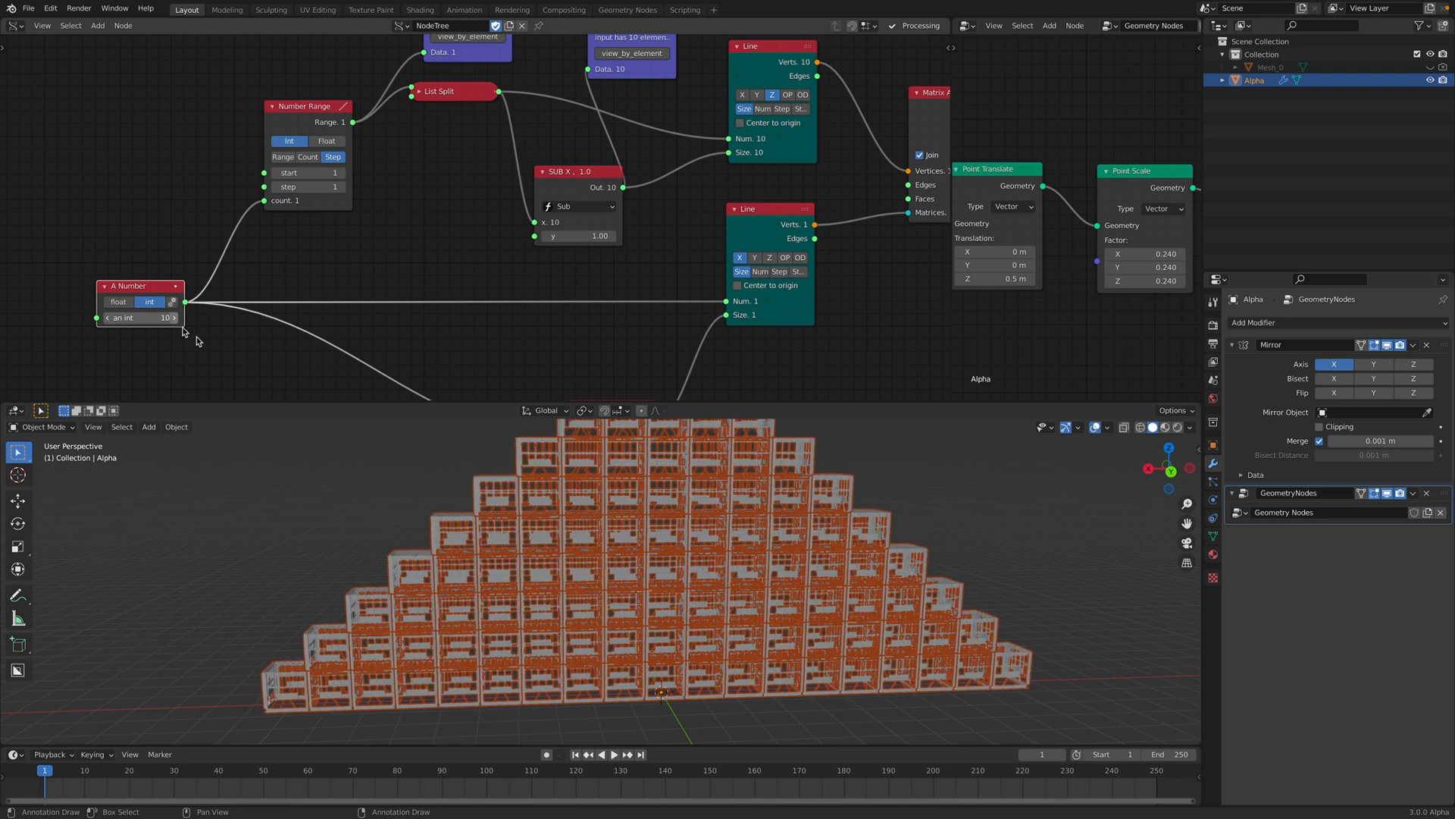
click(176, 319)
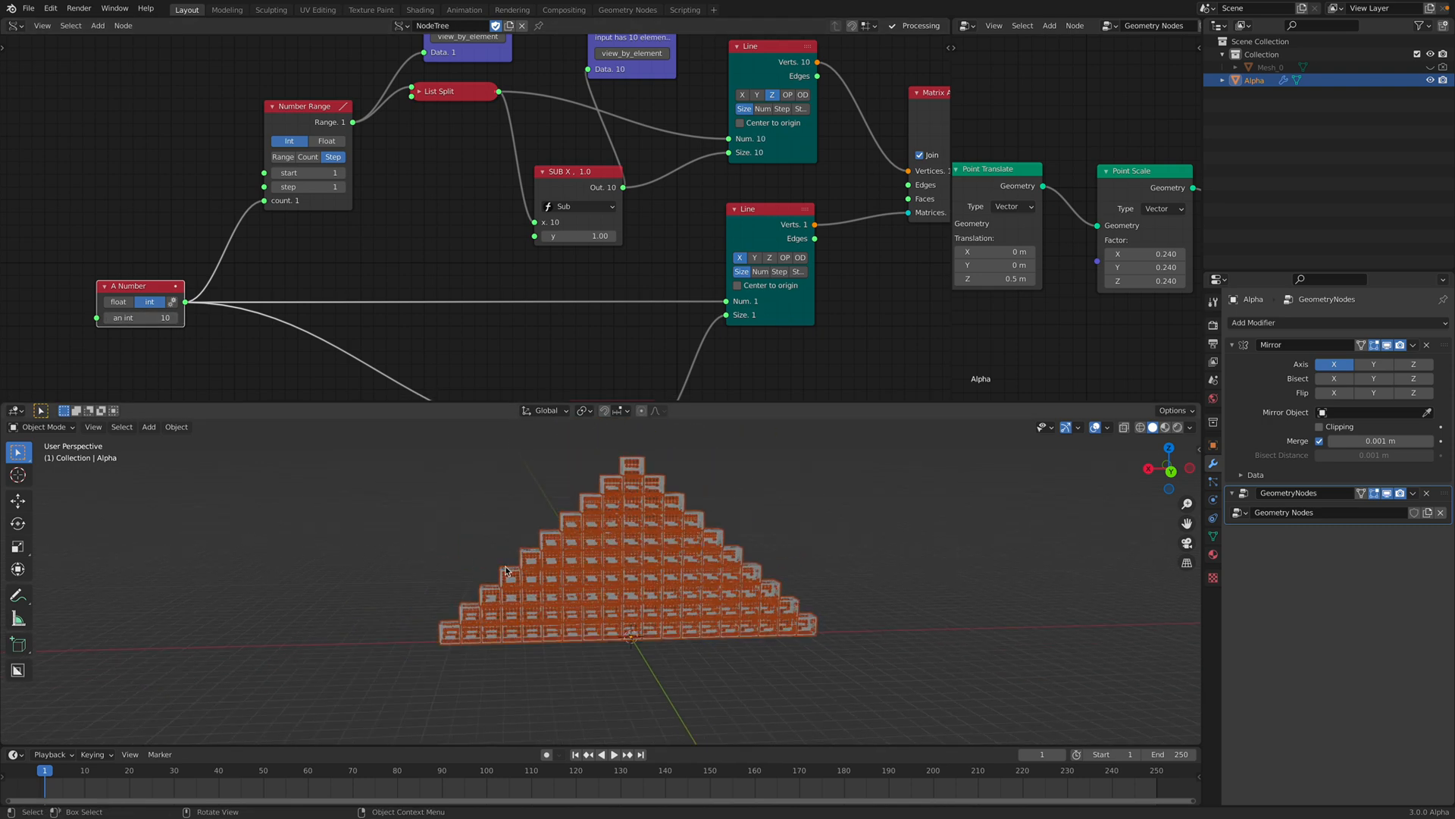
click(112, 318)
click(112, 319)
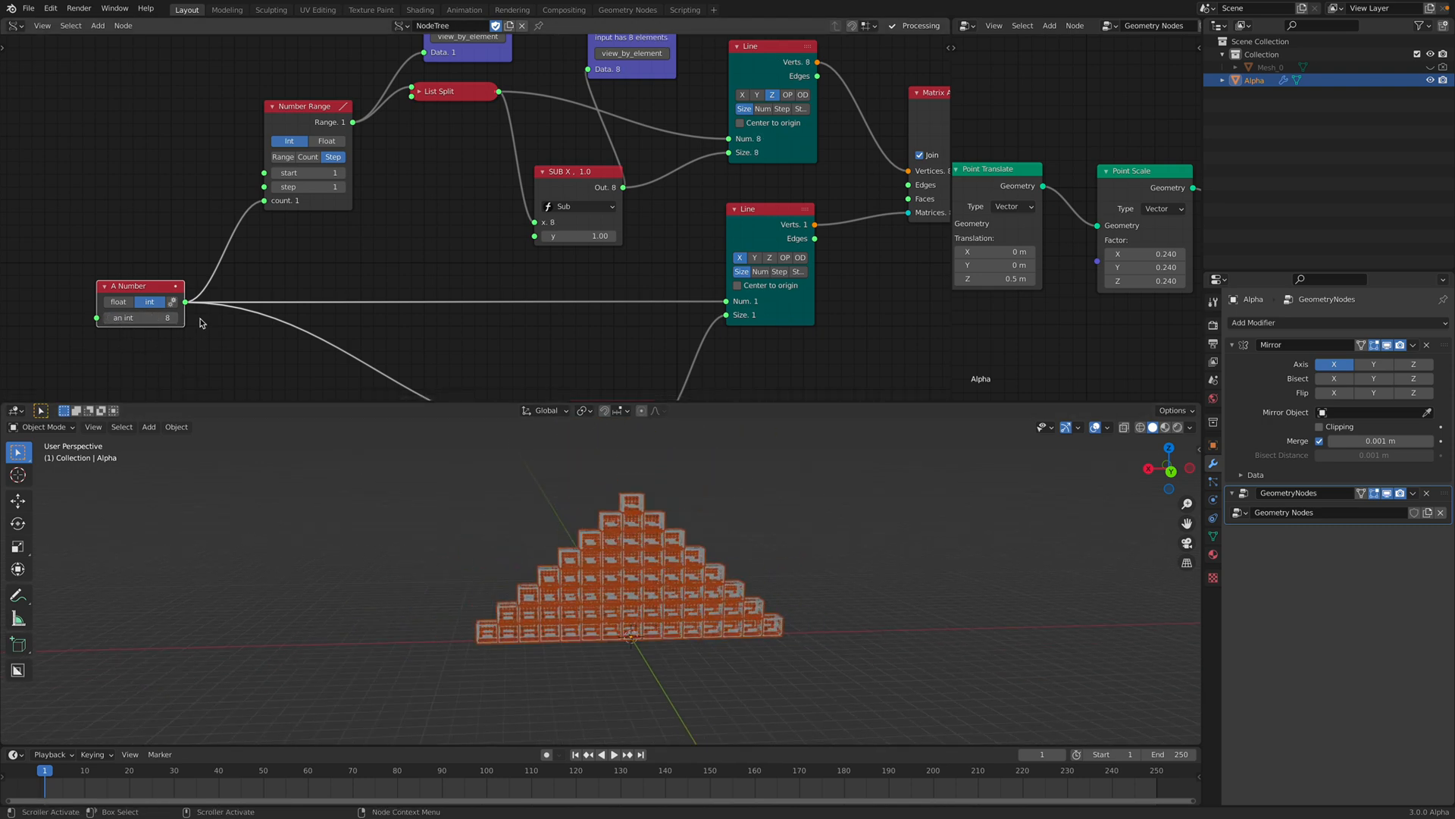
Step: Move the Matrix Apply node closer to the Line nodes and bring the end of the tree into view
middle_drag(700, 116, 494, 221)
mouse_move(601, 204)
middle_down()
mouse_move(477, 232)
mouse_move(478, 210)
middle_up()
middle_drag(568, 180, 489, 164)
drag(421, 215, 387, 202)
mouse_move(542, 104)
middle_down()
mouse_move(504, 141)
mouse_move(463, 123)
mouse_move(440, 80)
middle_up()
scroll(432, 159, down, 4)
middle_drag(526, 253, 558, 178)
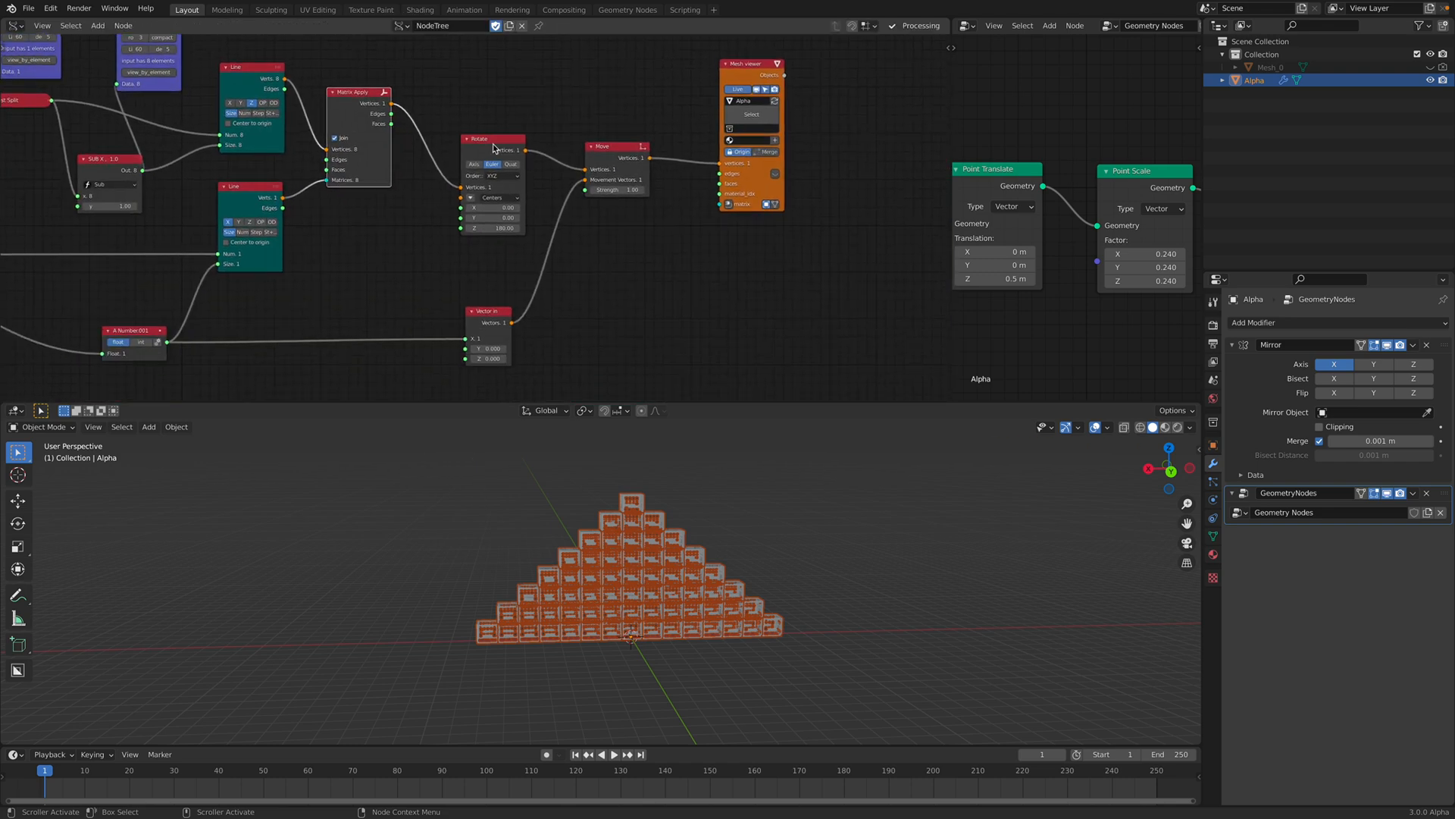
Step: Reposition the Rotate and Move nodes and add a Viewer Draw node above the end of the Sverchok tree
drag(494, 145, 511, 150)
drag(629, 156, 640, 180)
middle_drag(425, 37, 488, 162)
key(alt+space)
text(viuew=)
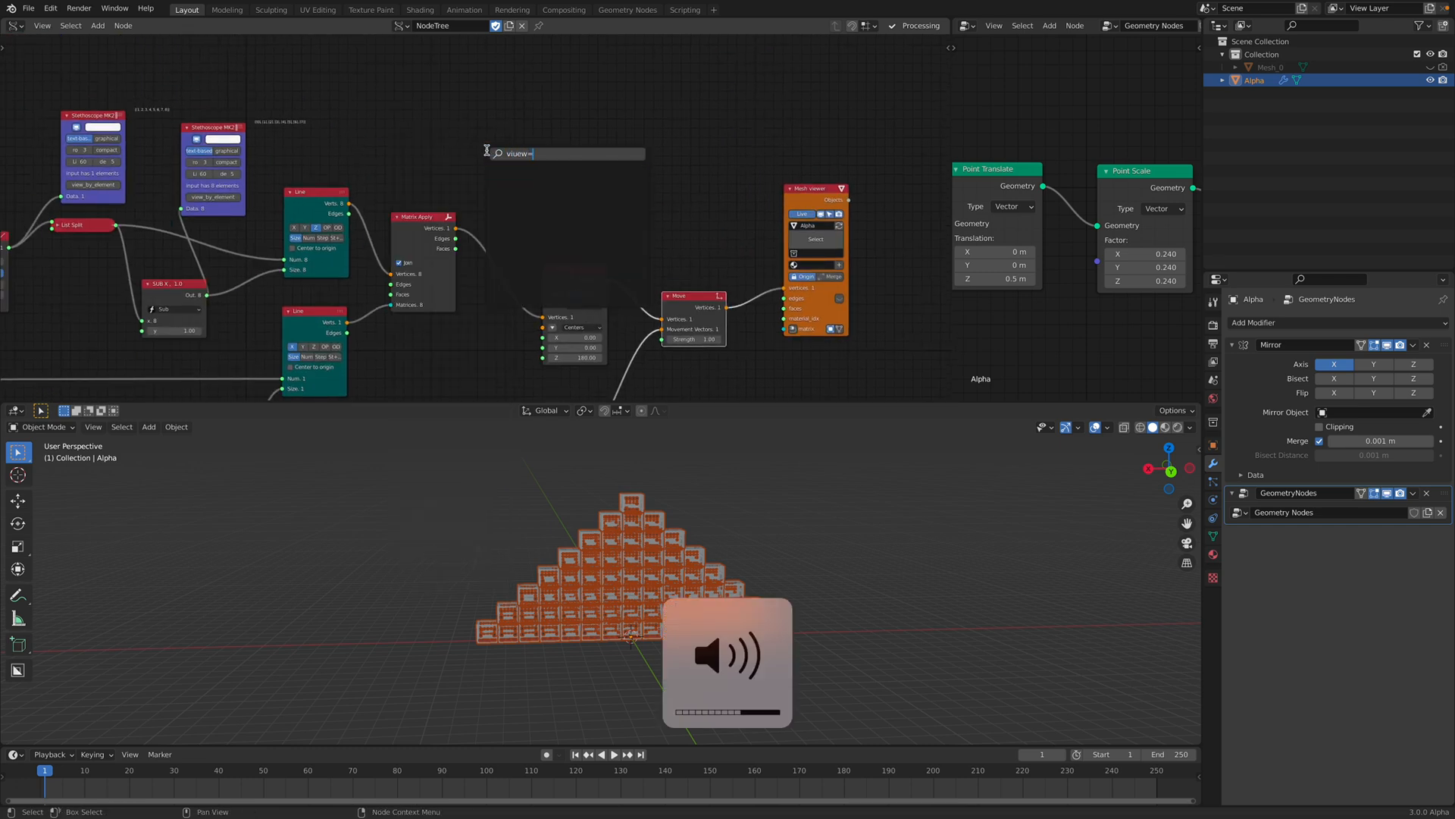
key(BackSpace)
key(BackSpace)
key(BackSpace)
key(BackSpace)
text(er)
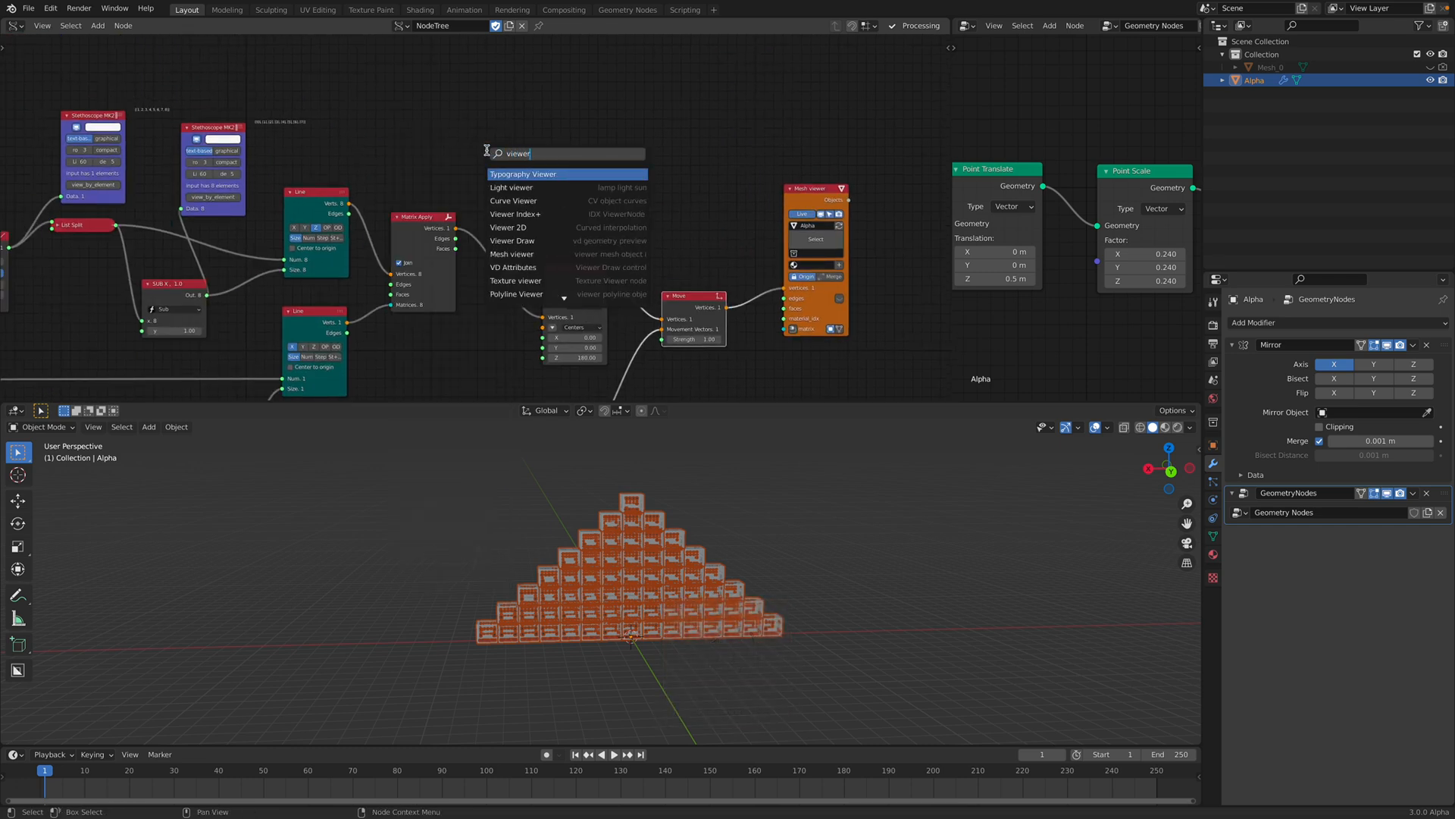
text(draw)
key(Return)
click(498, 97)
Step: Connect the Matrix Apply node's vertices output to the Viewer Draw node's vertices input
middle_drag(424, 220, 403, 169)
scroll(402, 169, up, 1)
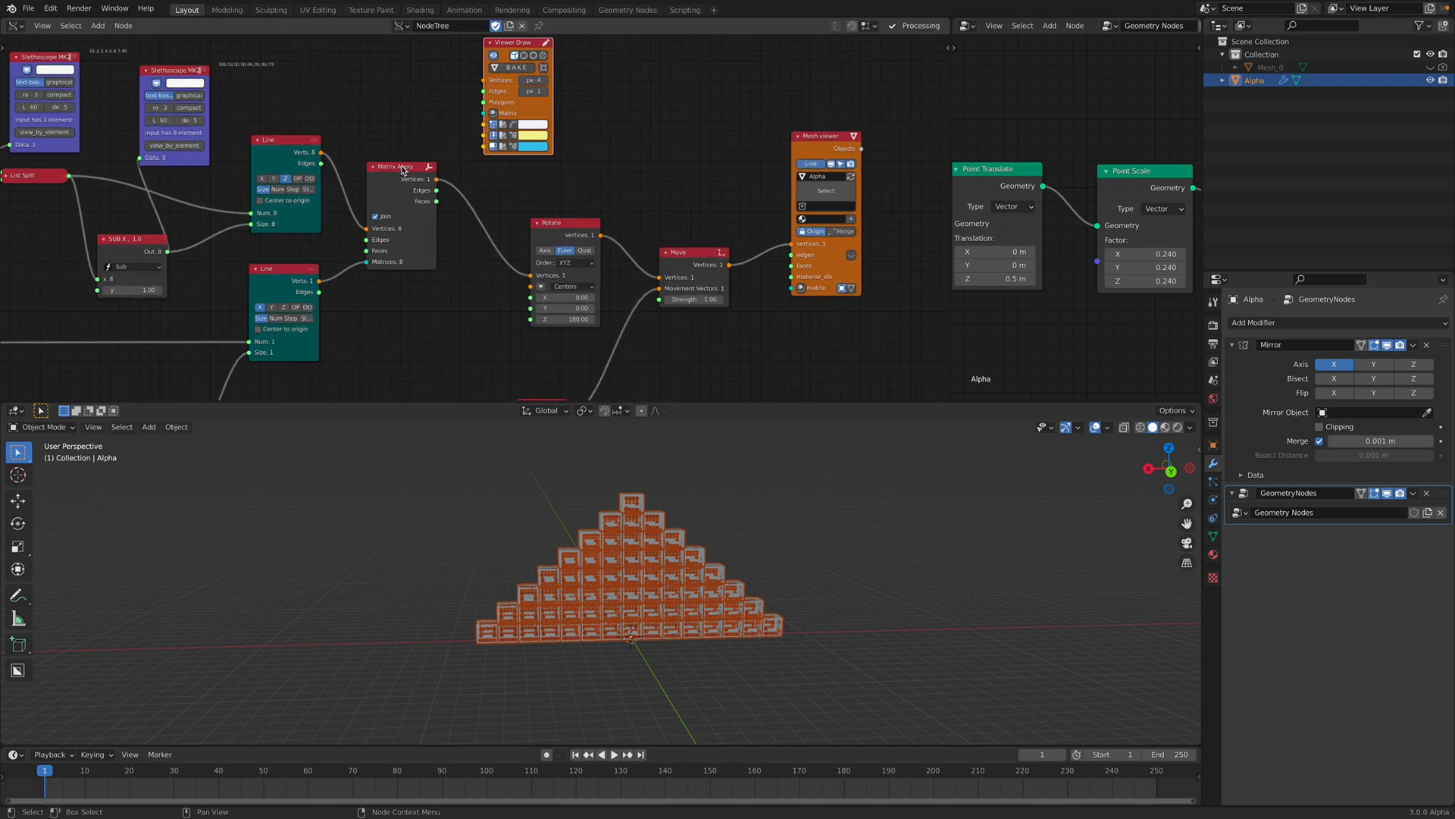
drag(438, 180, 443, 136)
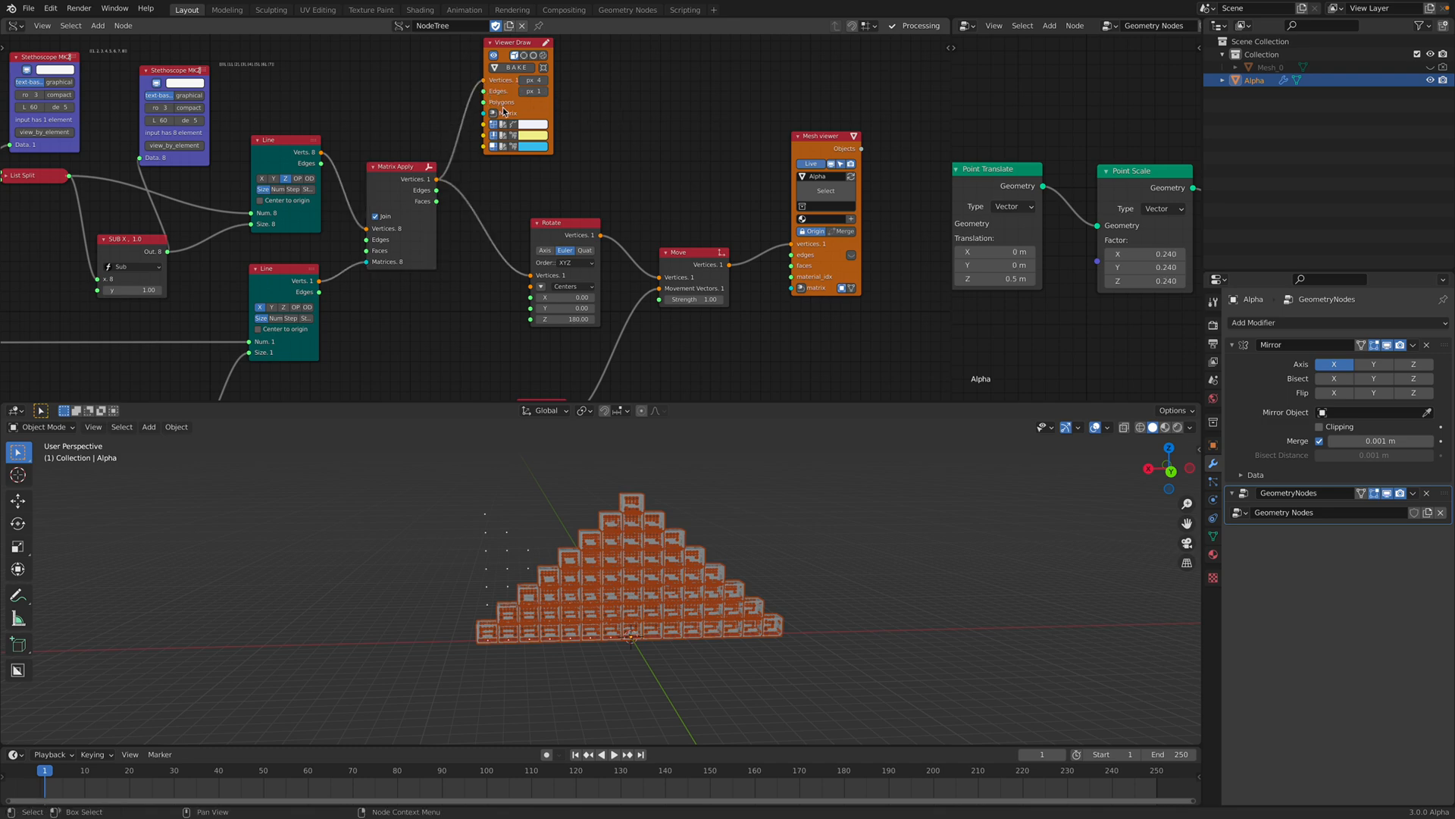
Step: Feed the Viewer Draw matrix input from a new Matrix In node and offset its X location to 10.860
click(494, 113)
drag(408, 98, 385, 68)
click(373, 102)
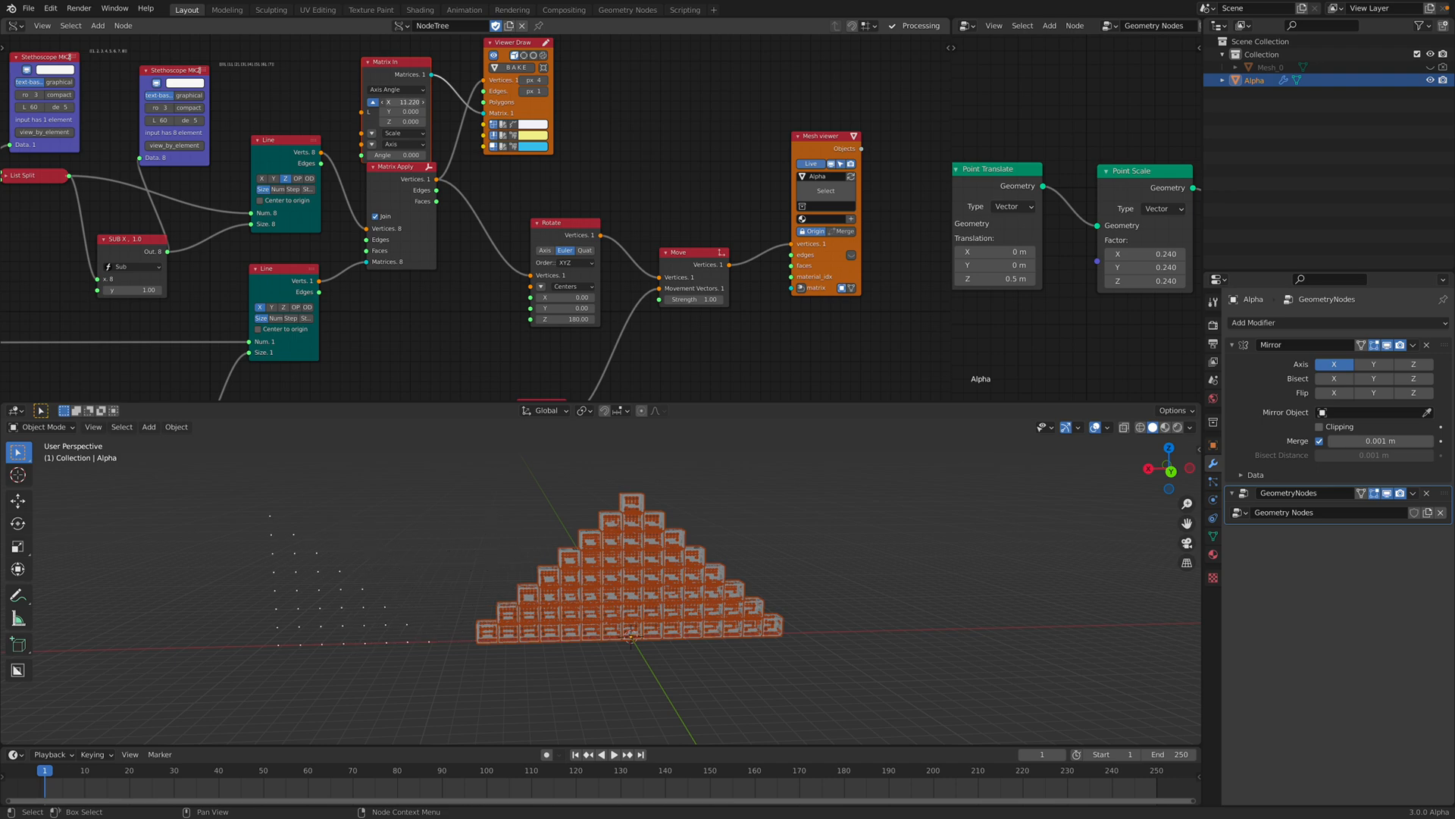
drag(403, 102, 393, 102)
shift+middle_drag(356, 545, 392, 526)
scroll(391, 526, up, 3)
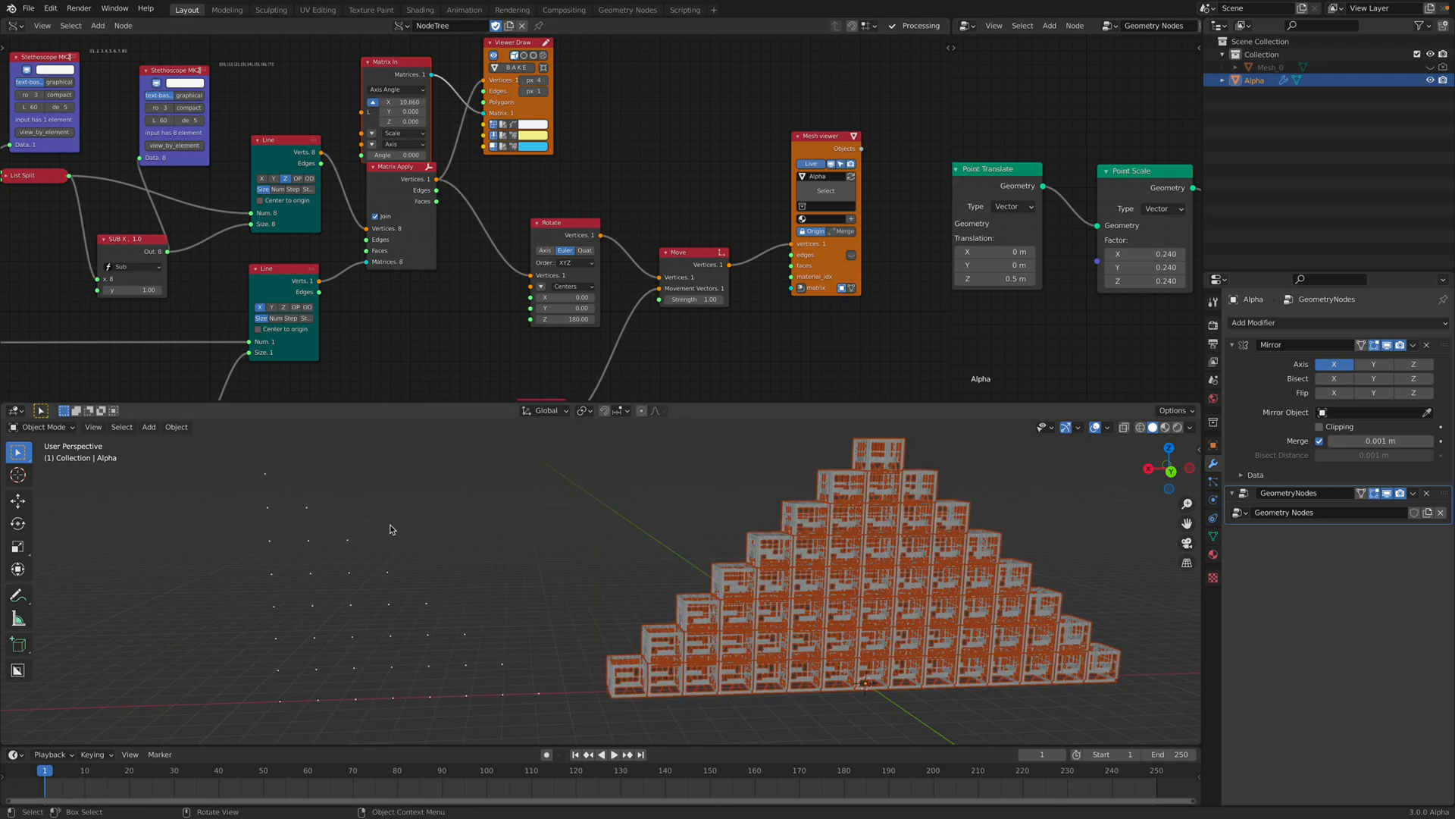
middle_drag(442, 623, 456, 624)
Step: Separate the overlapping Matrix Apply and Matrix In nodes by moving them apart vertically
middle_drag(416, 166, 460, 182)
drag(442, 192, 437, 205)
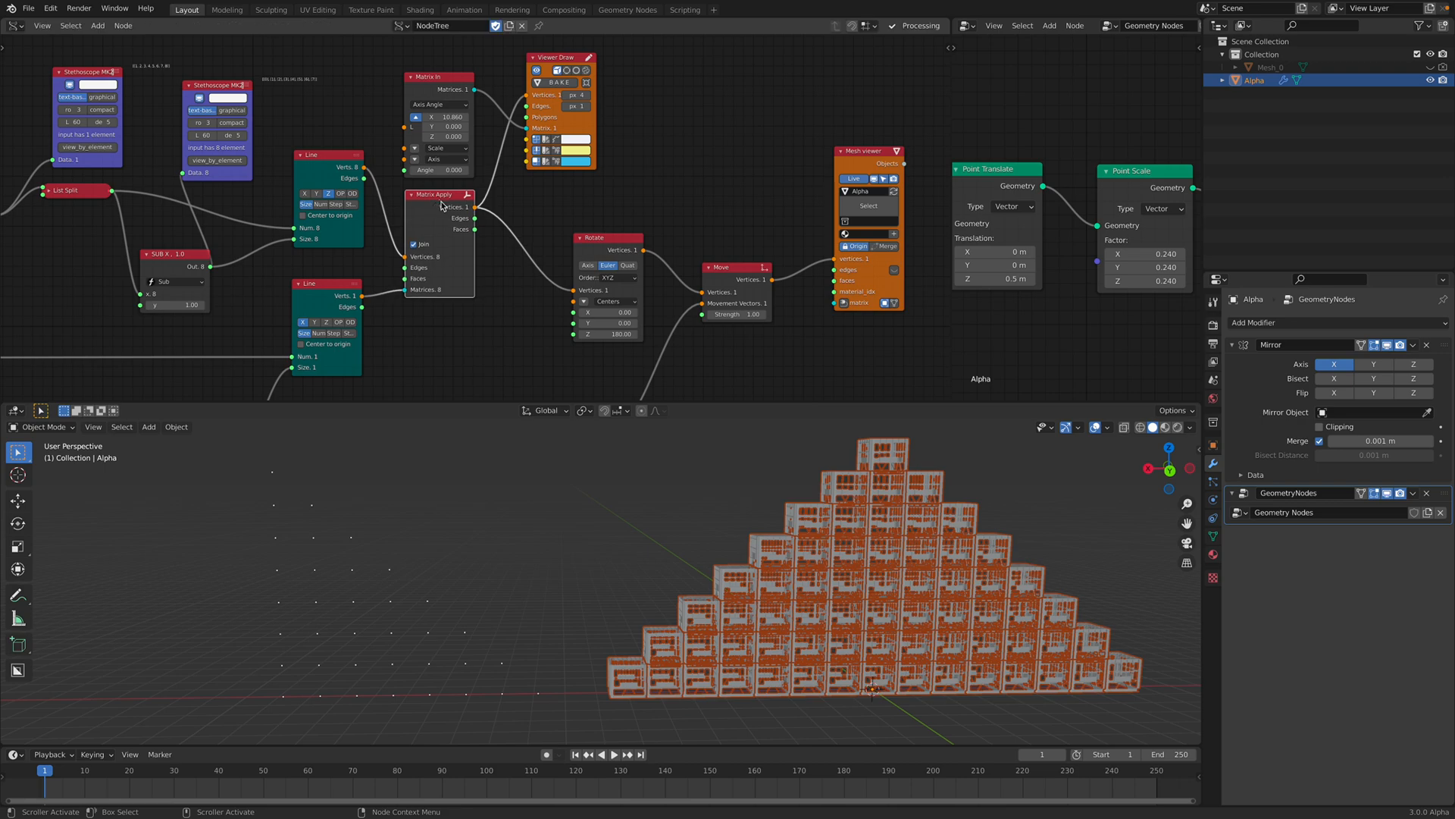
middle_drag(443, 122, 449, 135)
drag(443, 106, 442, 100)
Step: Collapse the X-axis Line node that feeds the Matrix Apply matrices input
scroll(447, 612, down, 1)
middle_drag(241, 252, 411, 170)
scroll(371, 246, down, 1)
drag(492, 197, 495, 196)
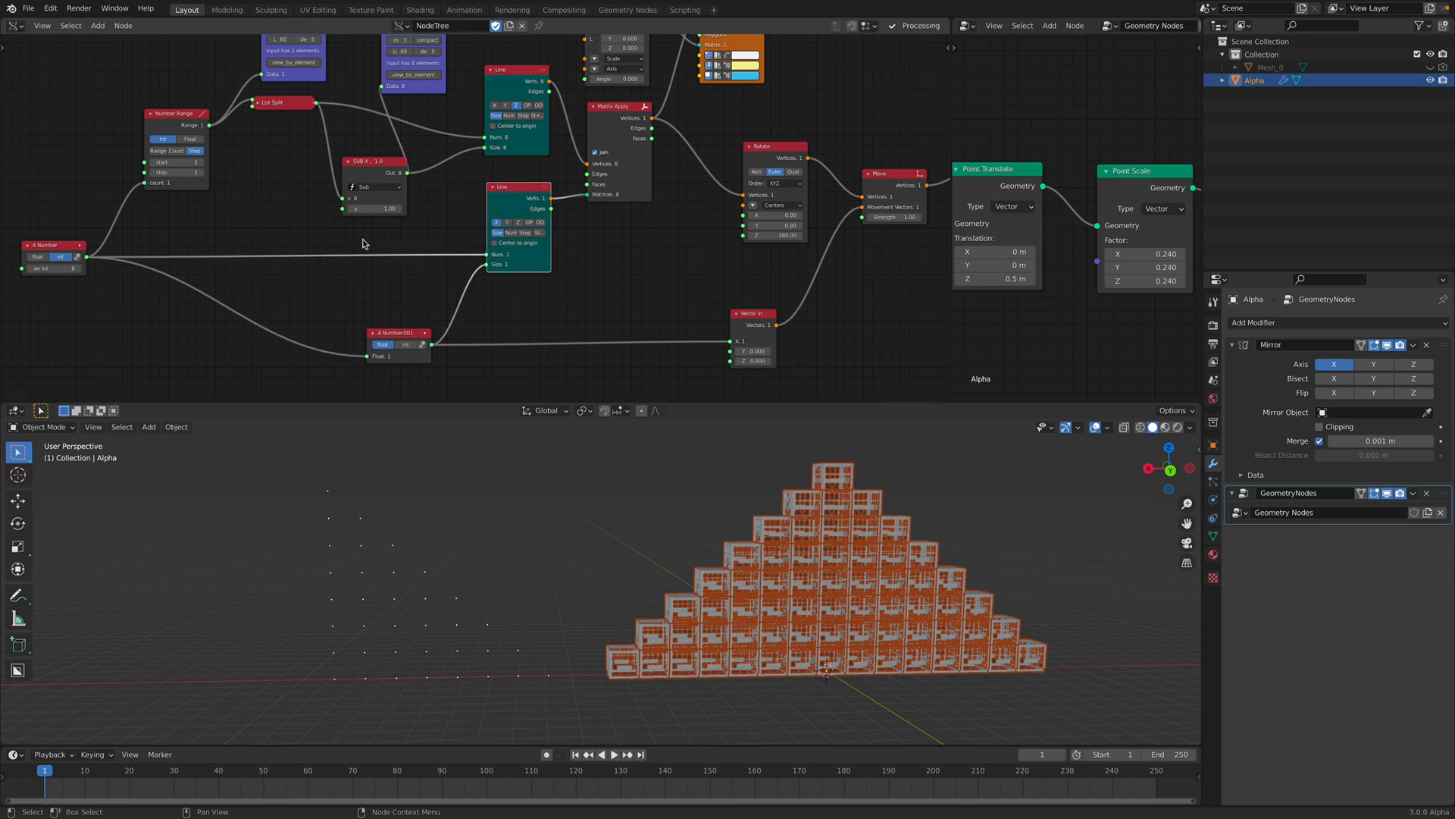
scroll(484, 214, up, 1)
middle_drag(485, 215, 473, 241)
key(h)
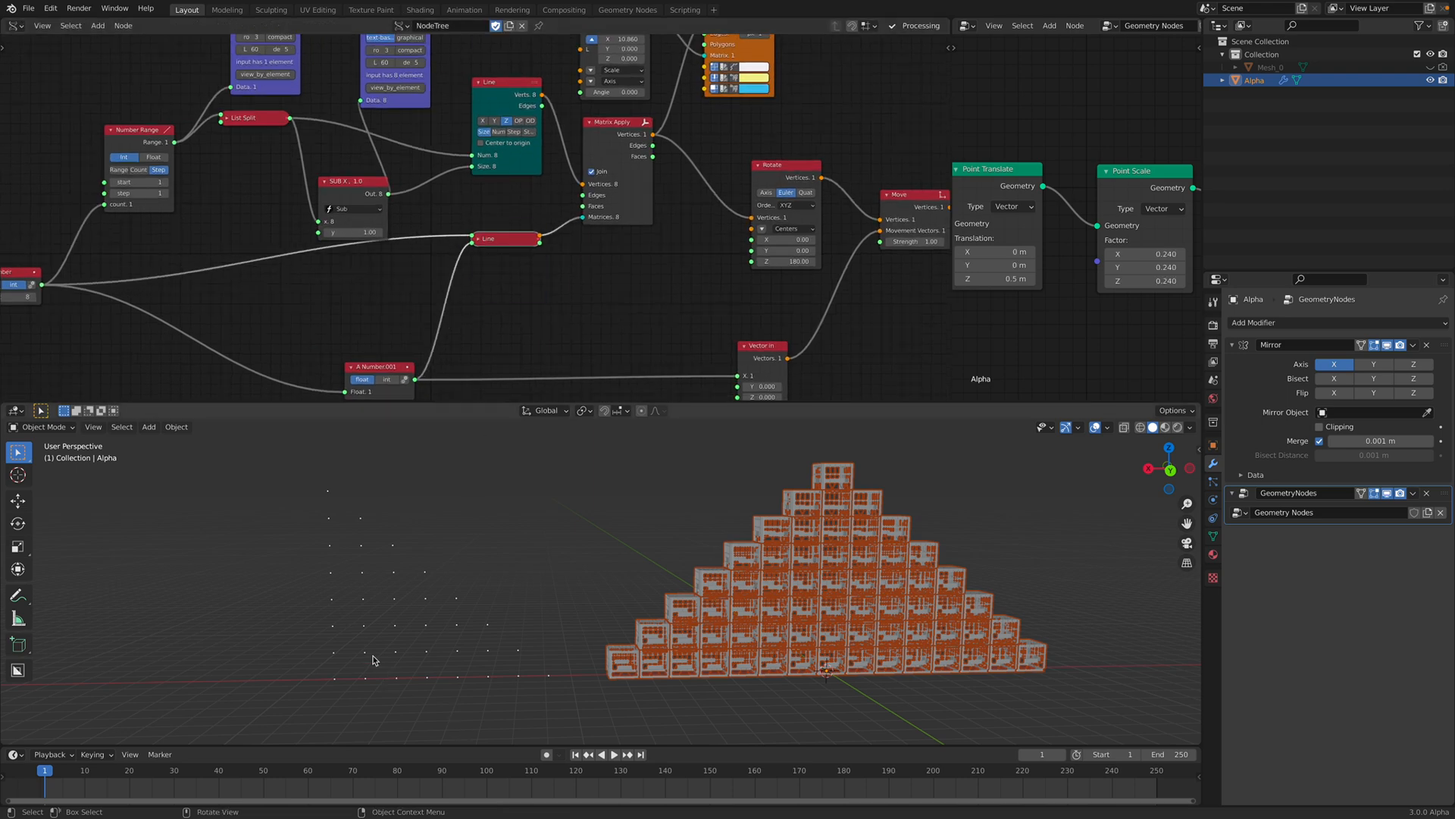
Step: Try an integer value of 10 in the A Number node and settle on 7
middle_drag(291, 307, 371, 305)
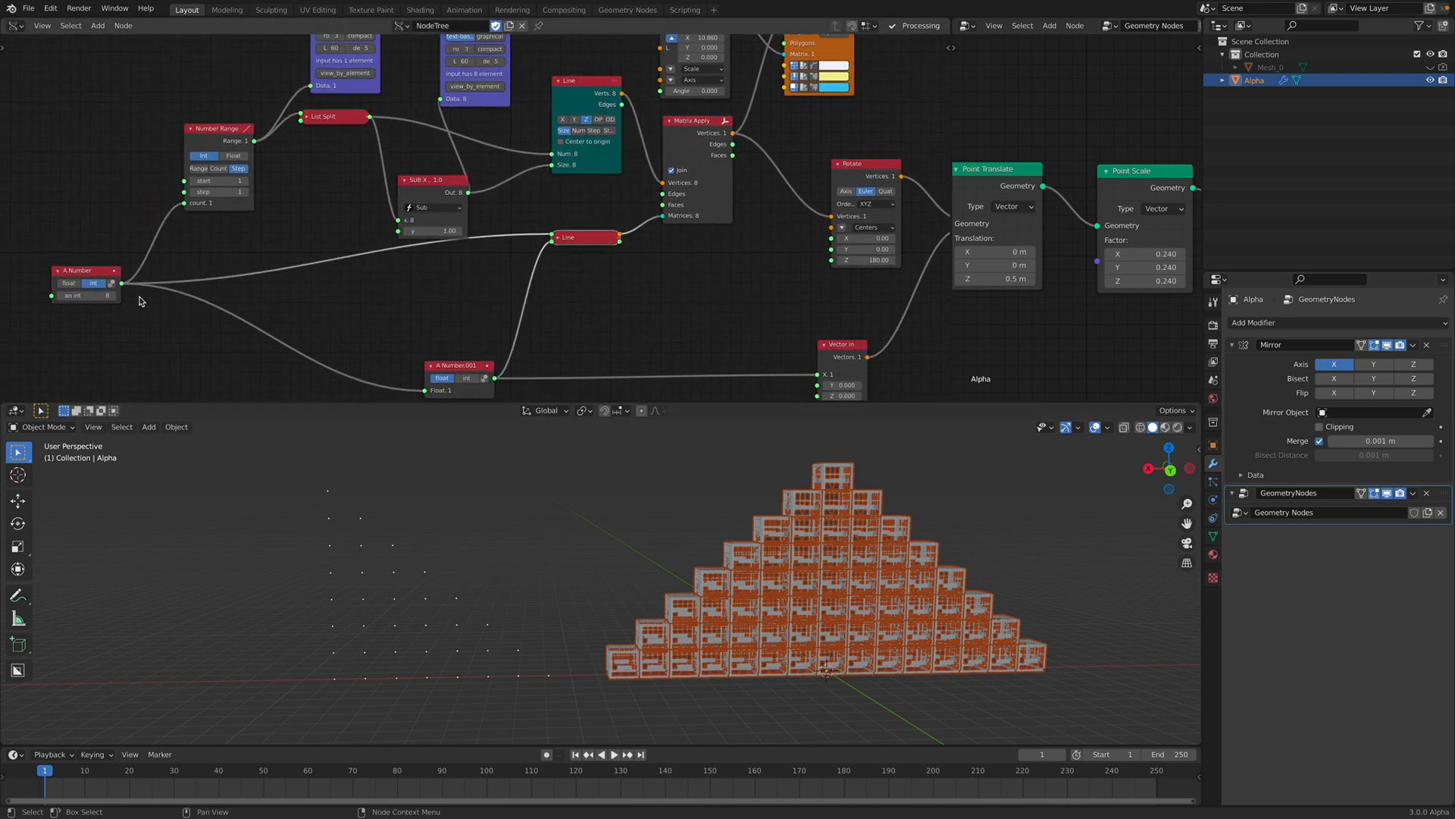
click(114, 296)
click(114, 295)
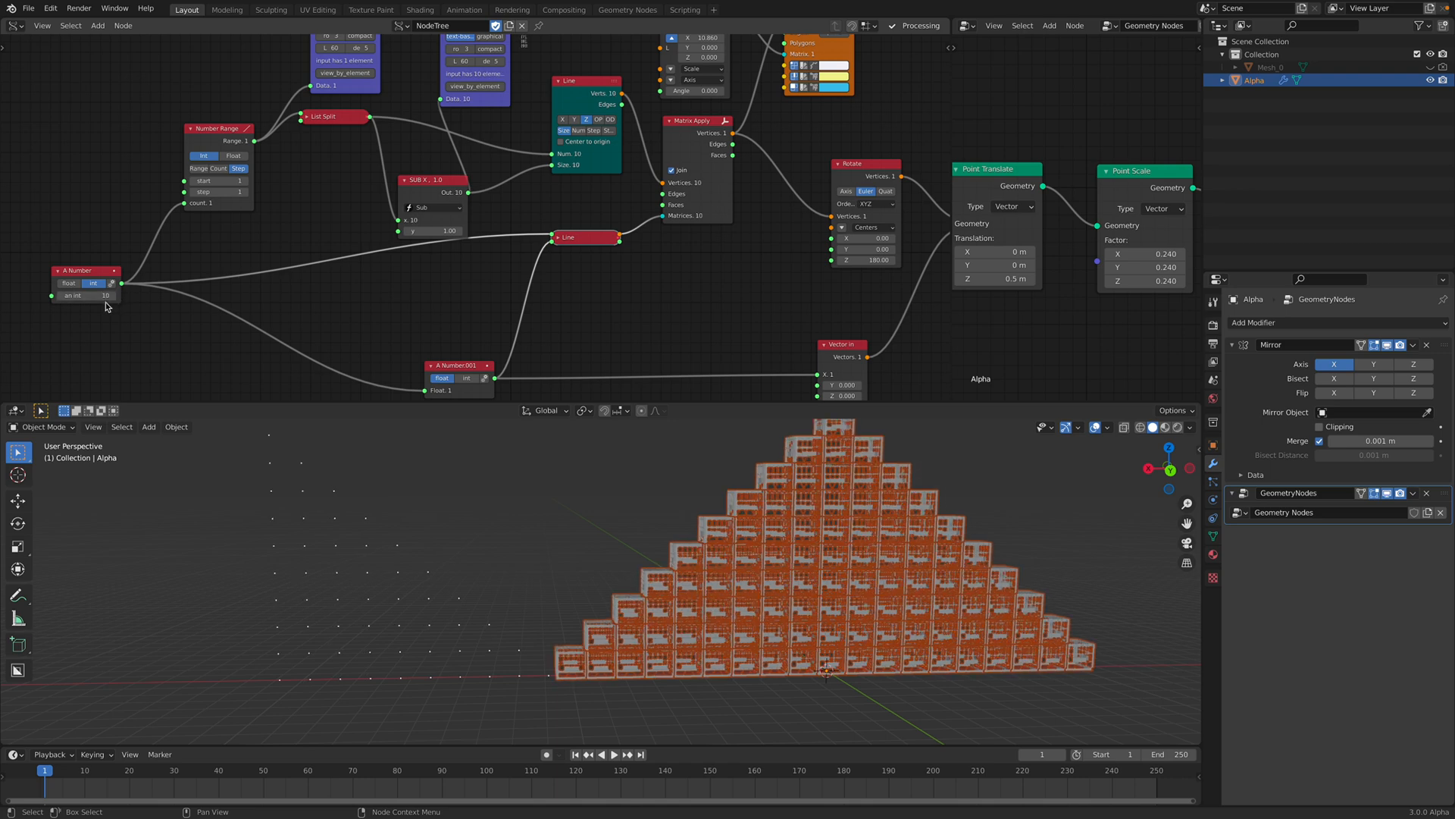
click(61, 295)
click(62, 295)
click(61, 296)
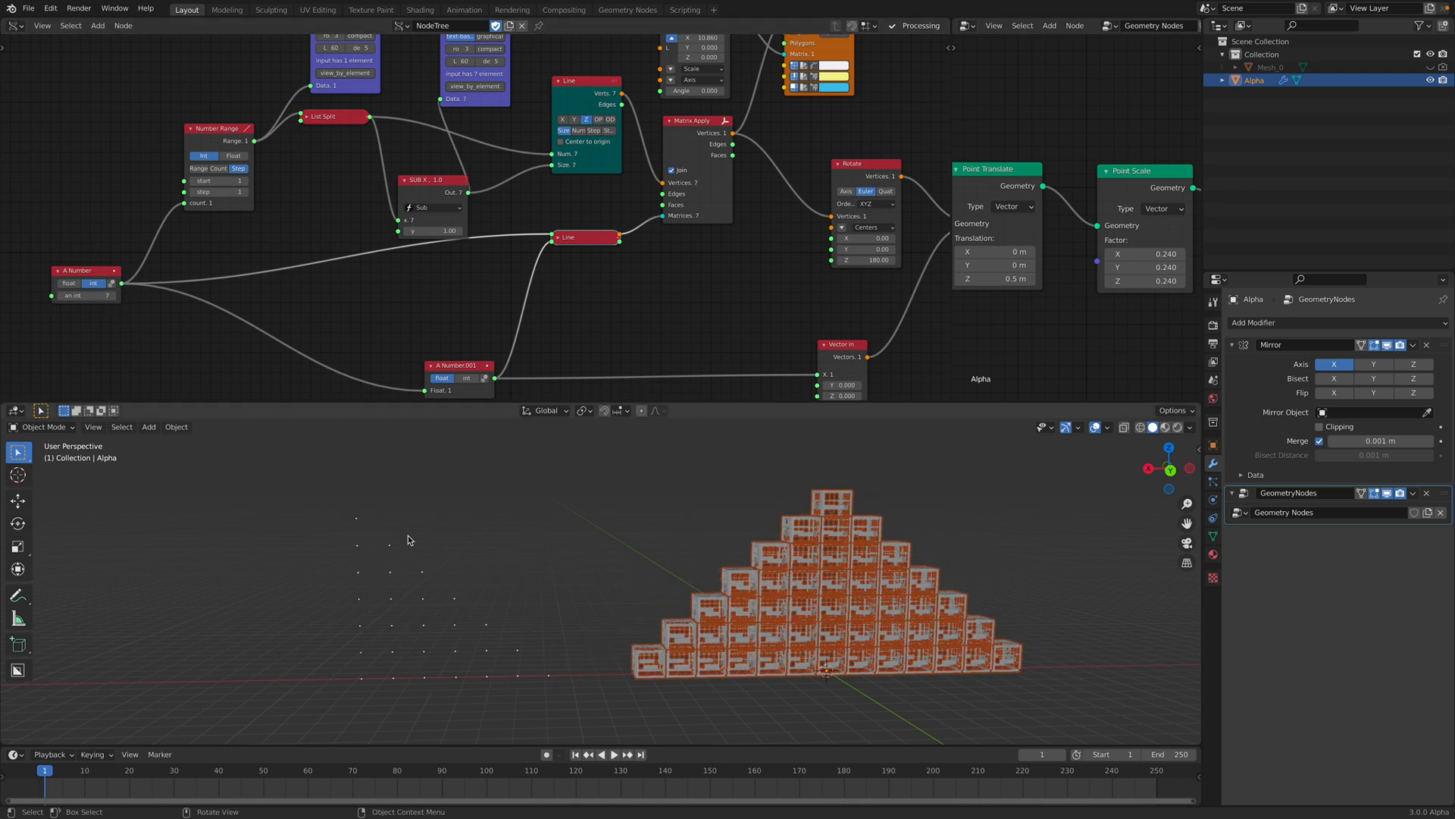
Step: Reposition the subtraction and Number Range nodes, and save the file
middle_drag(420, 238, 397, 286)
drag(403, 256, 381, 242)
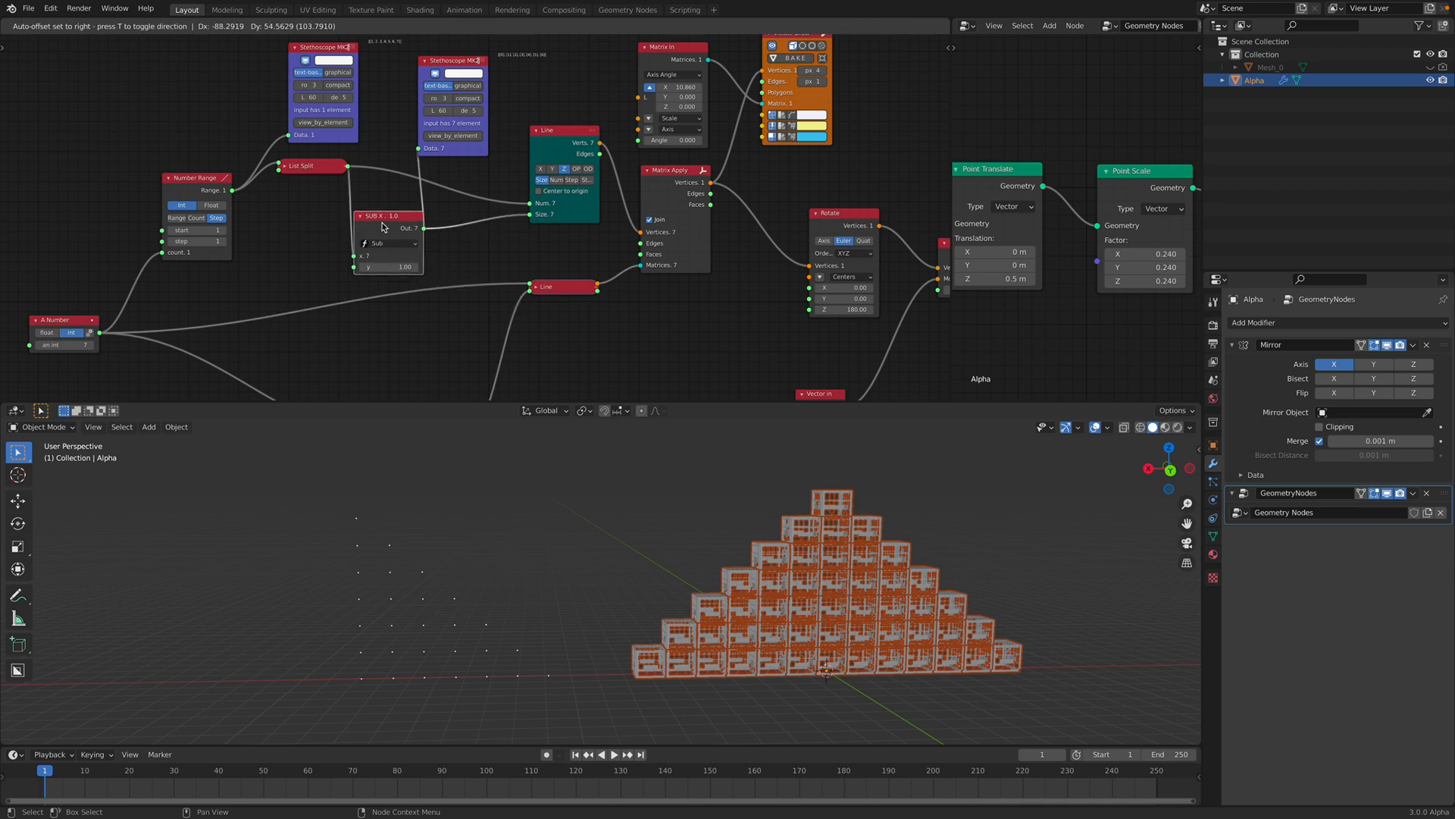
drag(284, 172, 194, 177)
key(ctrl+s)
Step: Move the Rotate node up and tidy the spacing between it and the Move node
scroll(327, 227, down, 2)
middle_drag(438, 222, 368, 218)
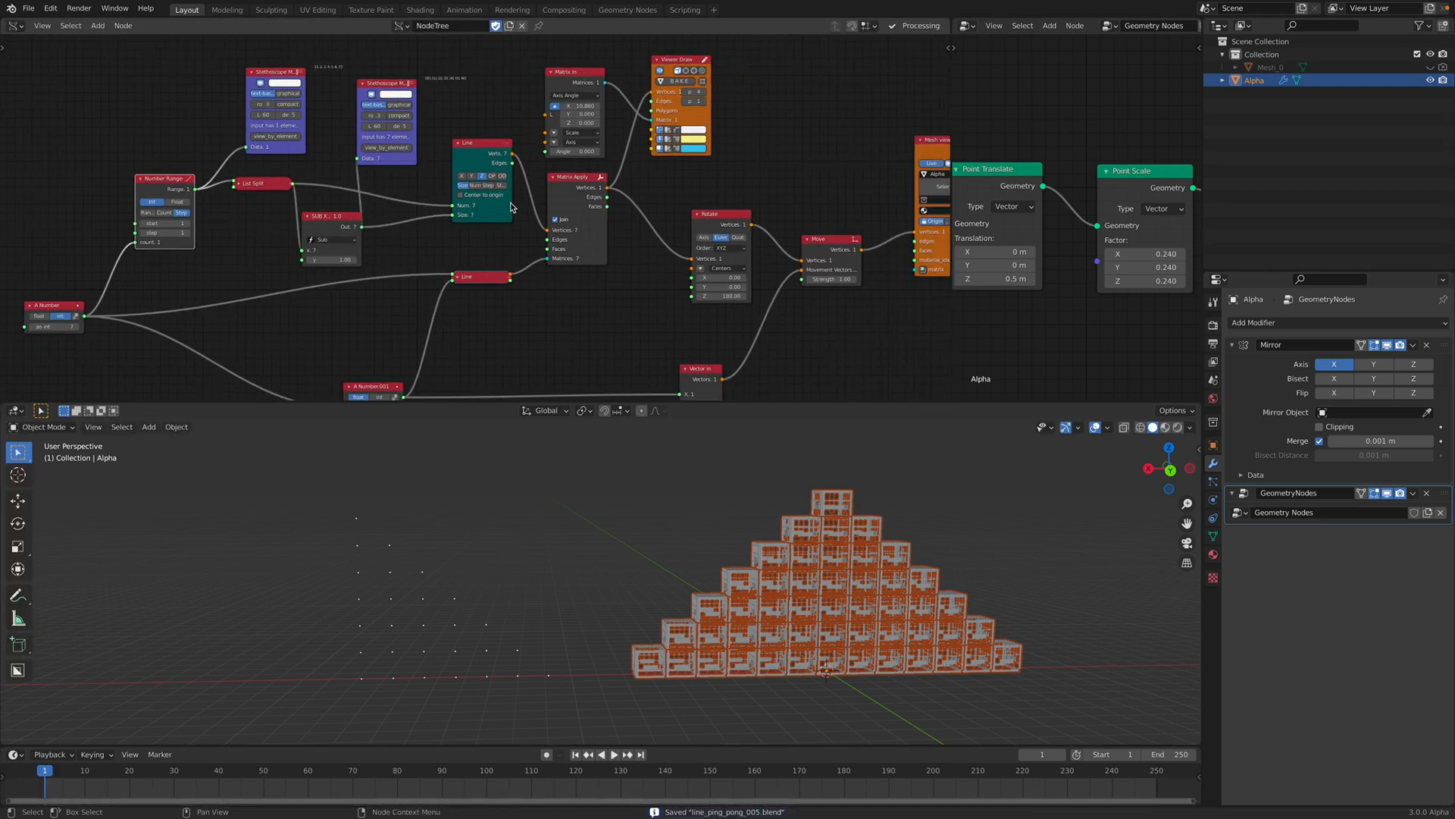
middle_drag(512, 203, 232, 214)
scroll(318, 220, up, 3)
drag(446, 233, 451, 202)
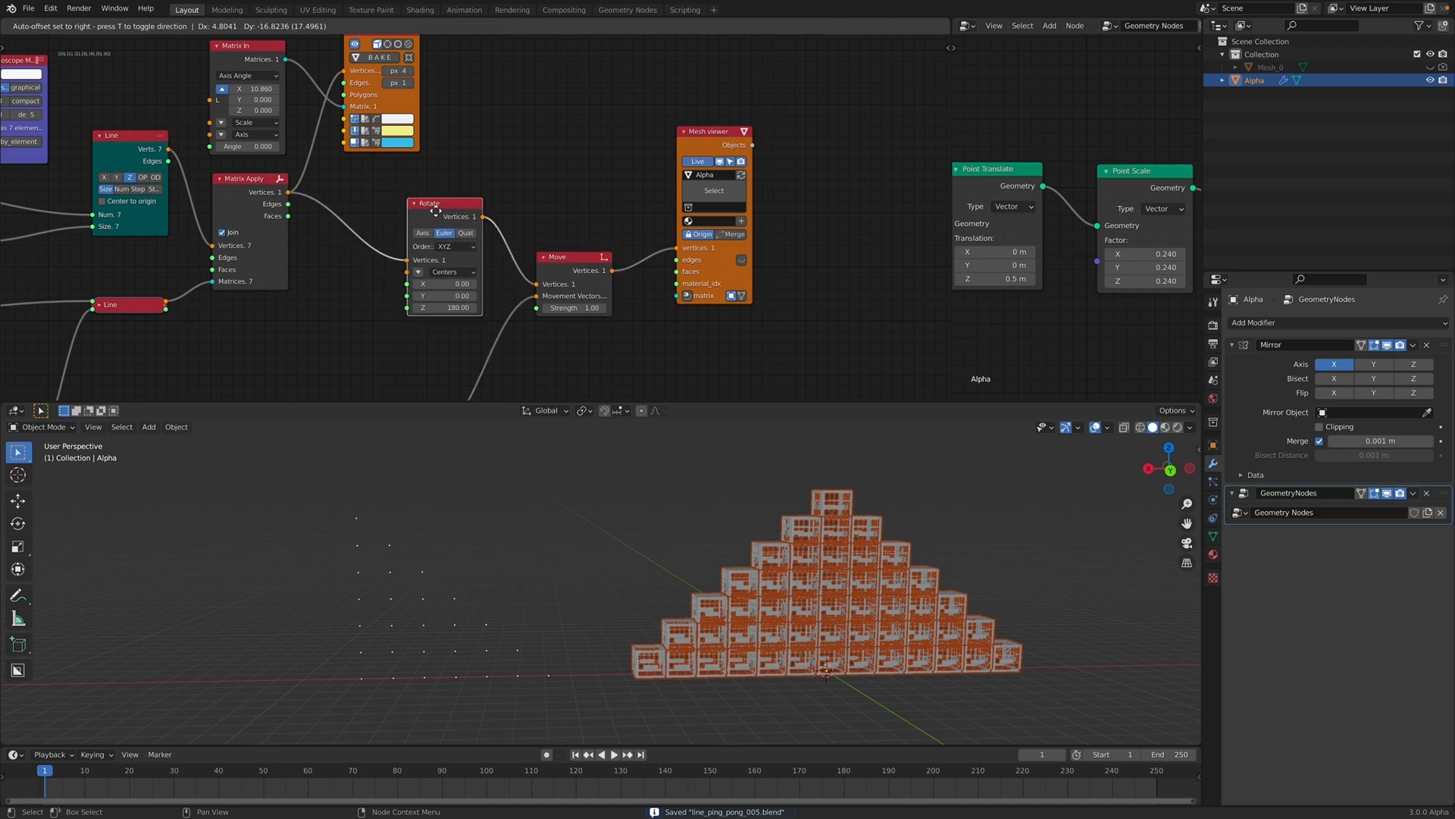
scroll(551, 226, down, 1)
middle_drag(551, 226, 515, 154)
Step: Deselect the crate pyramid, reduce the Point Scale factor to 0.220 on all three axes, and save
shift+middle_drag(812, 604, 542, 627)
scroll(542, 627, up, 2)
click(673, 559)
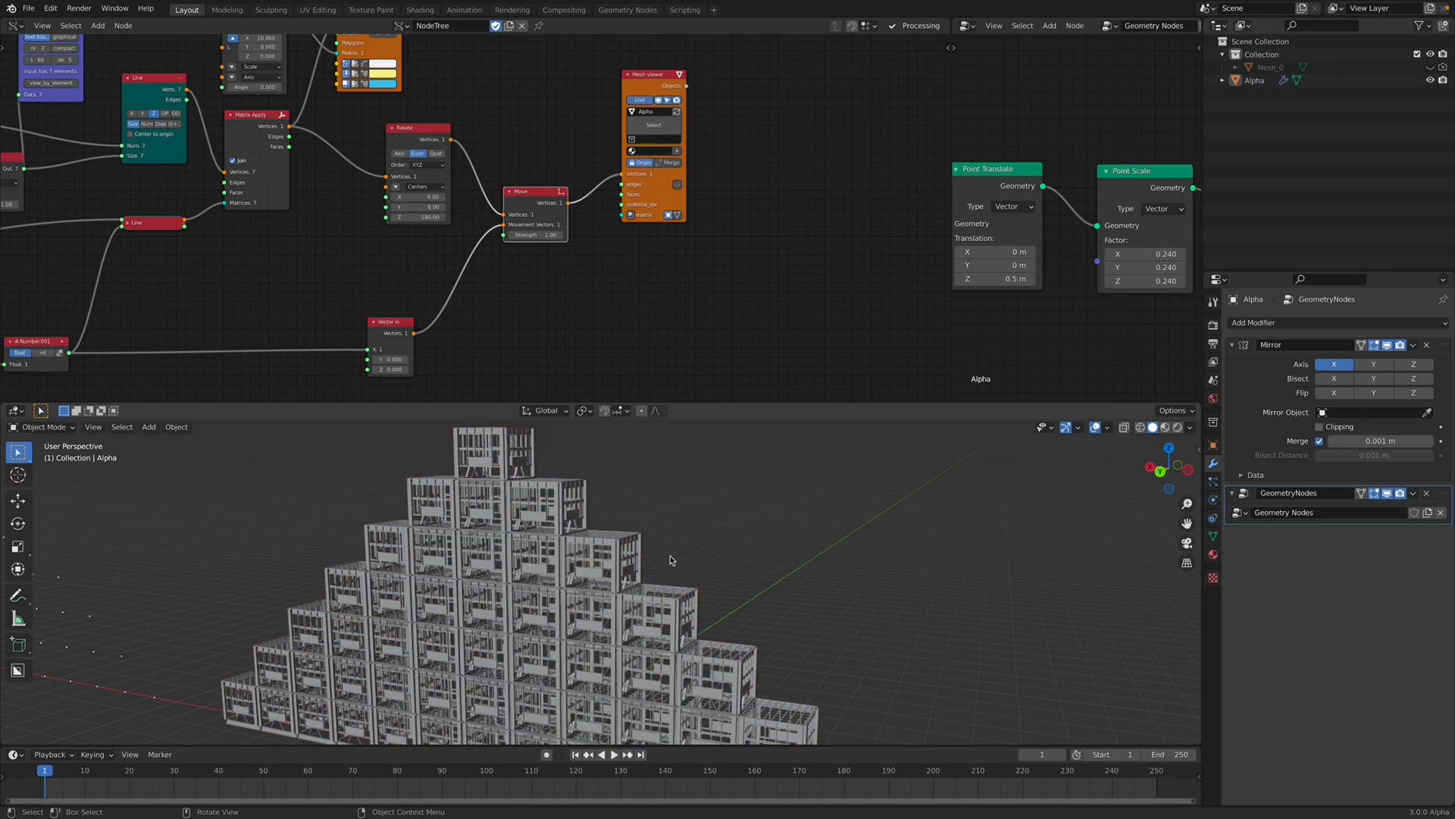
middle_drag(1035, 269, 1026, 266)
shift+drag(1137, 246, 1122, 277)
key(ctrl+s)
mouse_move(807, 576)
middle_down()
mouse_move(920, 534)
mouse_move(803, 561)
mouse_move(854, 588)
mouse_move(796, 576)
middle_up()
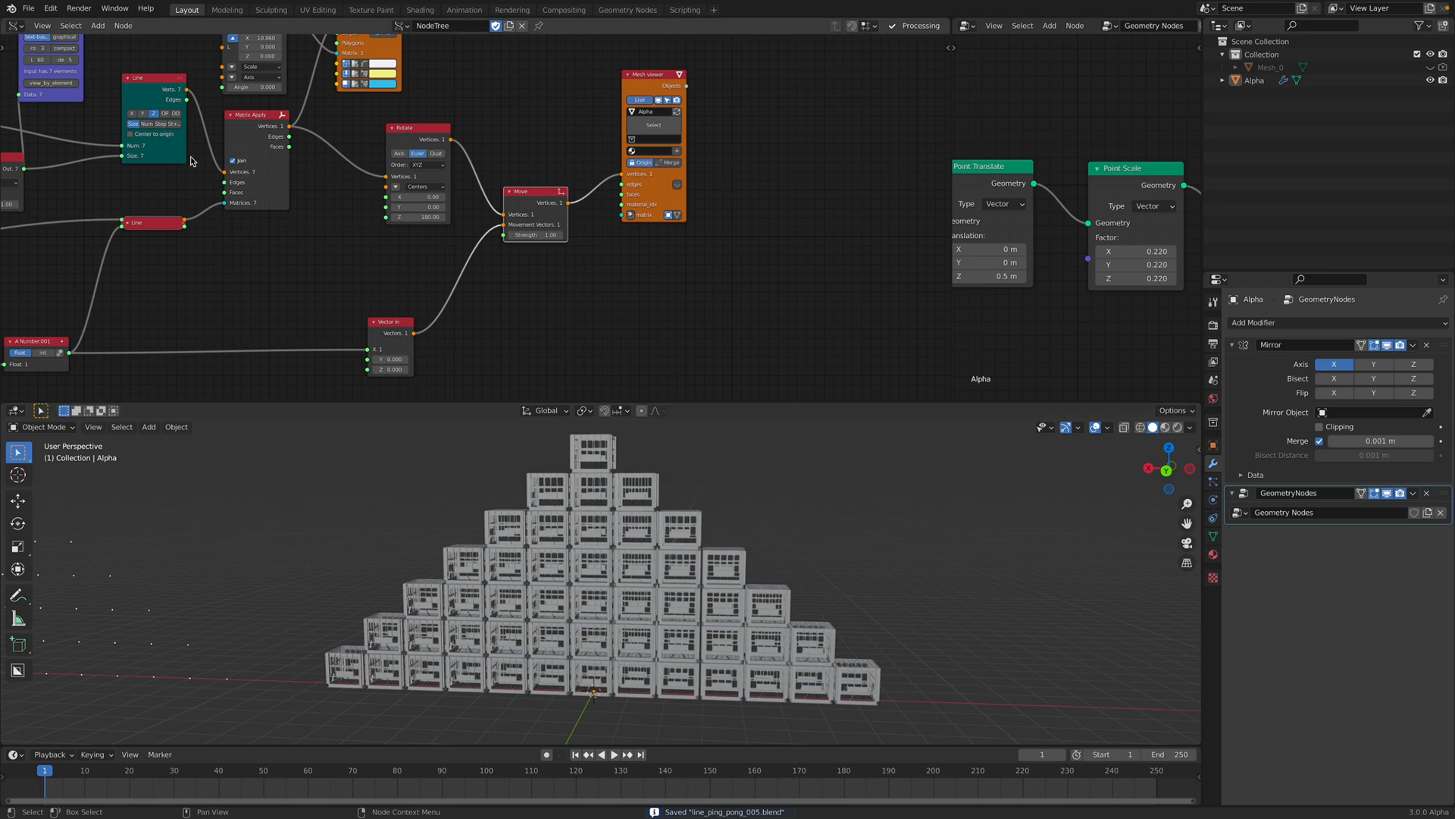
Step: Open the recent file edge_slice_001.blend
click(29, 9)
mouse_move(75, 49)
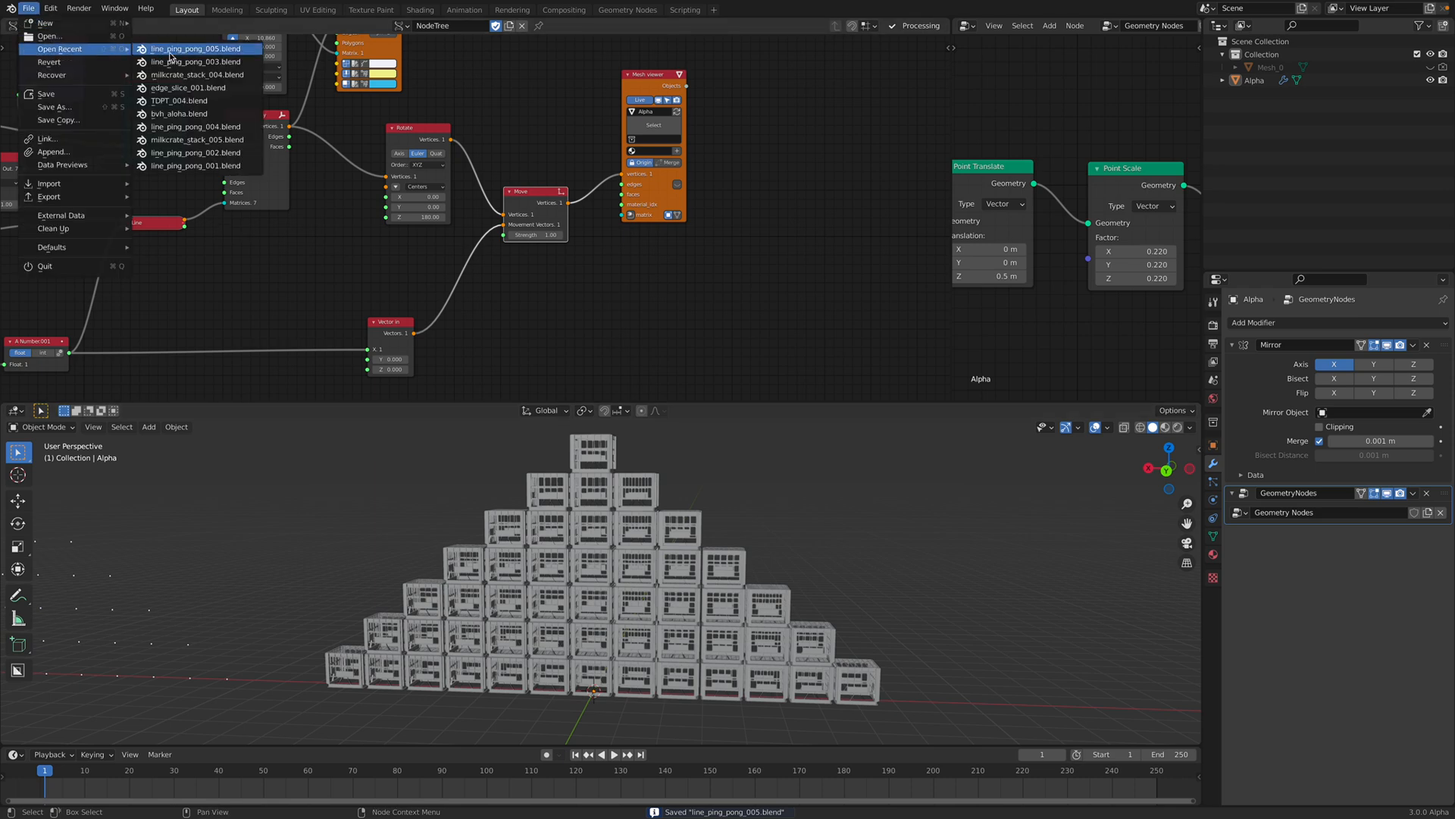
click(196, 88)
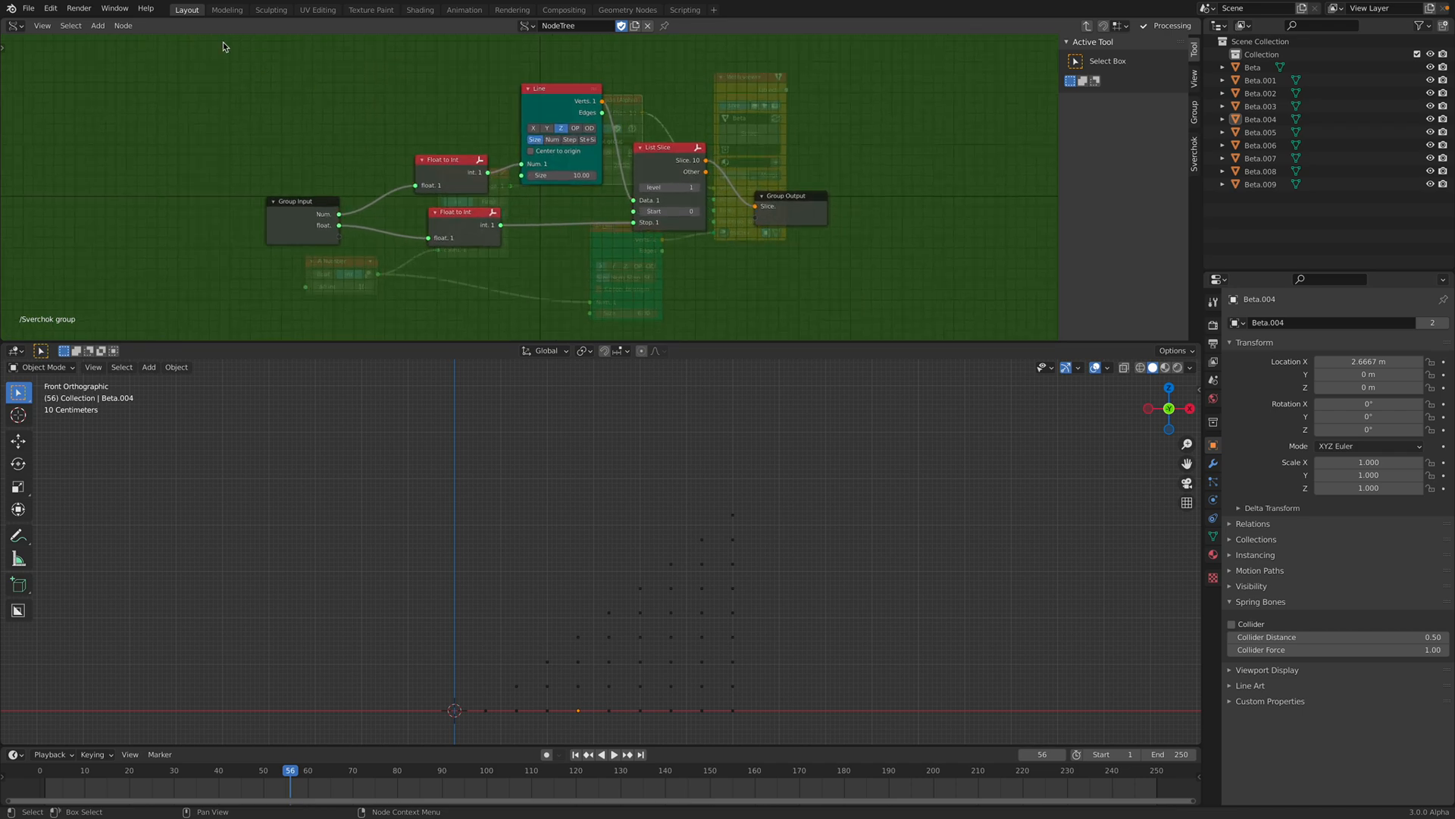
Step: Save the opened file as the incremented version edge_slice_002.blend
click(28, 9)
click(60, 109)
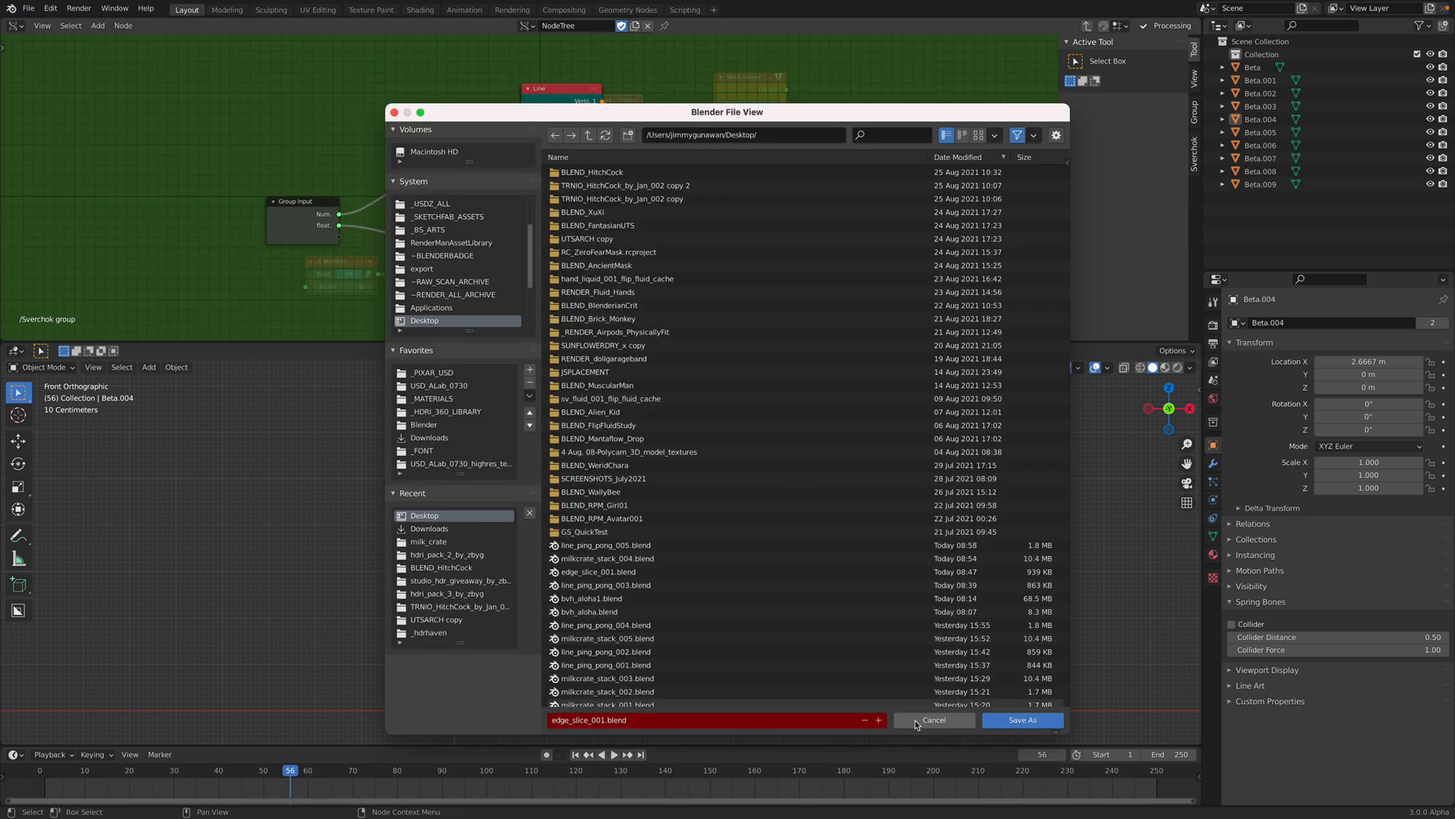
click(879, 730)
click(1022, 730)
Step: Move the Line node slightly up inside the Sverchok group to space it from the neighbouring nodes
scroll(632, 162, up, 5)
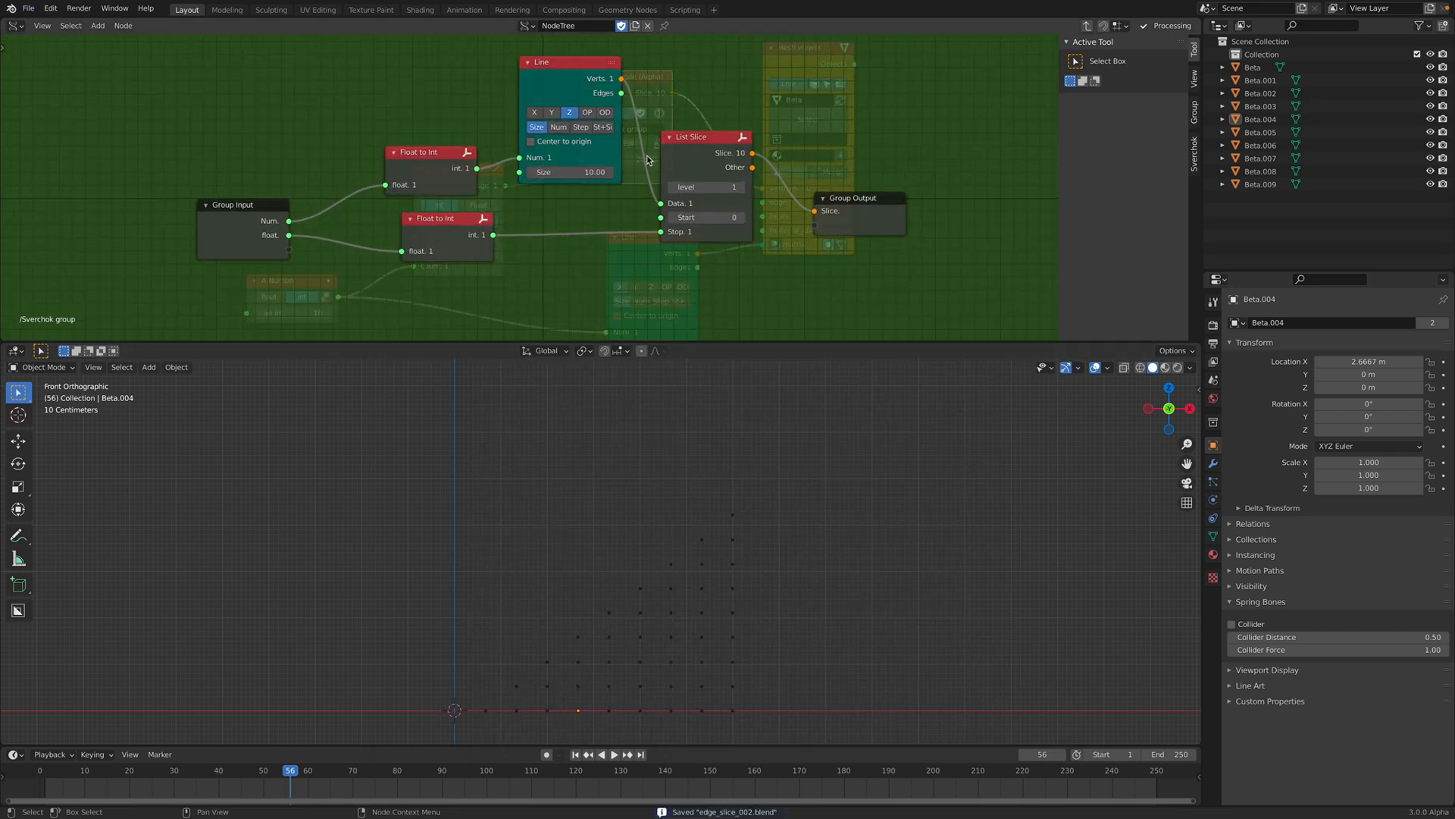
scroll(737, 123, down, 1)
middle_drag(737, 123, 756, 145)
mouse_move(594, 102)
mouse_down()
mouse_move(611, 77)
mouse_move(570, 87)
mouse_up()
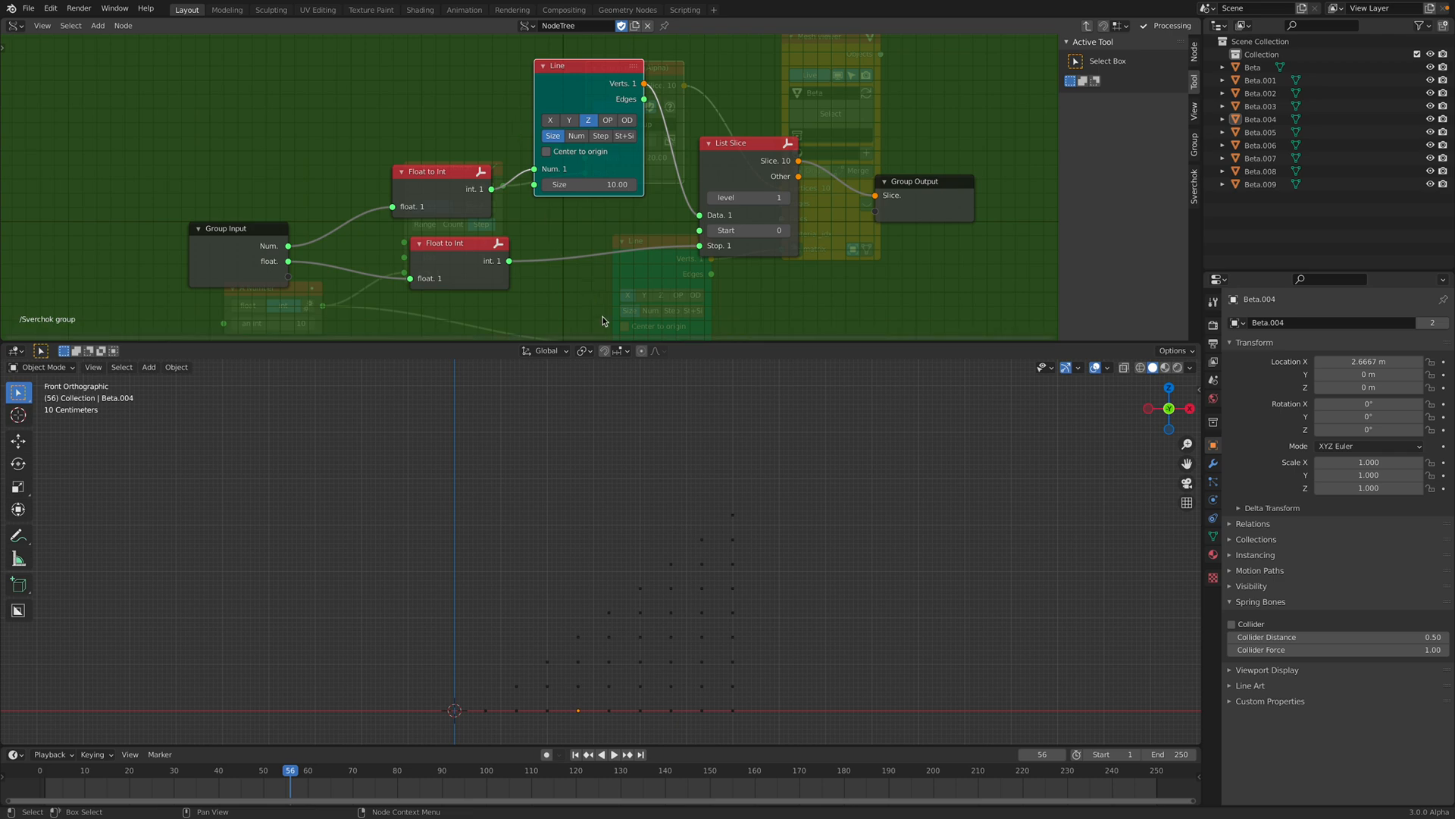
Step: Examine the stepped points by selecting all Beta objects, clear the selection, and save the file
shift+middle_drag(788, 542, 634, 509)
shift+middle_drag(696, 643, 605, 653)
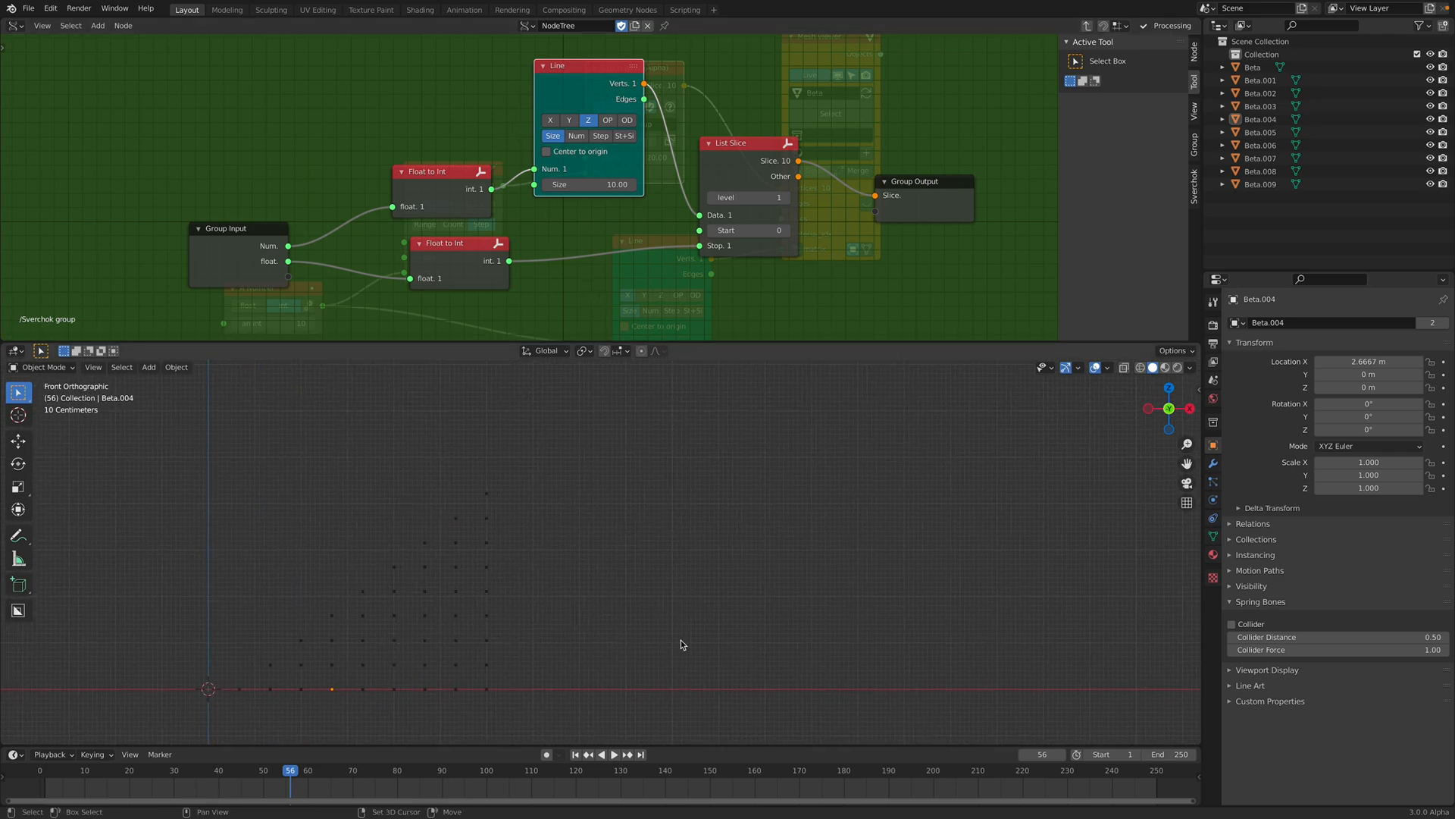
scroll(523, 674, up, 1)
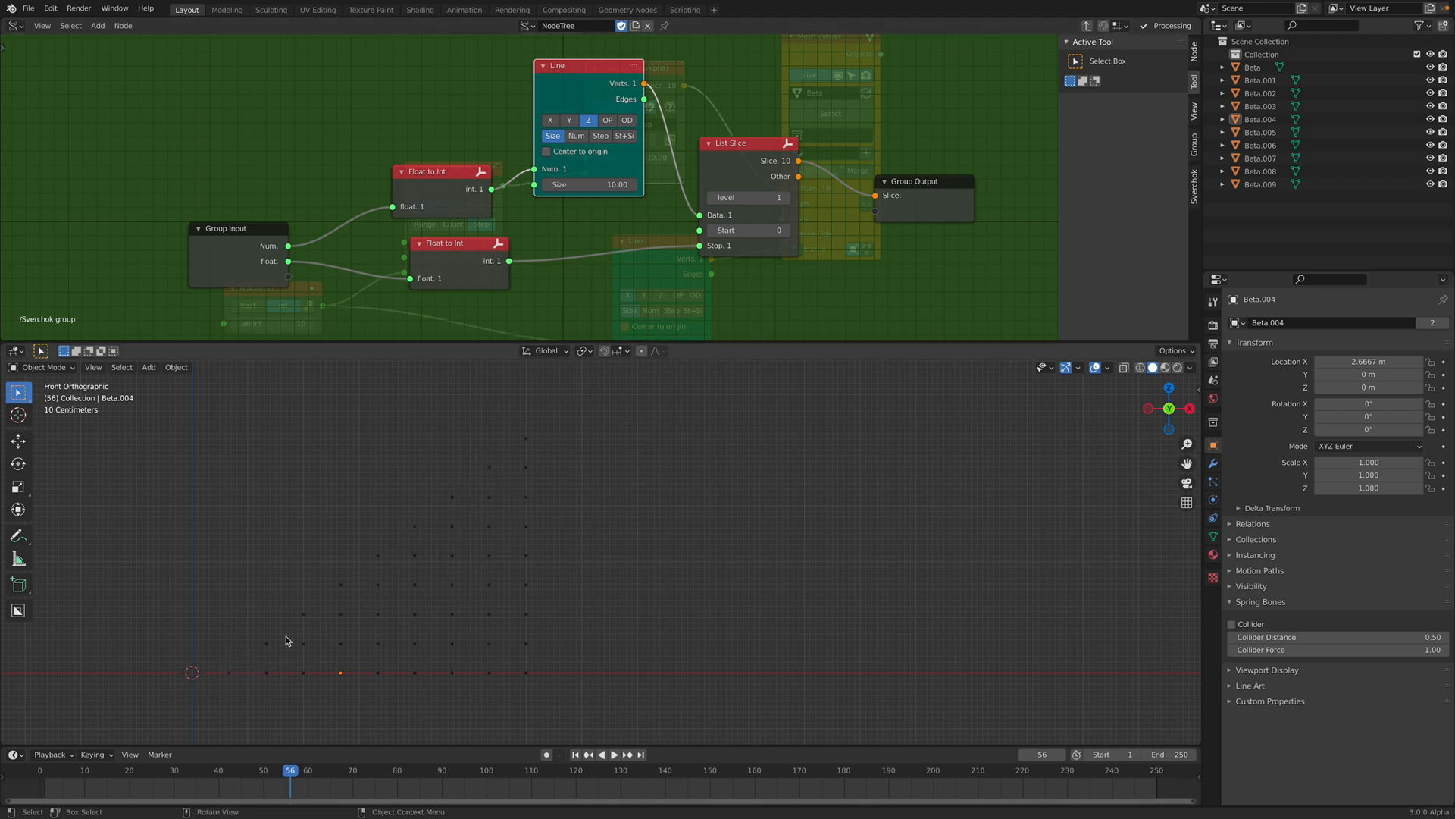
click(230, 674)
key(a)
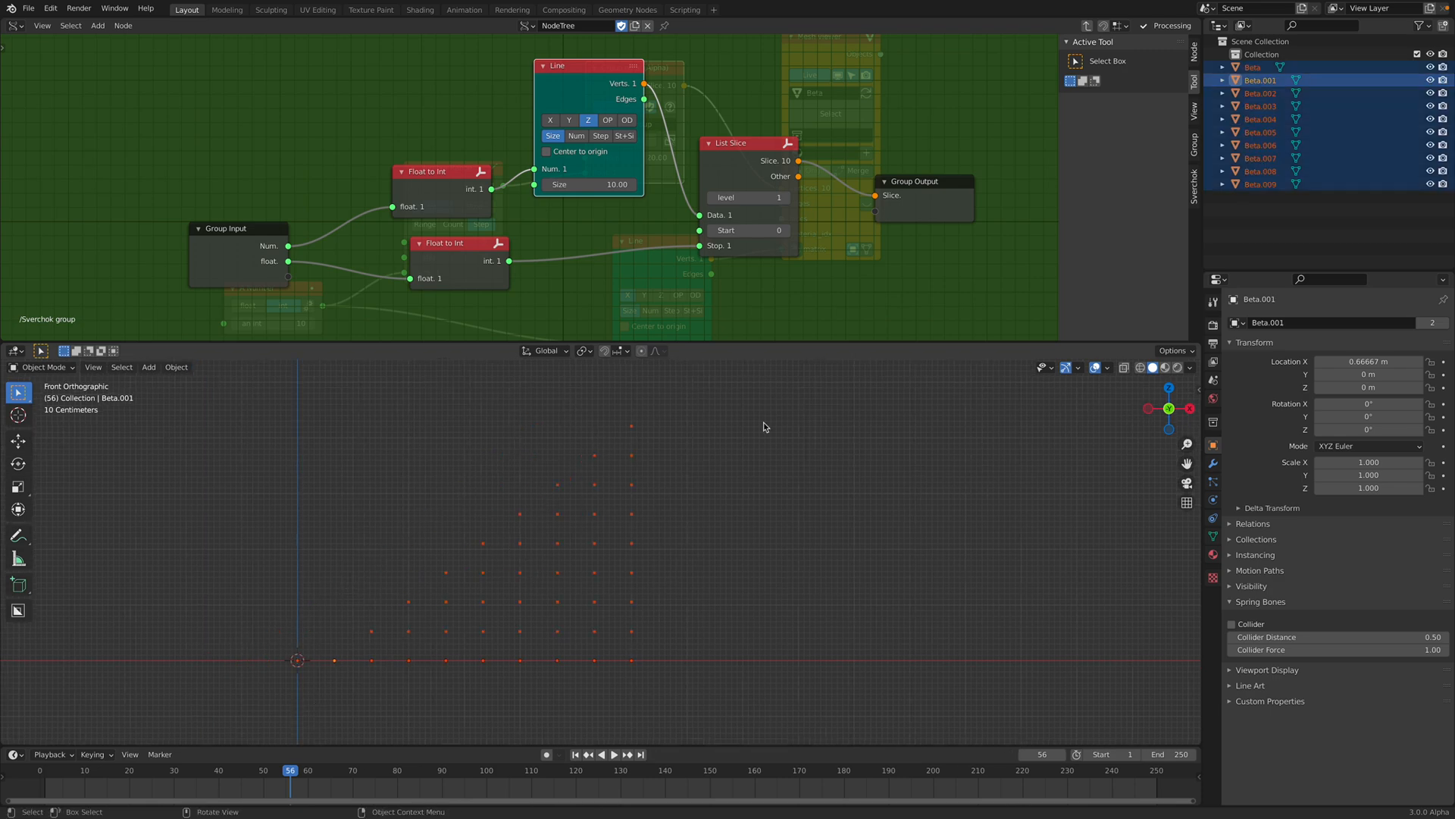
key(alt+a)
key(ctrl+s)
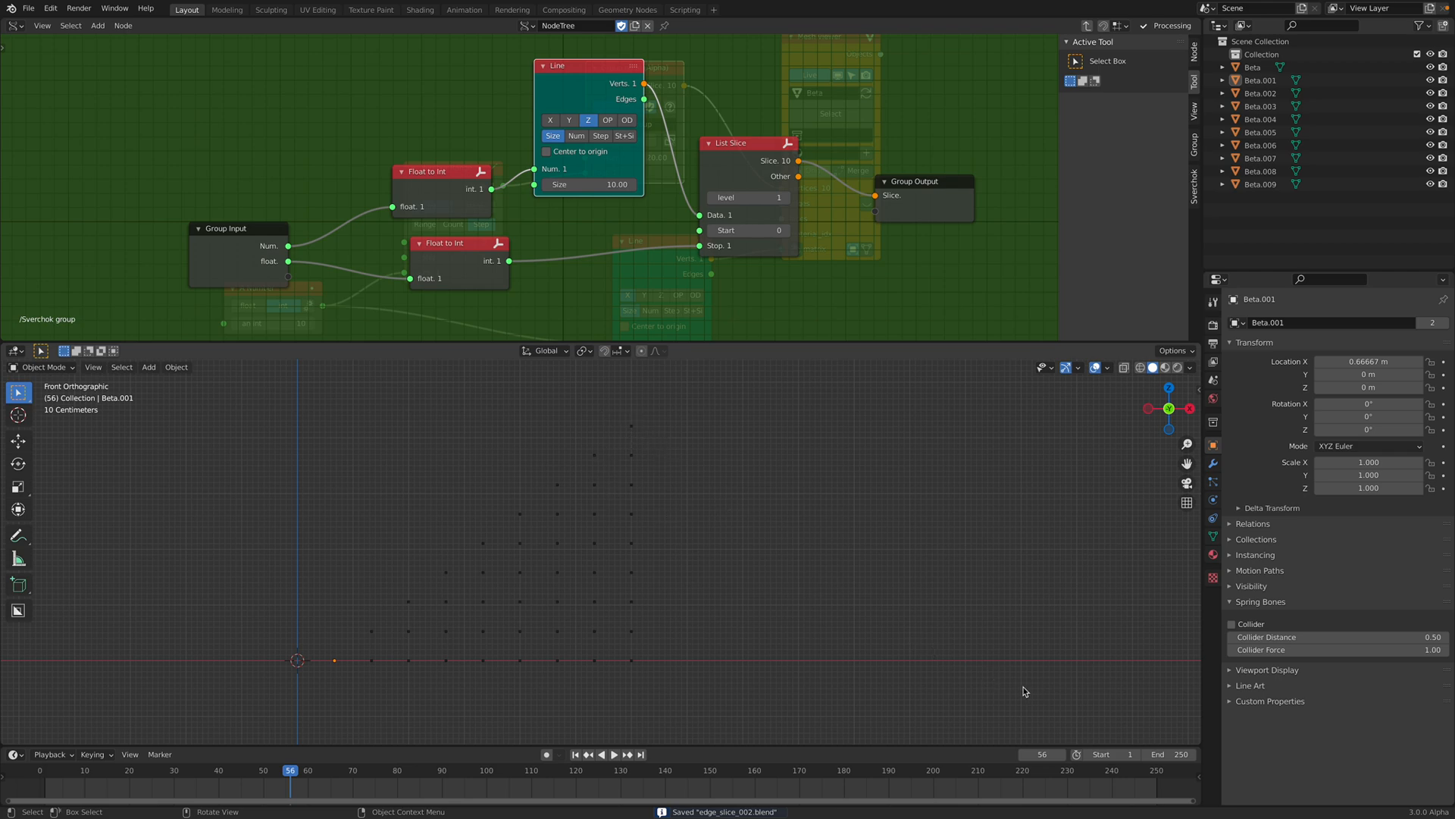
Step: Exit the Sverchok group and bring the main node tree into view
click(11, 28)
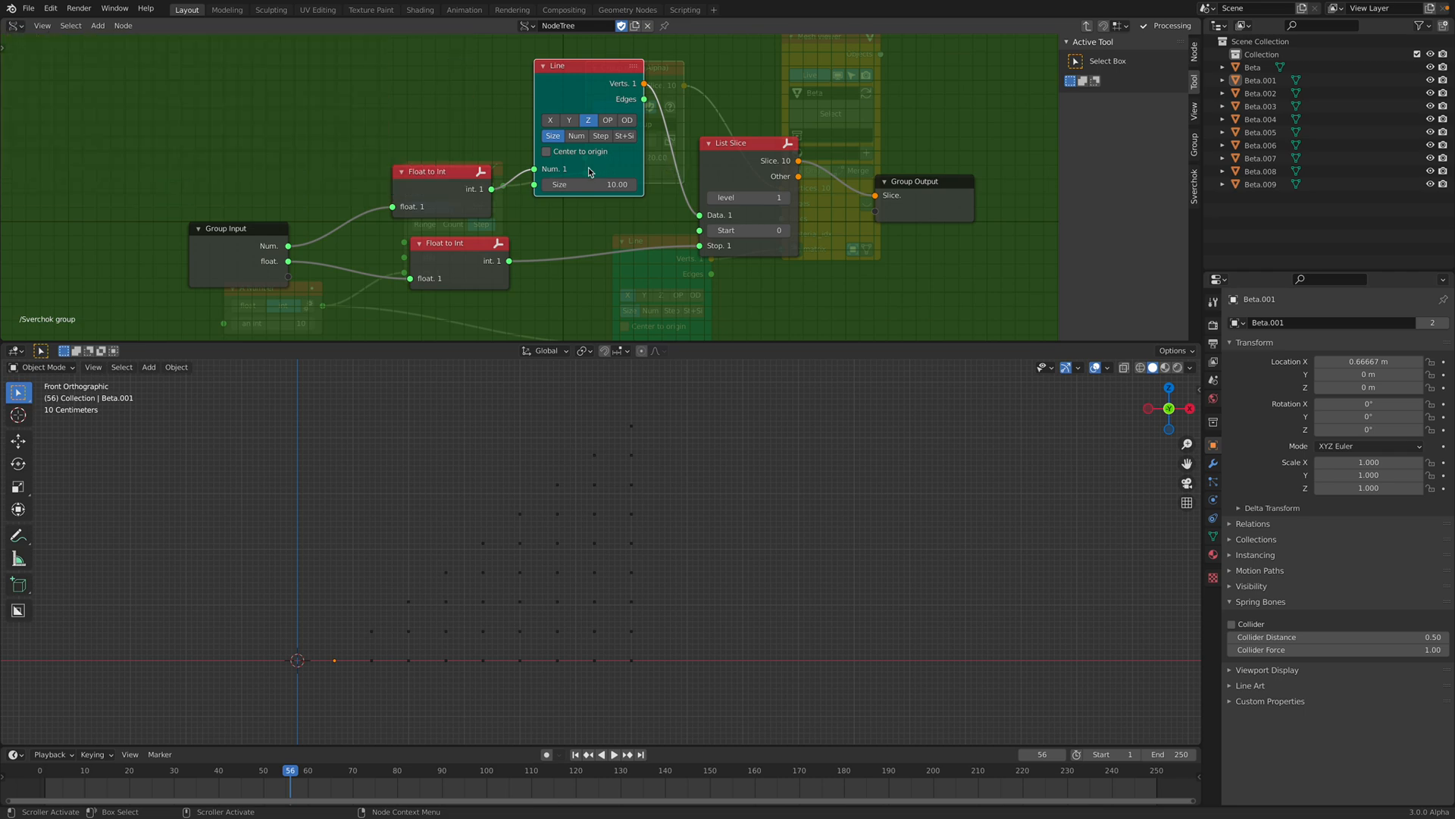
scroll(500, 152, up, 1)
middle_drag(490, 144, 510, 154)
key(Tab)
scroll(581, 176, up, 2)
scroll(581, 173, down, 7)
Step: Adjust the node spacing in the main tree, including the Number Range node, and save the file
drag(591, 111, 589, 105)
scroll(601, 107, up, 3)
drag(655, 238, 638, 198)
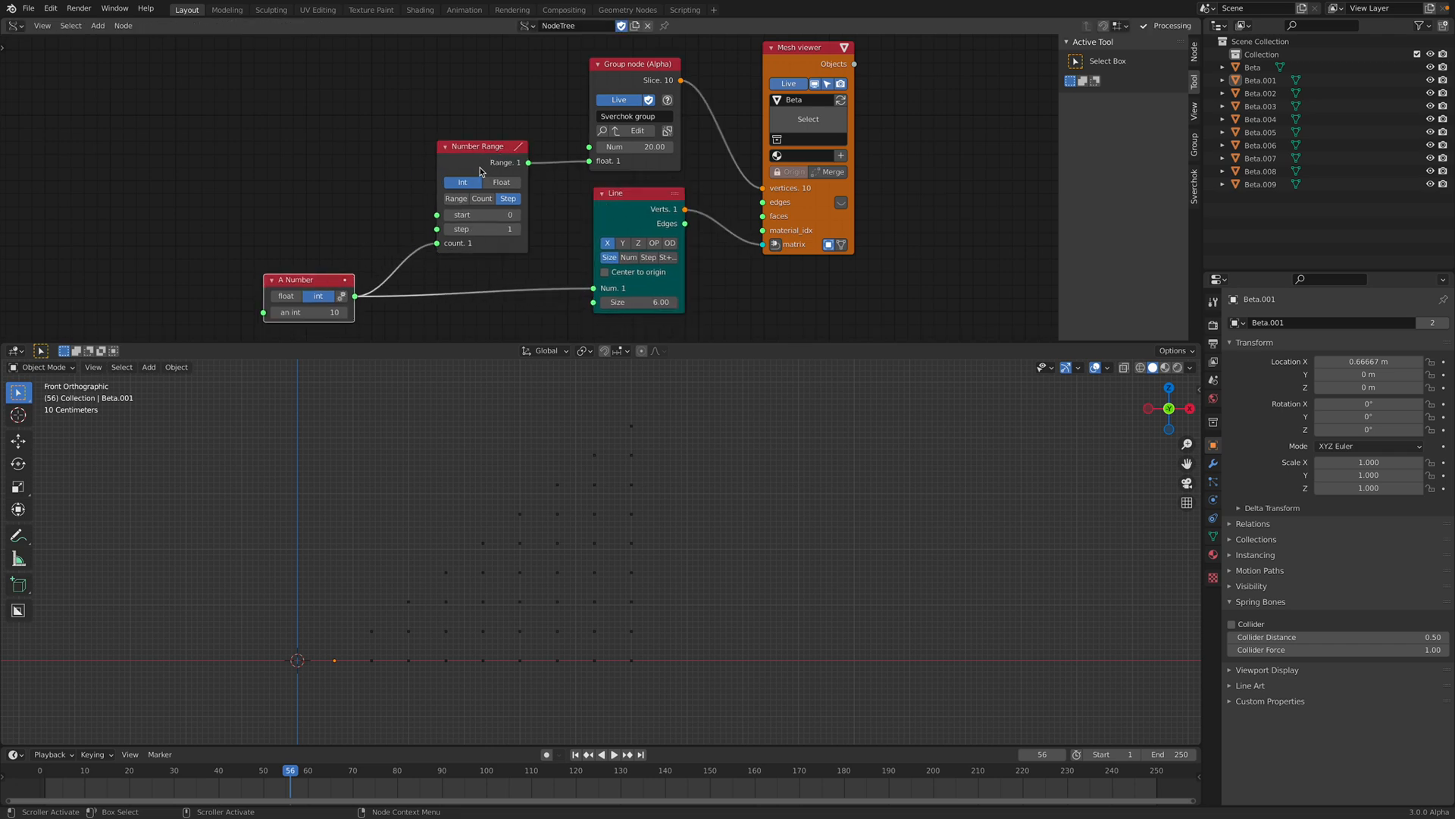
click(455, 151)
key(super+s)
Step: Reopen the recent file line_ping_pong_005.blend
click(28, 8)
mouse_move(79, 50)
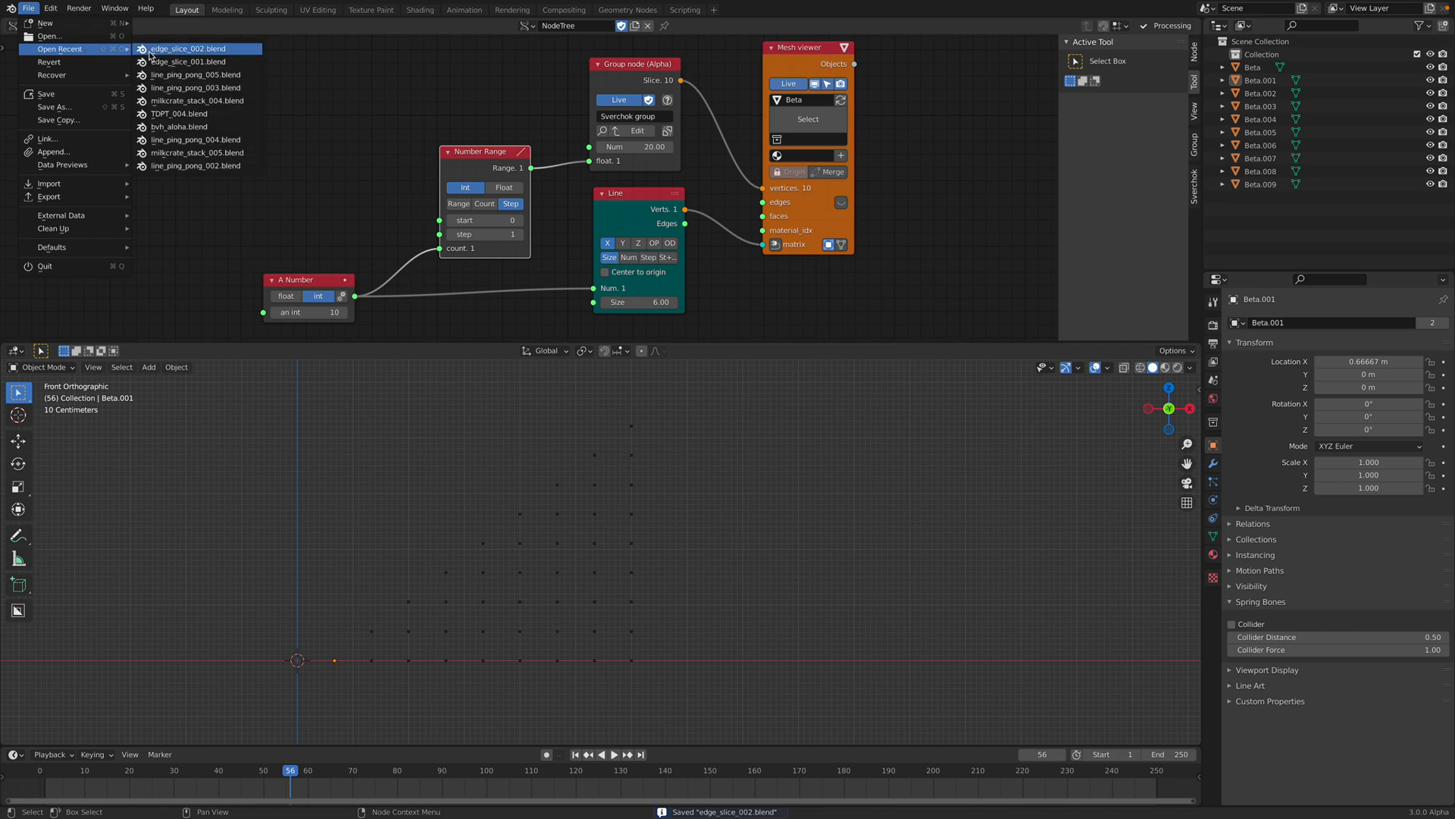
click(193, 74)
Step: Save the crate pyramid file and select the Alpha object
mouse_move(667, 504)
middle_down()
mouse_move(638, 522)
mouse_move(650, 510)
middle_up()
scroll(641, 523, down, 1)
key(super+s)
click(652, 516)
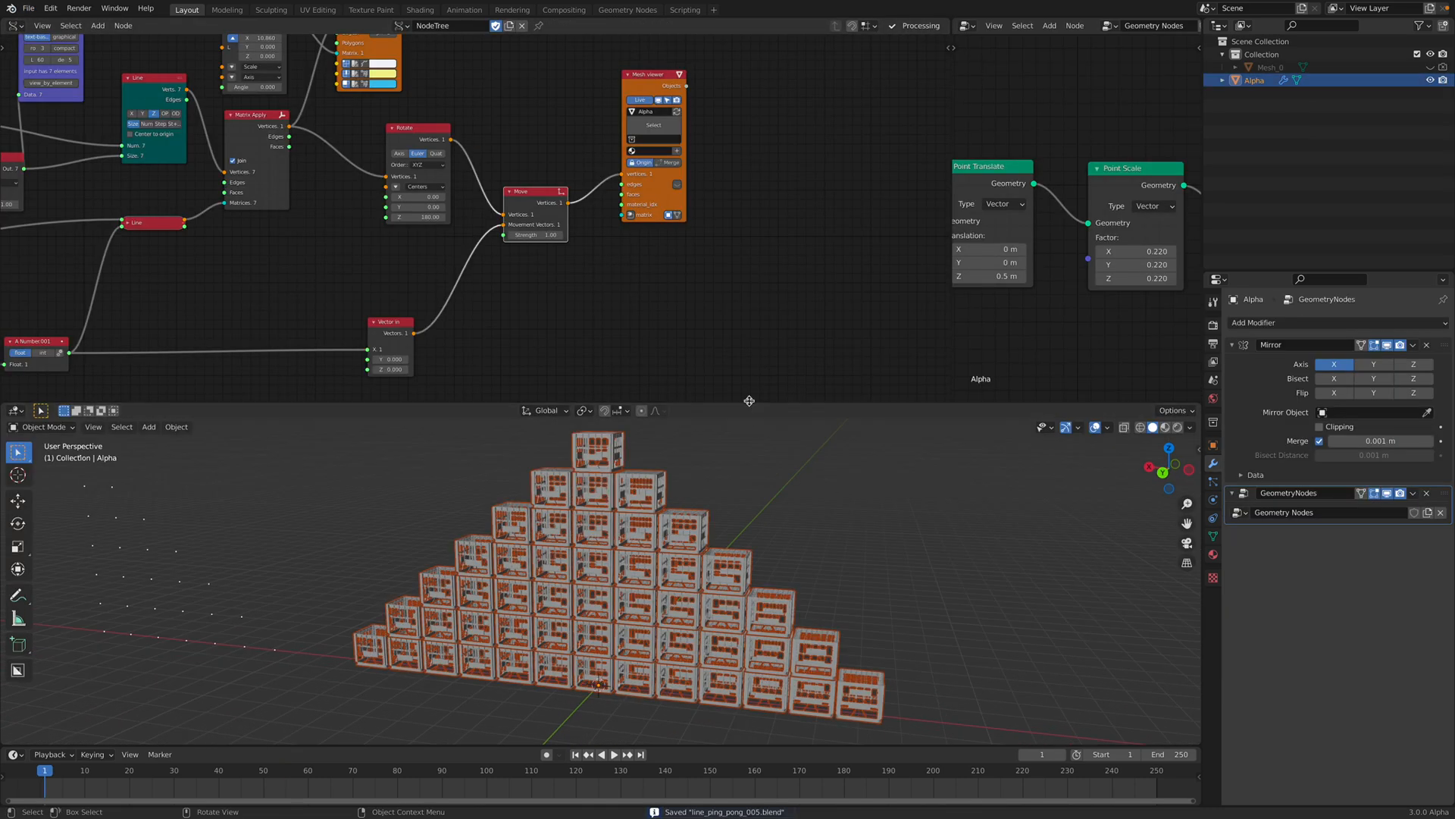
Step: Make the 3D viewport taller and widen the Geometry Nodes editor
drag(749, 400, 750, 330)
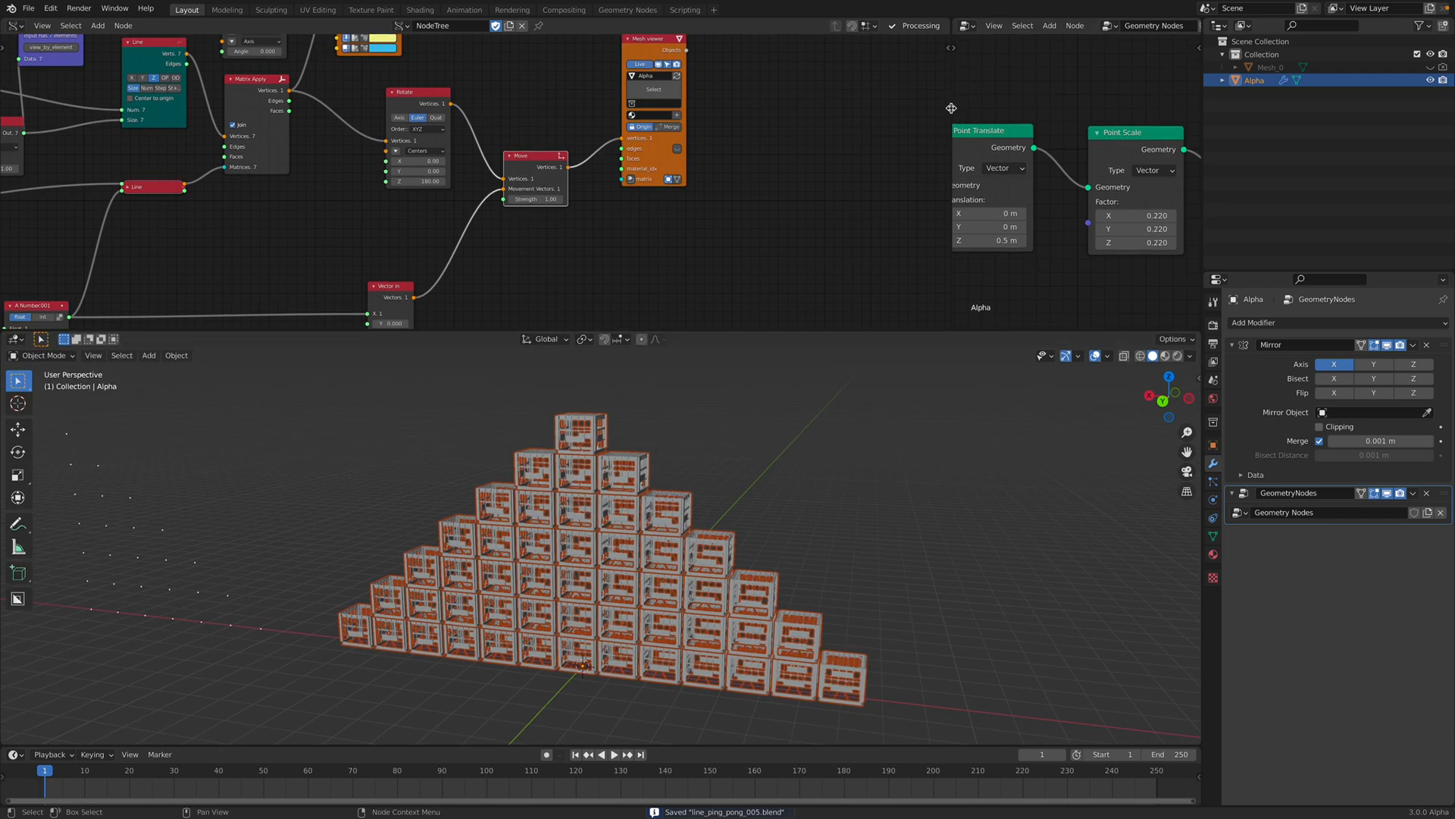
drag(951, 109, 609, 108)
Step: Pack the Point Scale, Point Rotate, Point Instance and Group Output nodes closer together, and save the file
drag(817, 133, 811, 139)
drag(937, 168, 912, 151)
drag(1061, 142, 1017, 127)
middle_drag(1116, 155, 1056, 149)
drag(1122, 164, 1029, 135)
middle_drag(1077, 142, 971, 131)
drag(945, 113, 973, 114)
drag(1145, 162, 1074, 156)
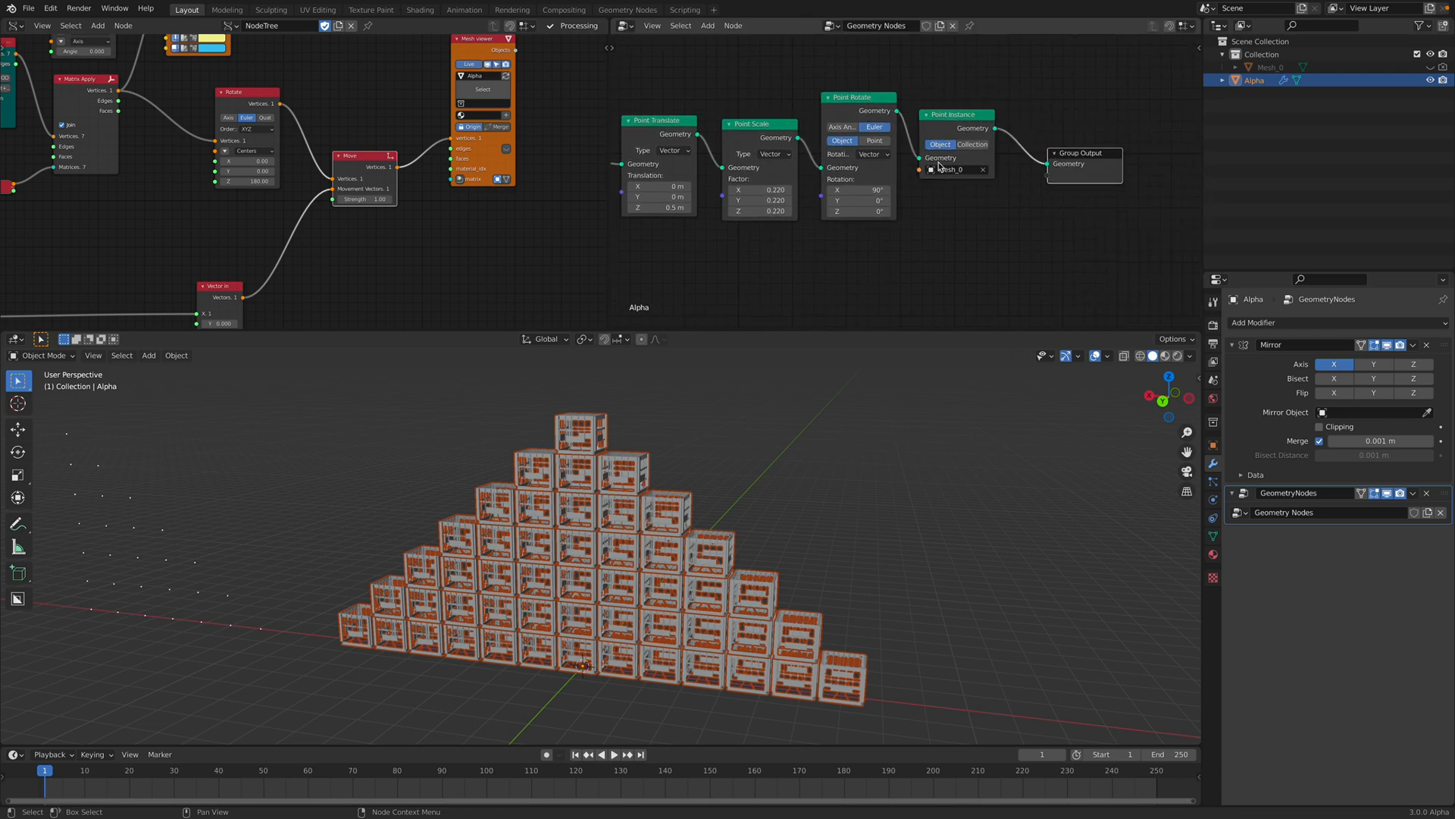
middle_drag(936, 167, 989, 178)
middle_drag(758, 436, 799, 435)
key(ctrl+s)
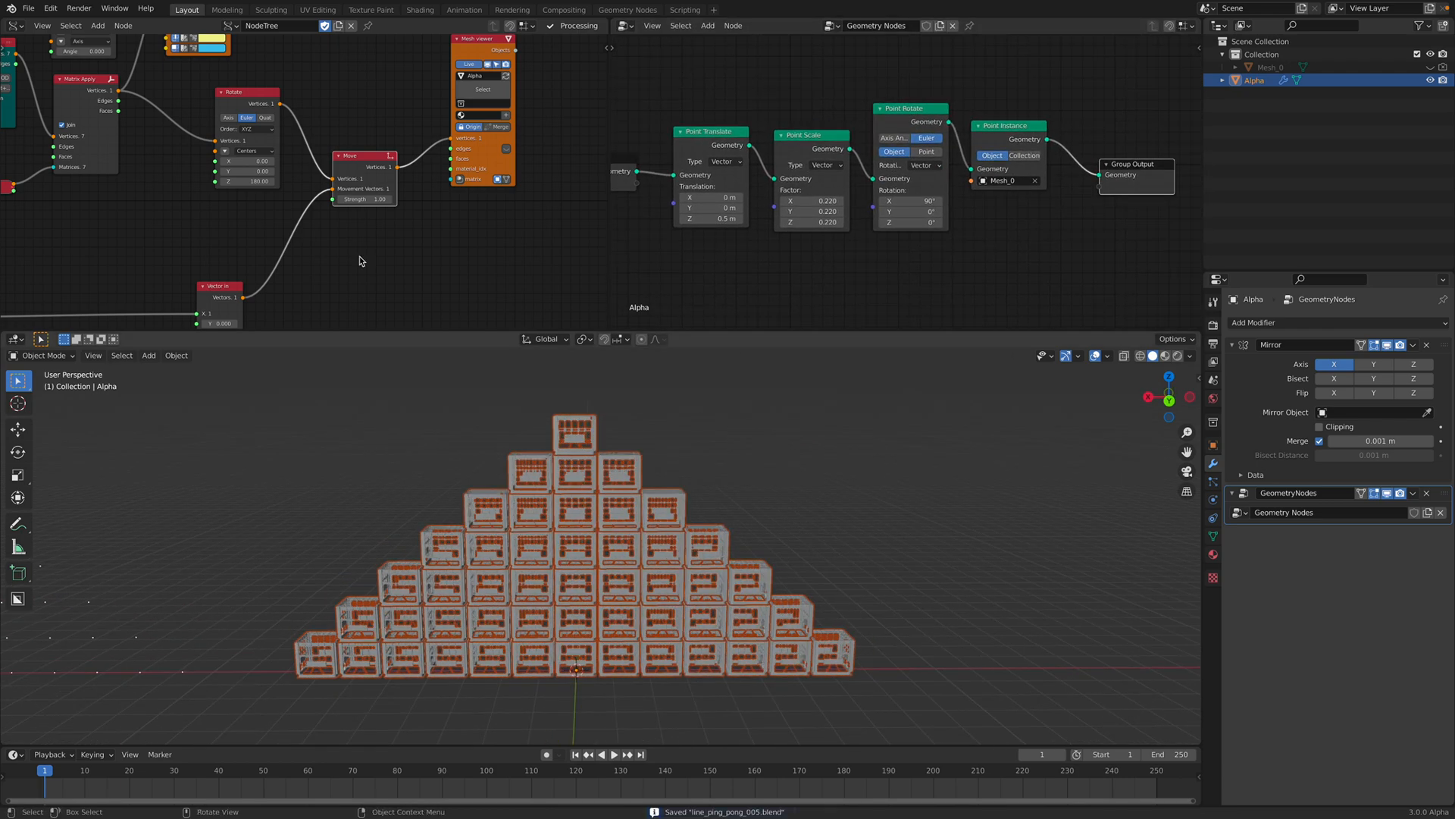
Step: Raise the A Number node's integer value to 10 to enlarge the crate pyramid
middle_drag(360, 260, 531, 286)
scroll(531, 280, down, 3)
middle_drag(45, 209, 301, 188)
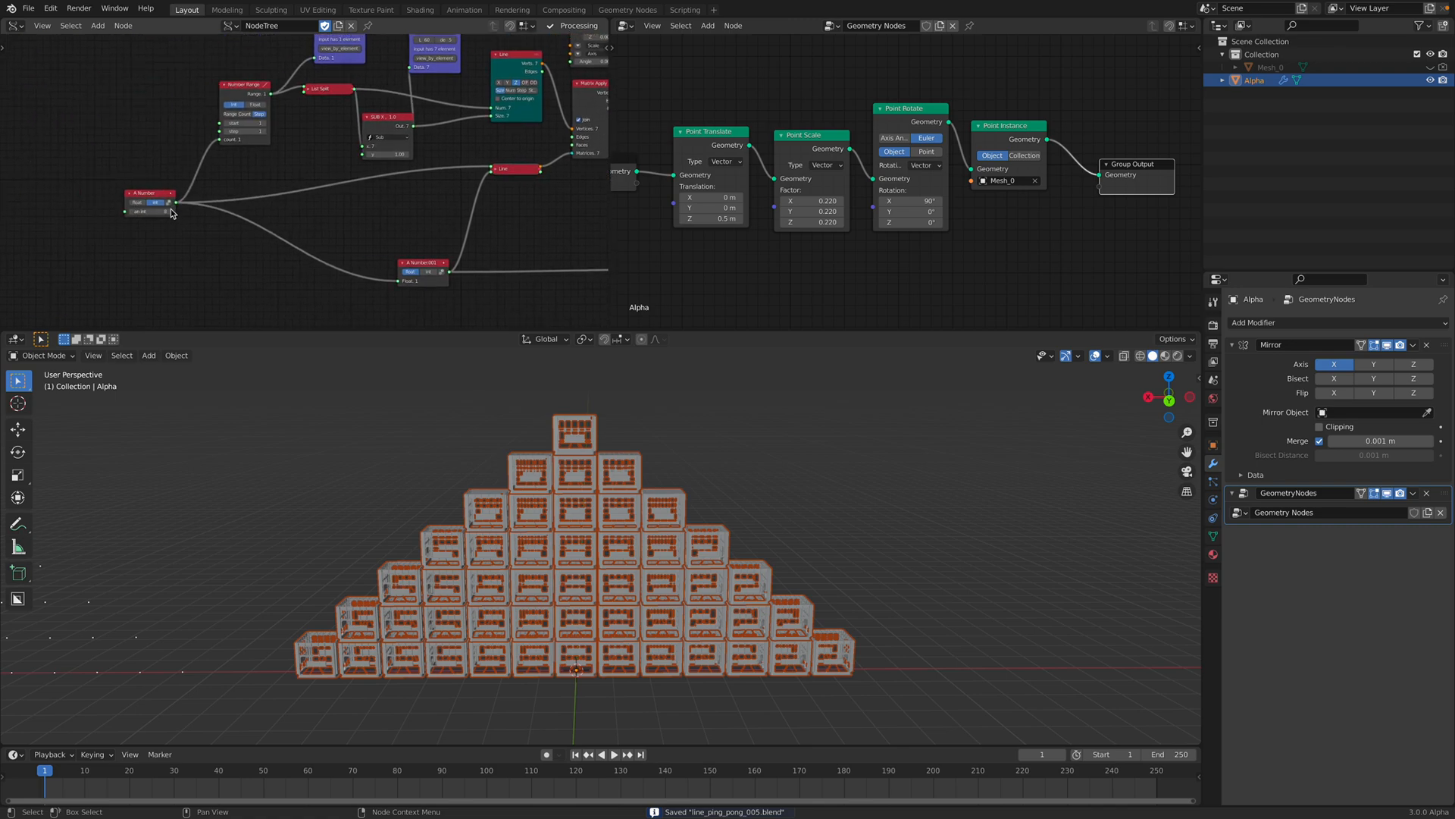
click(171, 210)
click(172, 210)
scroll(567, 436, down, 1)
middle_drag(566, 437, 747, 426)
Step: Unhide and select the Mesh_0 crate with its material settings open, and switch the viewport to Material Preview shading
click(1275, 68)
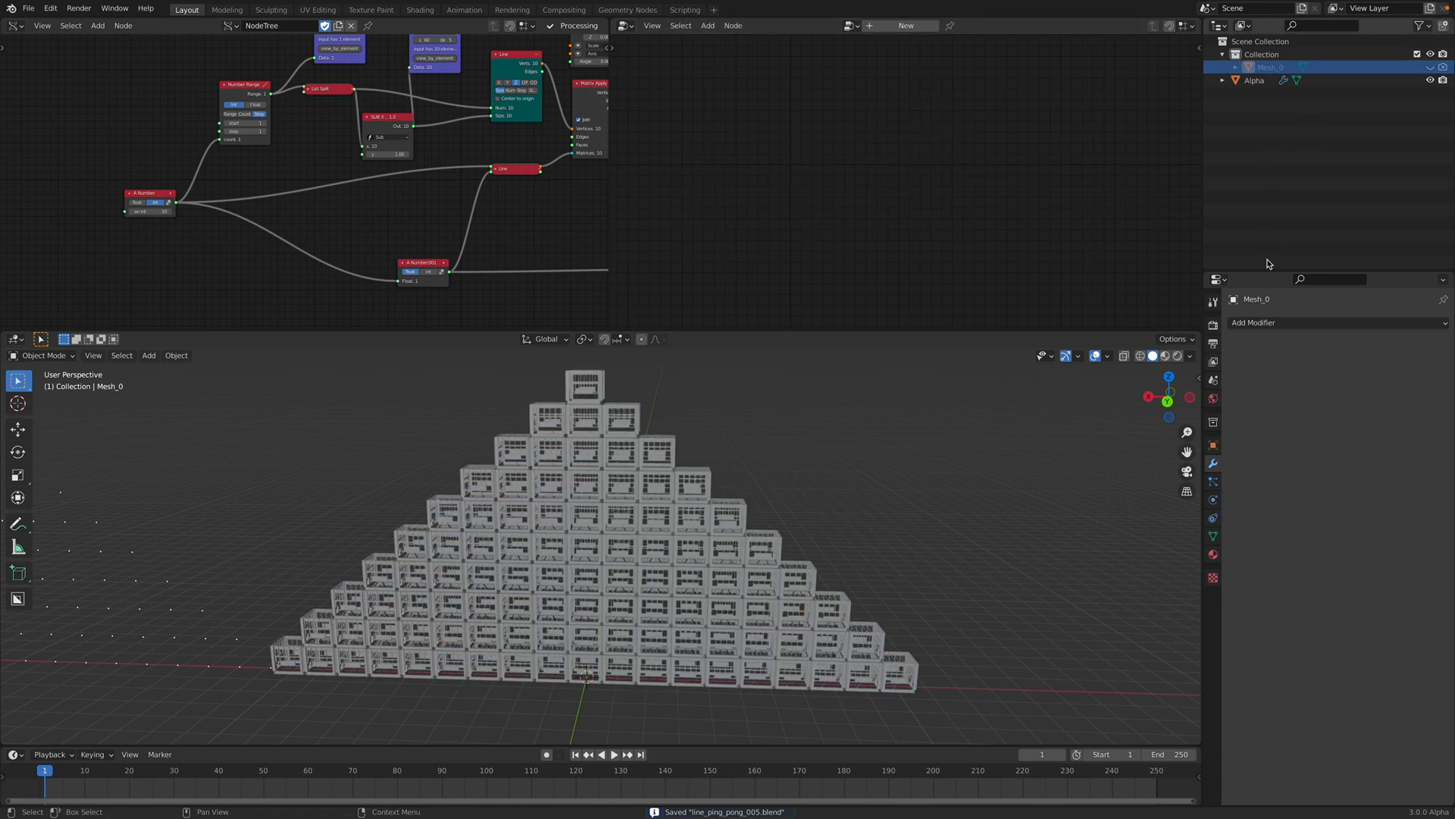
click(1442, 69)
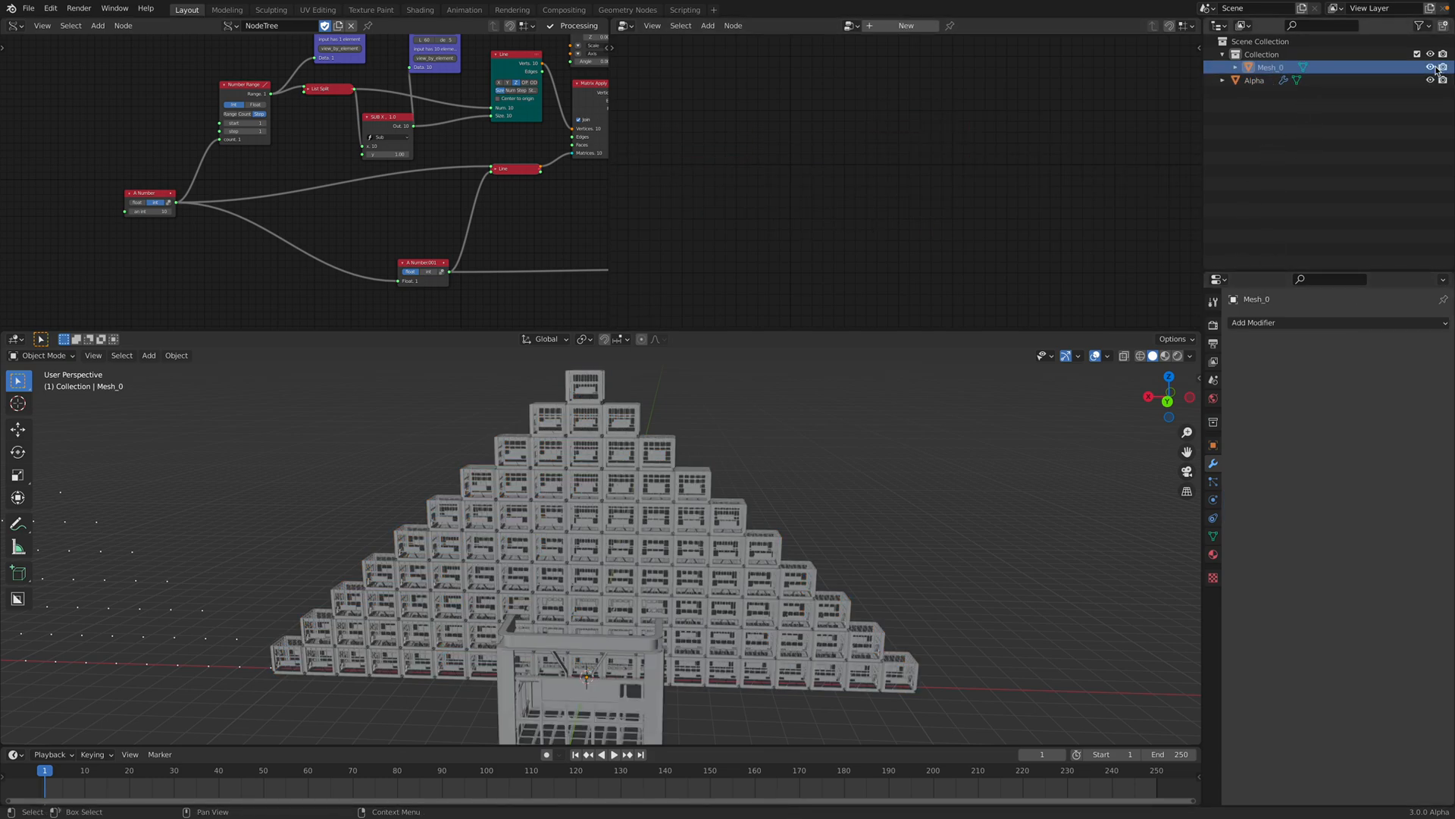
click(1212, 555)
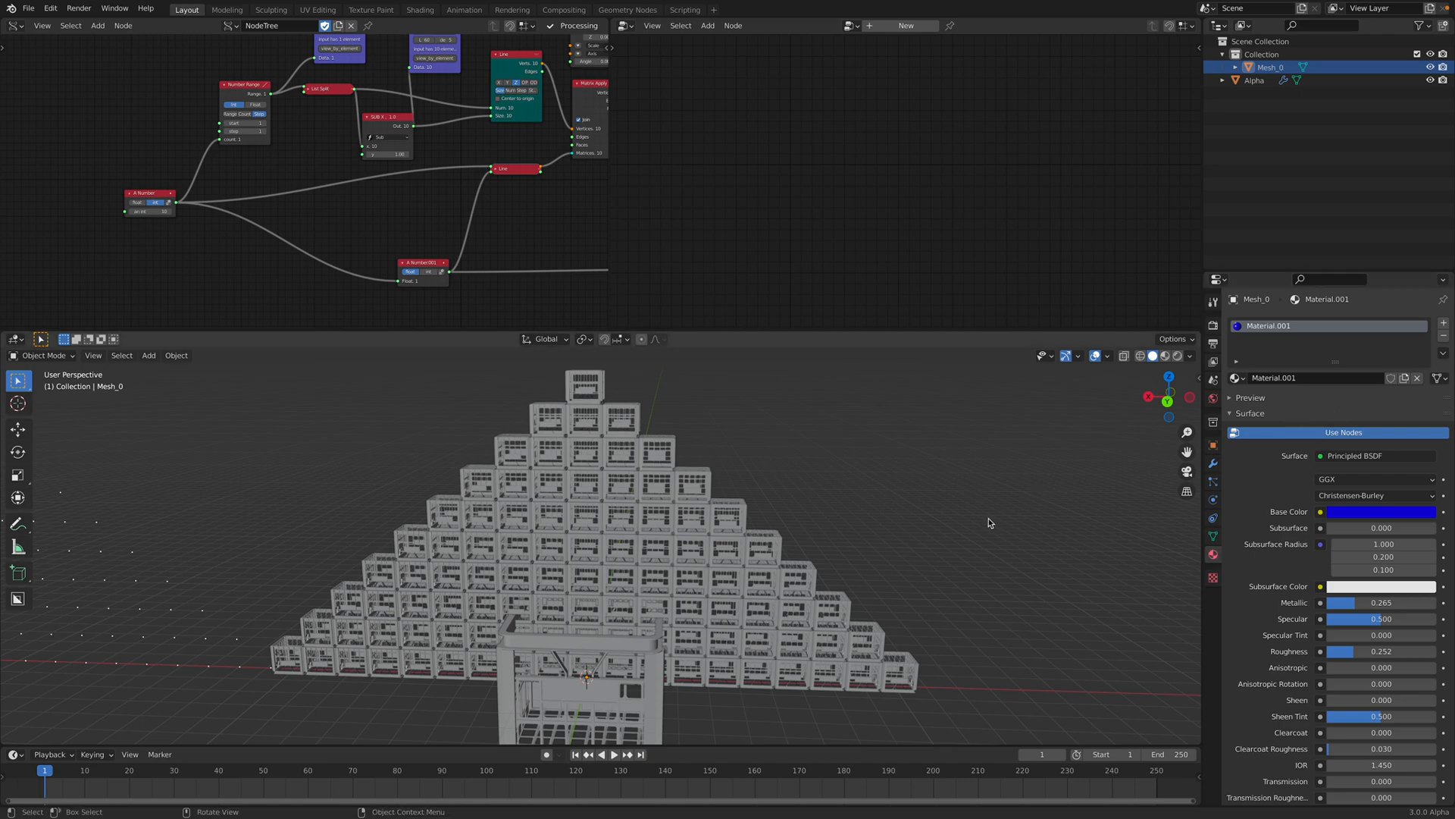
click(1166, 357)
middle_drag(909, 521, 900, 517)
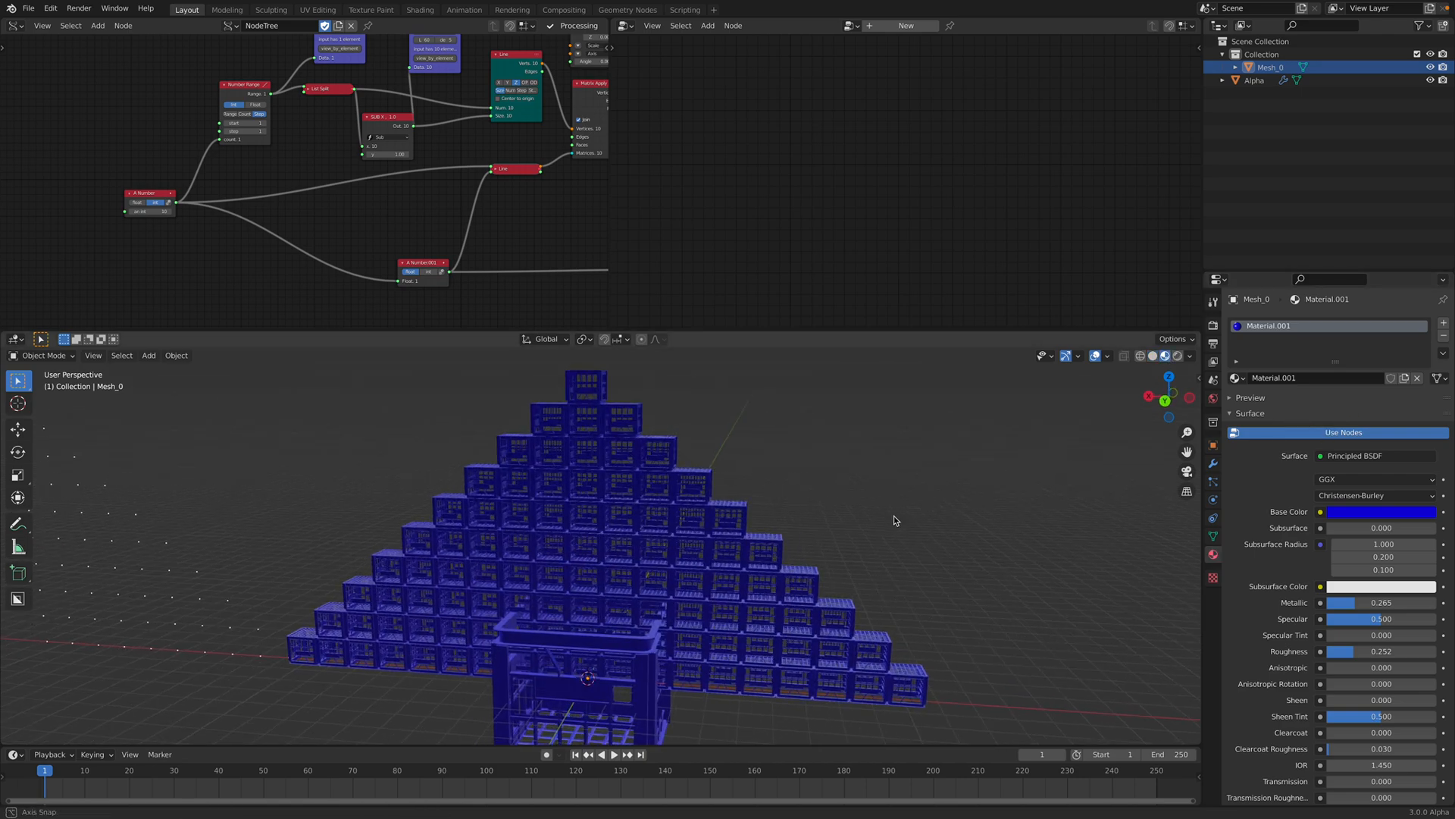
click(591, 644)
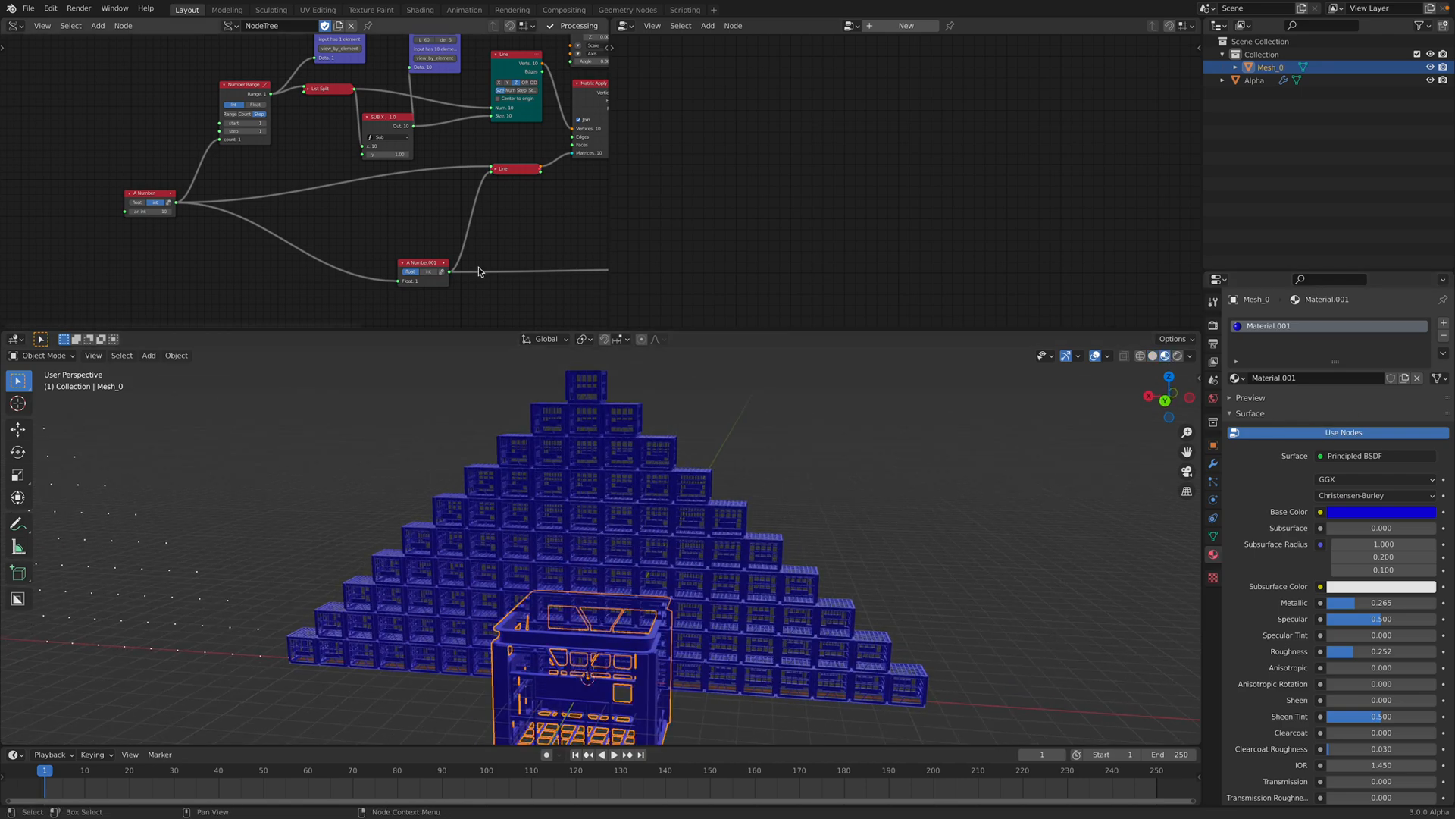
Step: Change the empty Geometry Nodes editor to the Shader Editor and bring Material.001's nodes into view
click(624, 26)
click(650, 162)
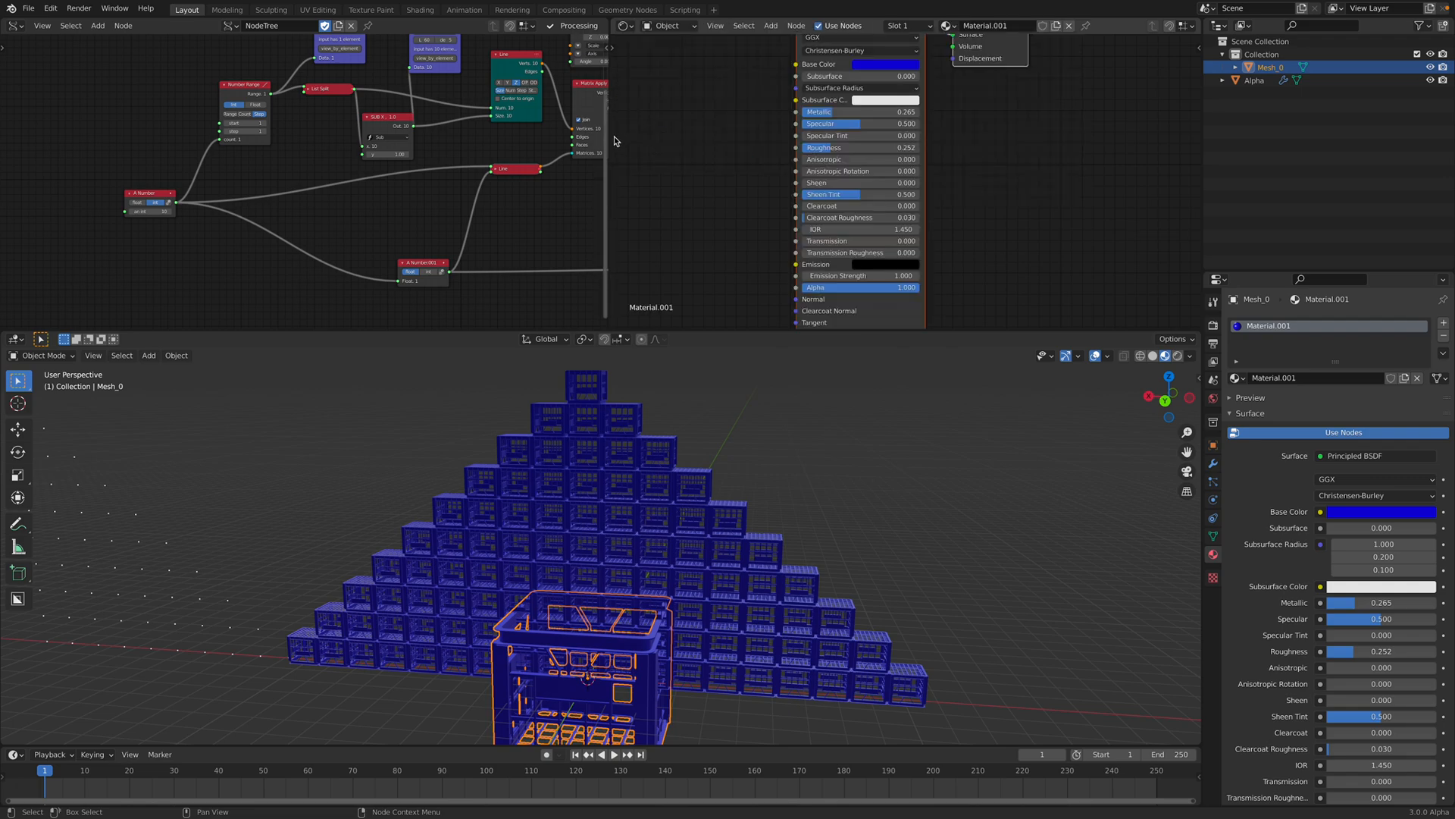
scroll(549, 176, down, 4)
scroll(711, 195, down, 3)
middle_drag(712, 195, 810, 222)
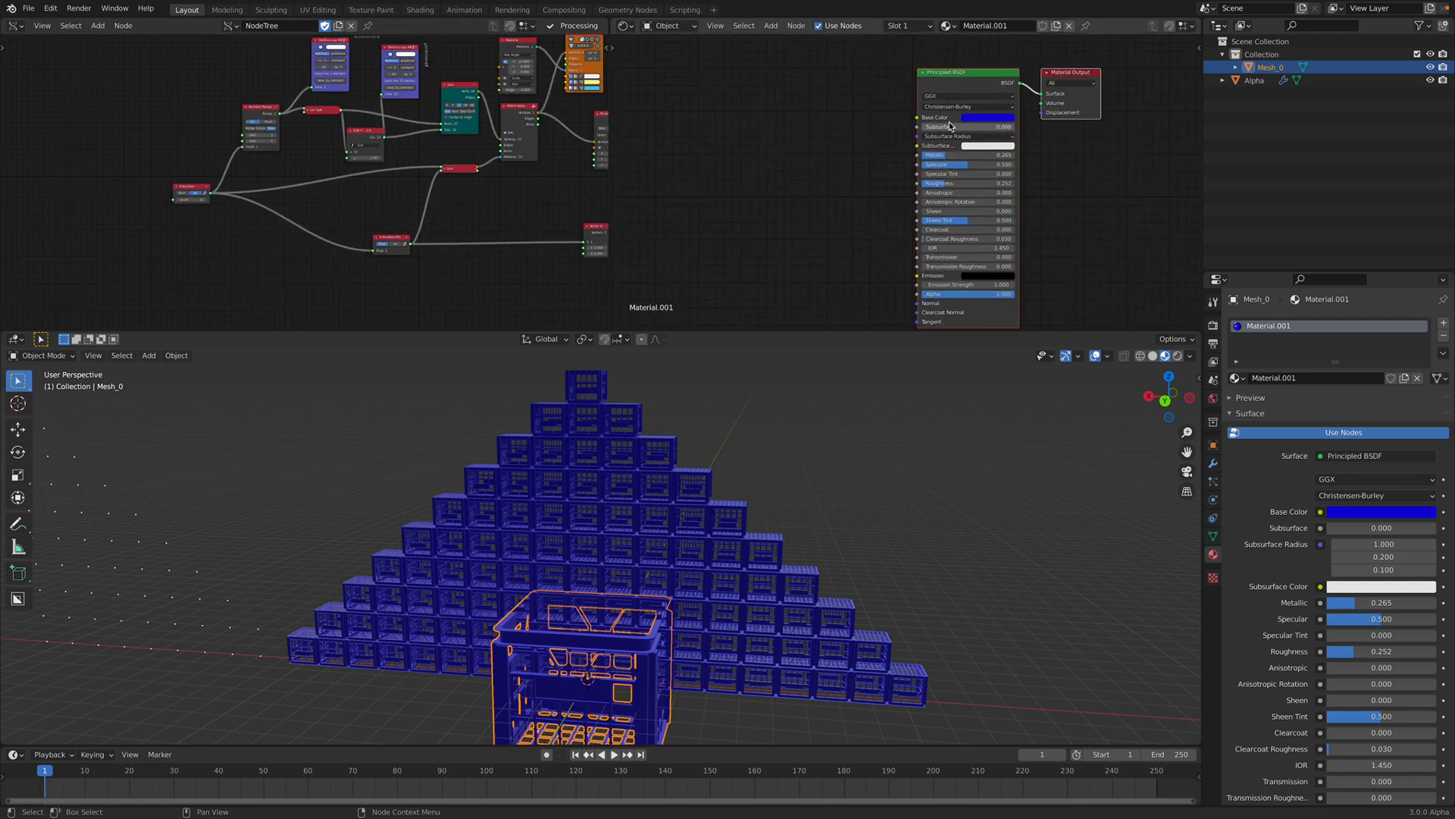
Step: Add a ColorRamp node before the Principled BSDF node in Material.001
scroll(857, 136, up, 2)
key(shift+a)
click(758, 126)
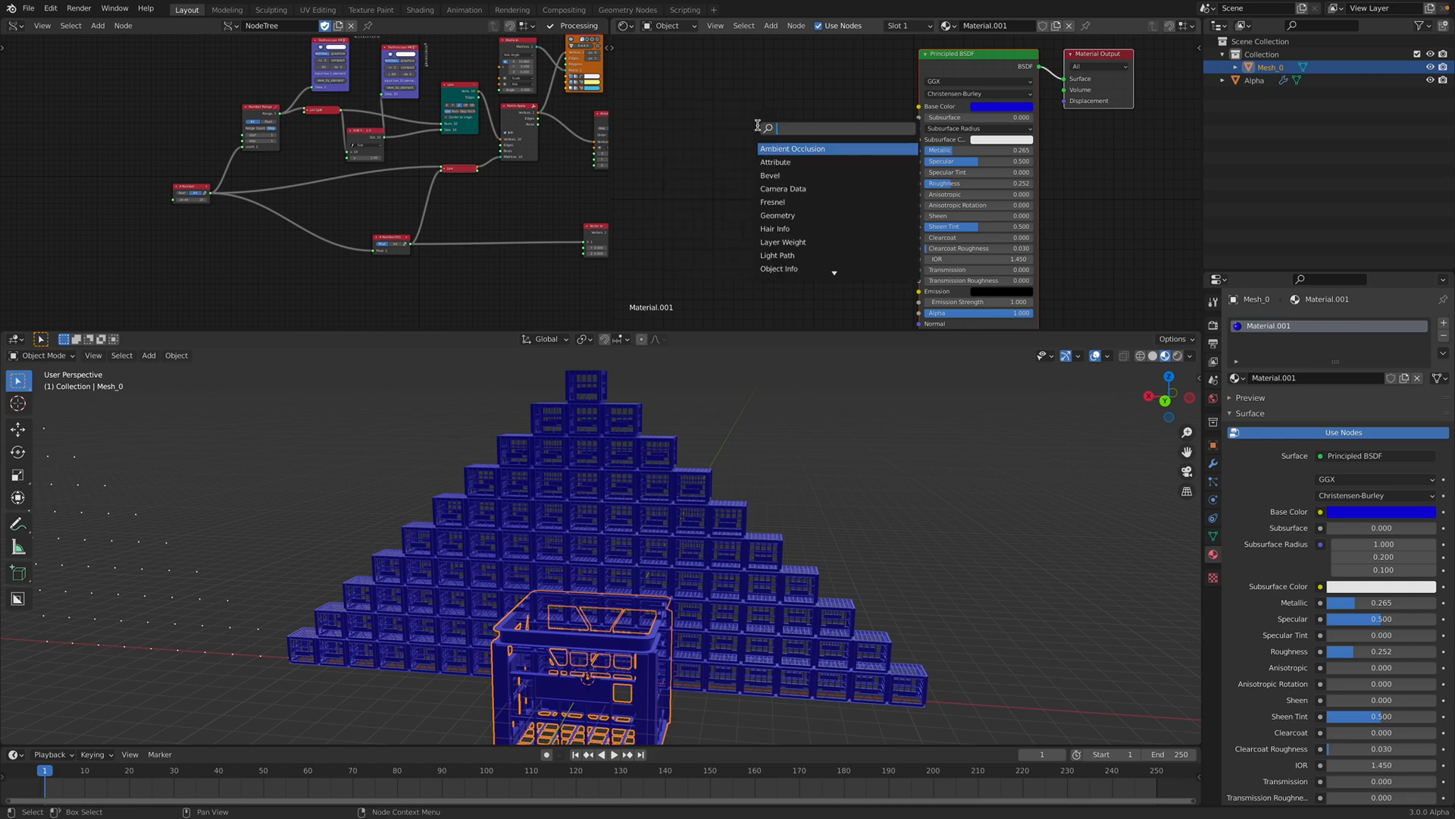
text(color)
key(Return)
click(756, 125)
Step: Add an Object Info node before the ColorRamp and connect its Random output to the ramp's Fac input
middle_drag(634, 97, 708, 105)
key(shift+a)
click(705, 104)
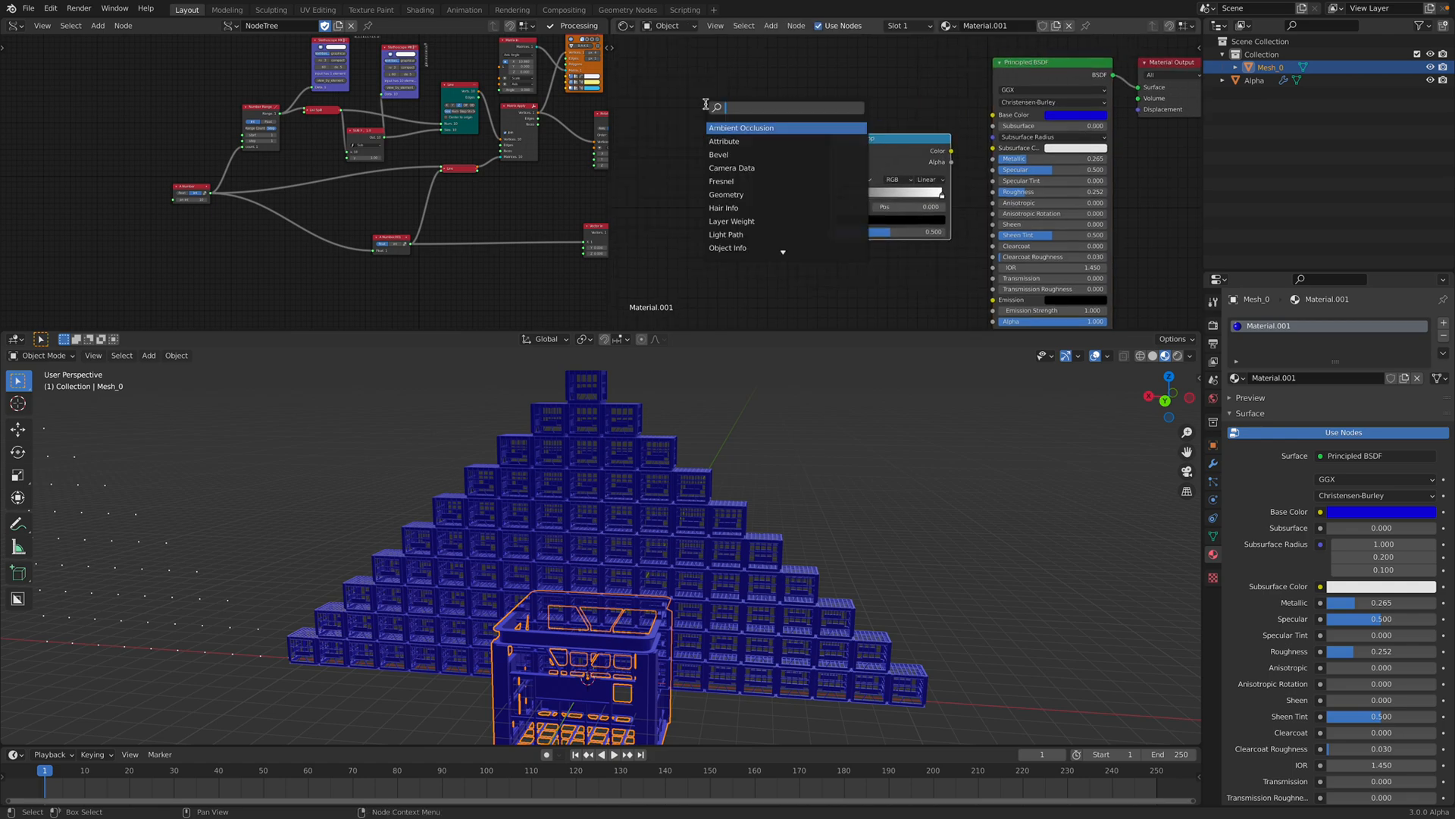
text(objec)
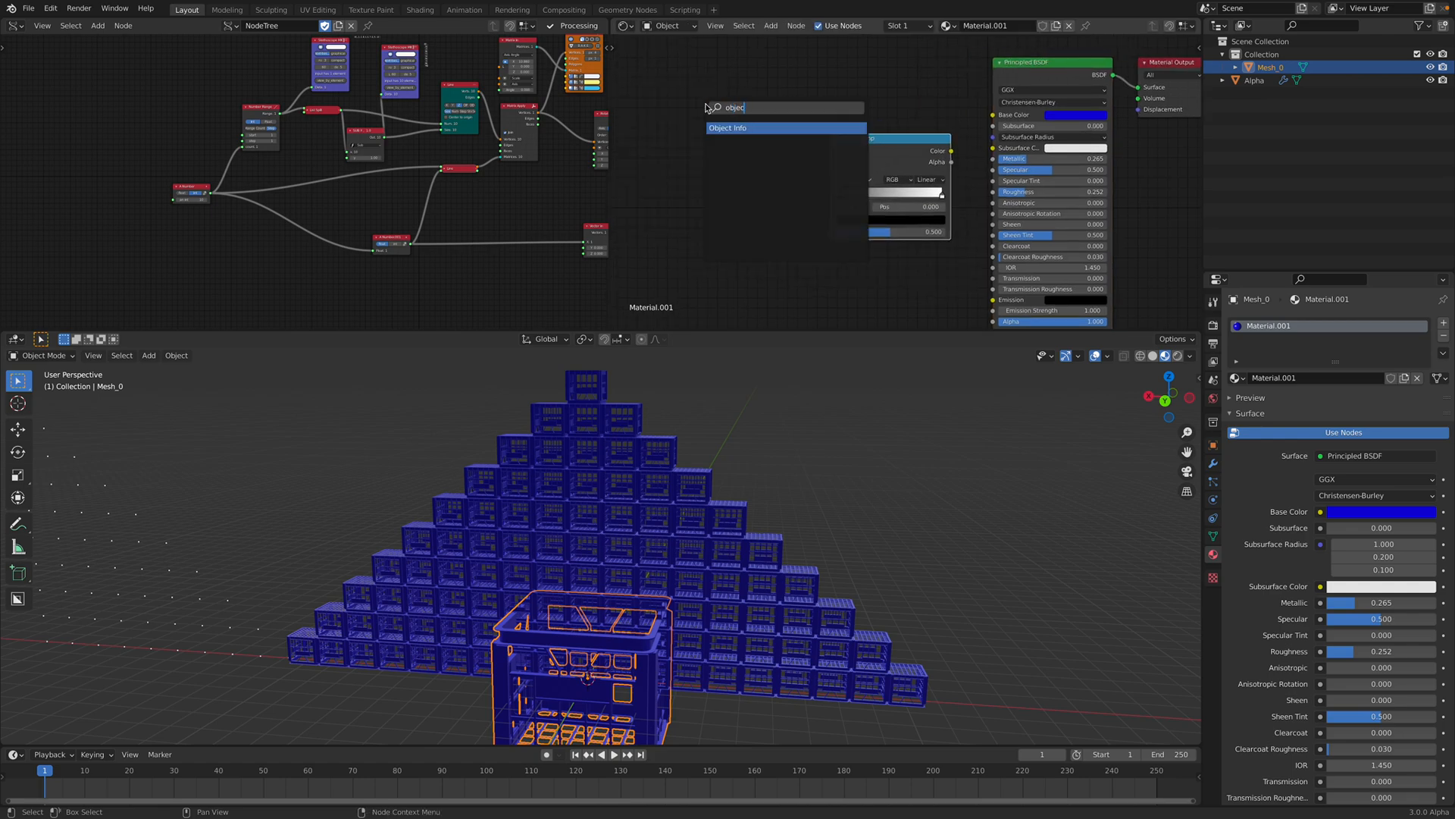
key(Return)
click(731, 188)
drag(720, 221, 811, 246)
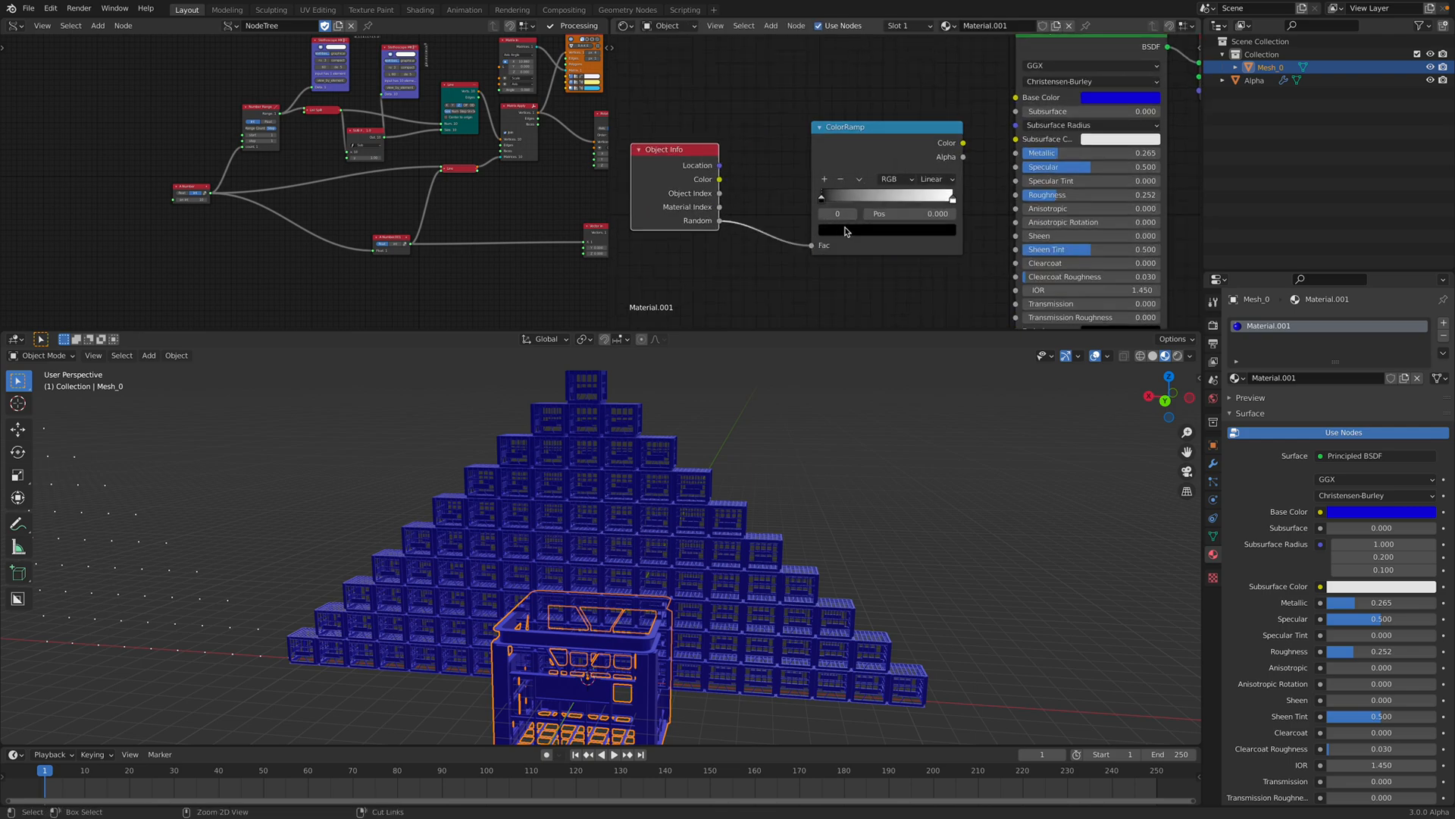
Step: Paste the blue base color into the ColorRamp's first stop and connect the ramp's Color output to Base Color
key(ctrl+v)
drag(963, 143, 1016, 97)
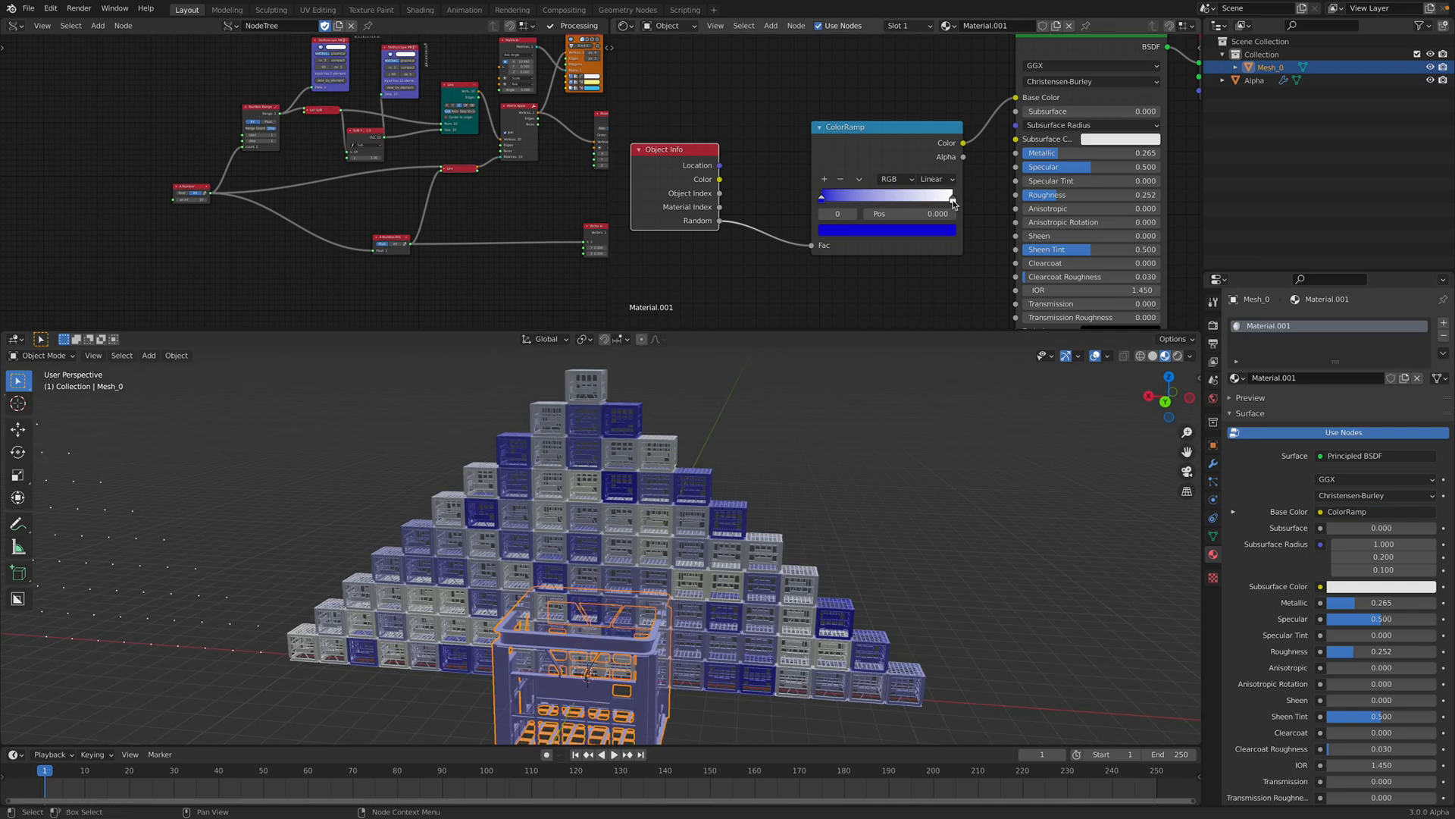
Step: Set the ColorRamp's end stop to pure red and deselect the crate
click(952, 200)
click(938, 230)
drag(845, 186, 912, 186)
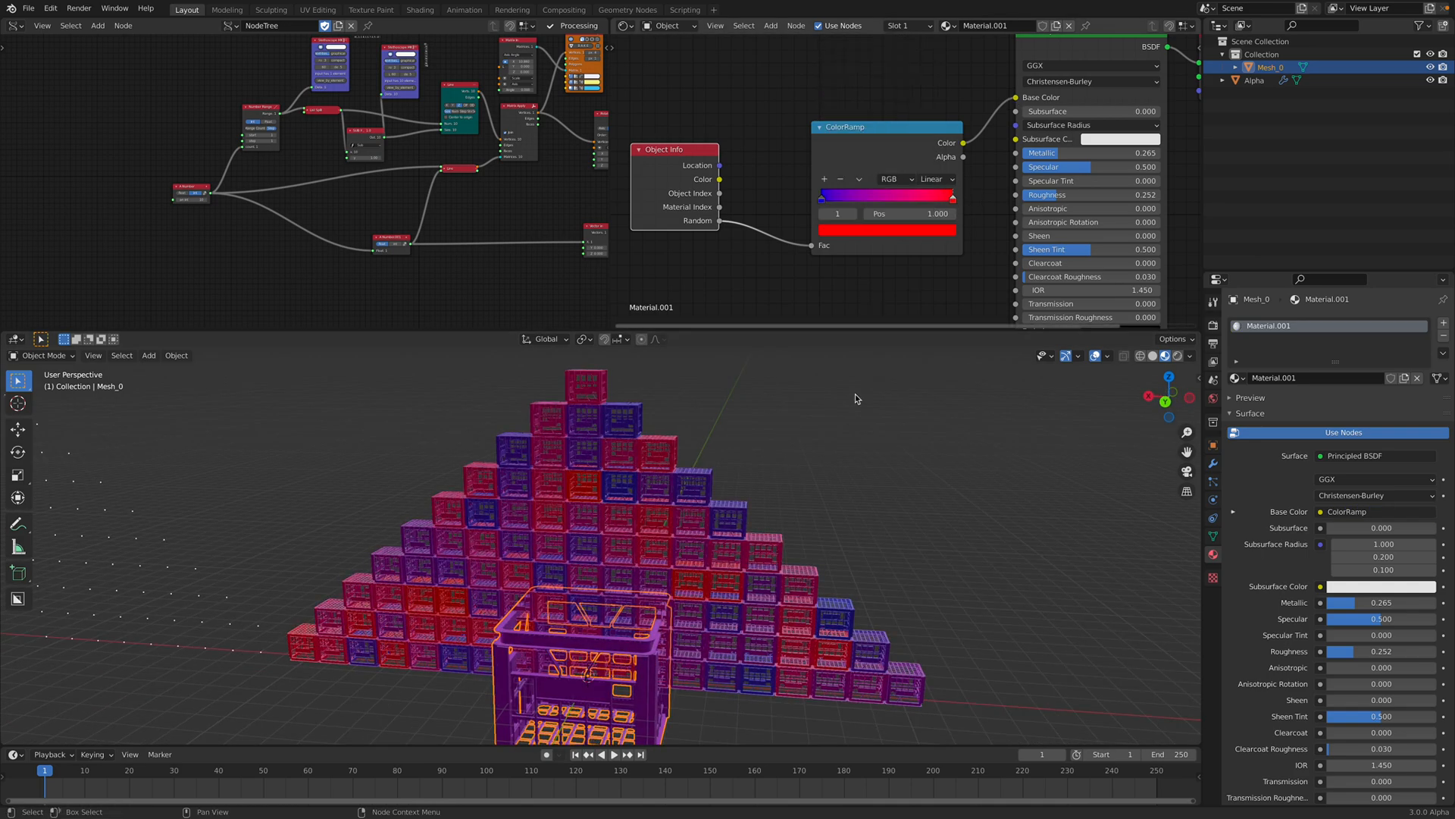
click(803, 483)
mouse_move(804, 484)
middle_down()
mouse_move(877, 468)
mouse_move(809, 478)
middle_up()
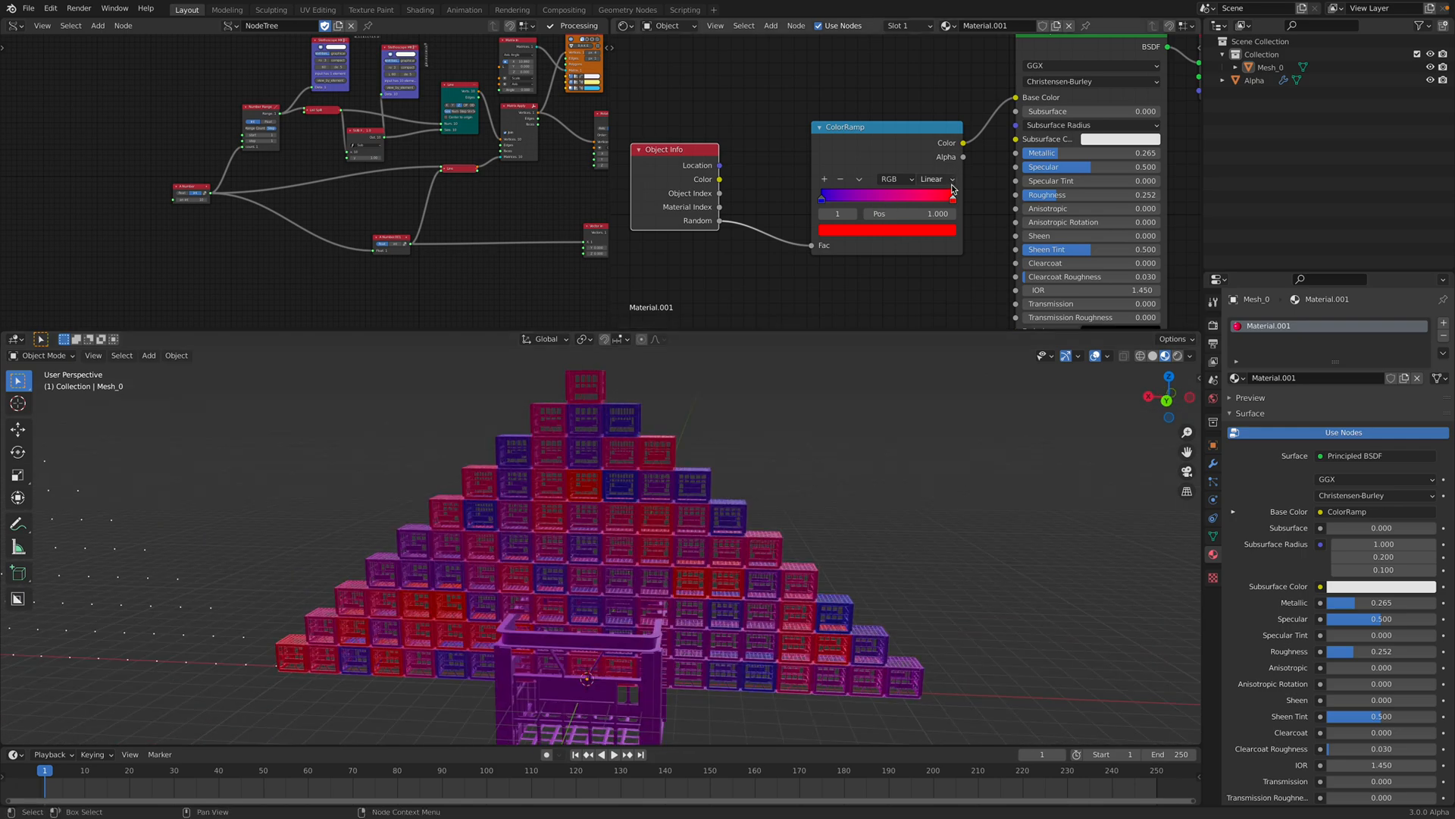
Step: Move the blue and red stops together near the ramp's middle, with red at position 0.527, and save the file
drag(829, 203, 892, 201)
middle_drag(786, 468, 605, 474)
key(ctrl+s)
middle_drag(629, 418, 695, 474)
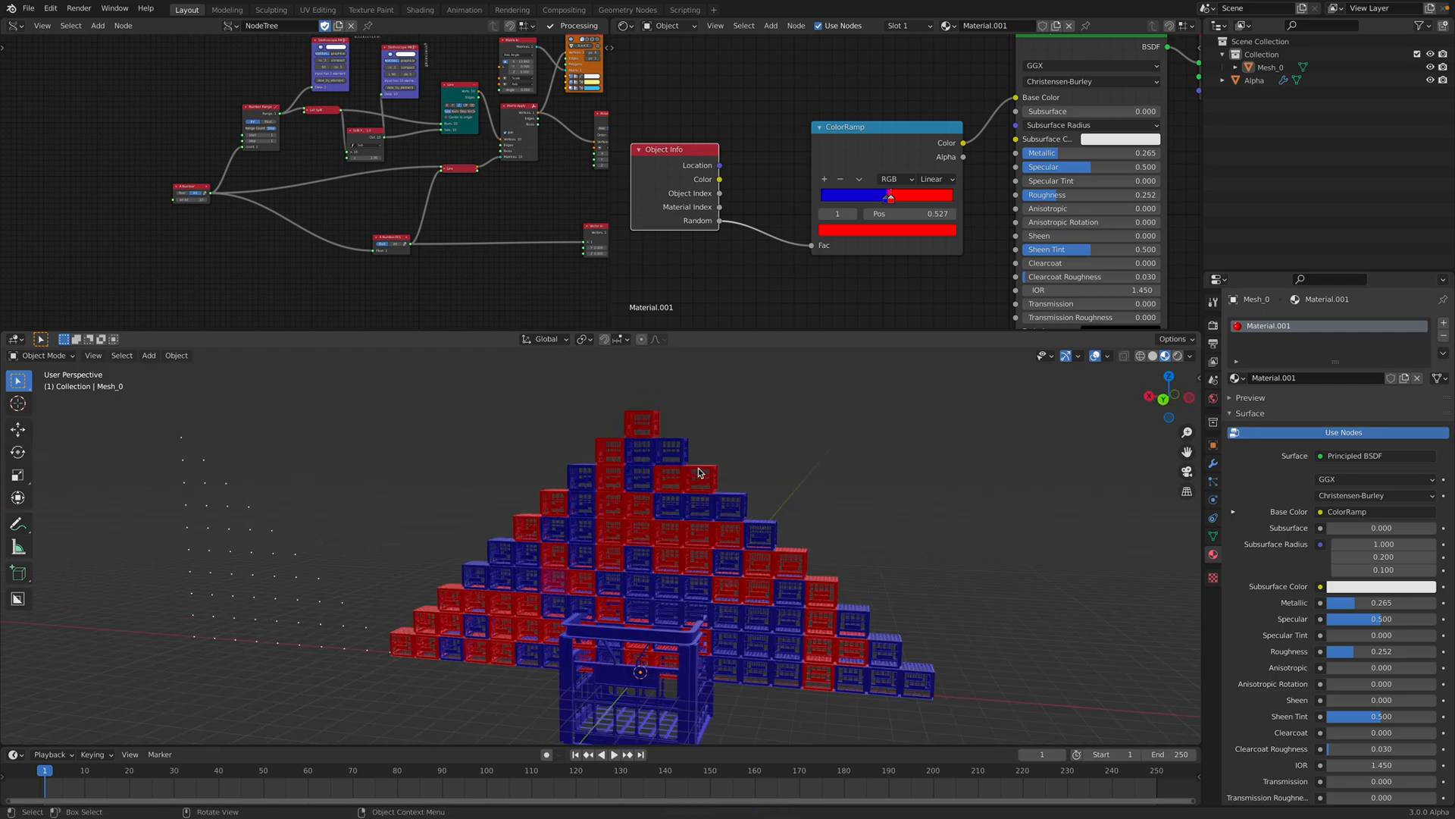